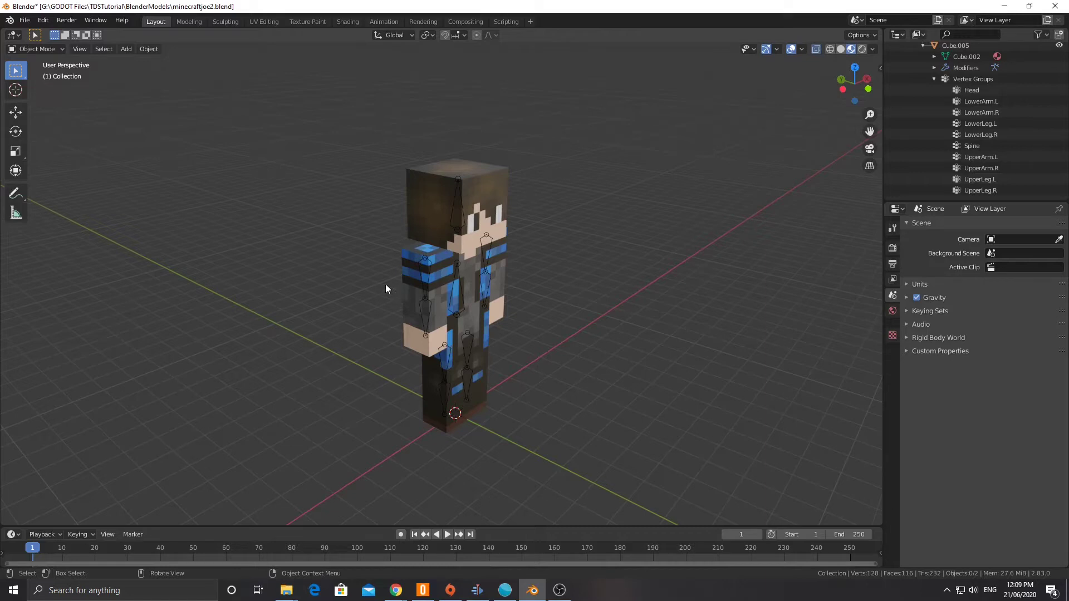
Bring up the low poly chaingun image search results in Chrome.
middle_drag(379, 286, 413, 278)
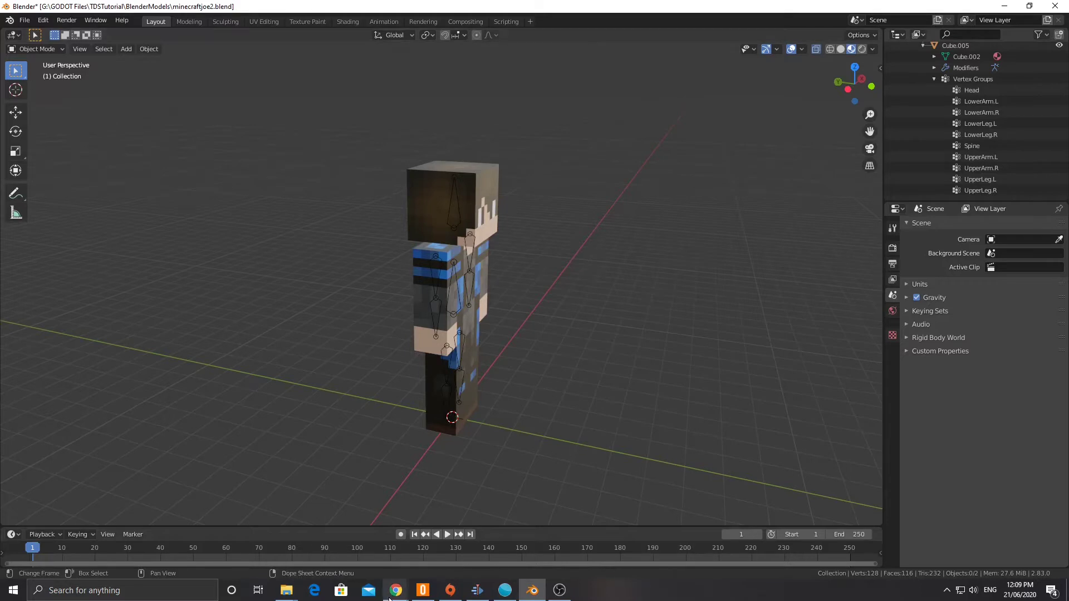
mouse_move(396, 590)
click(446, 549)
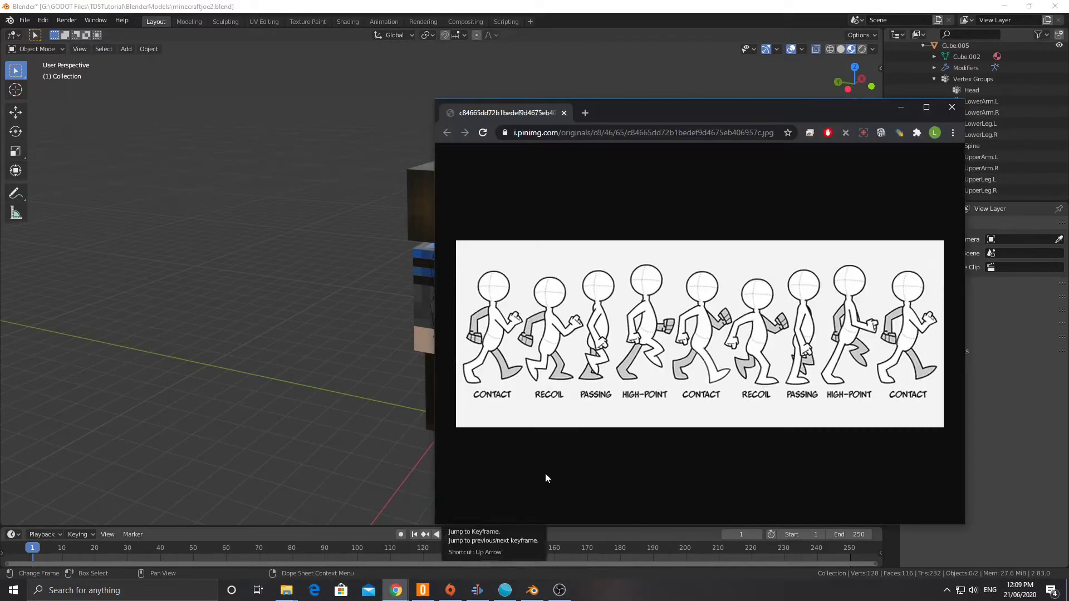
mouse_move(393, 593)
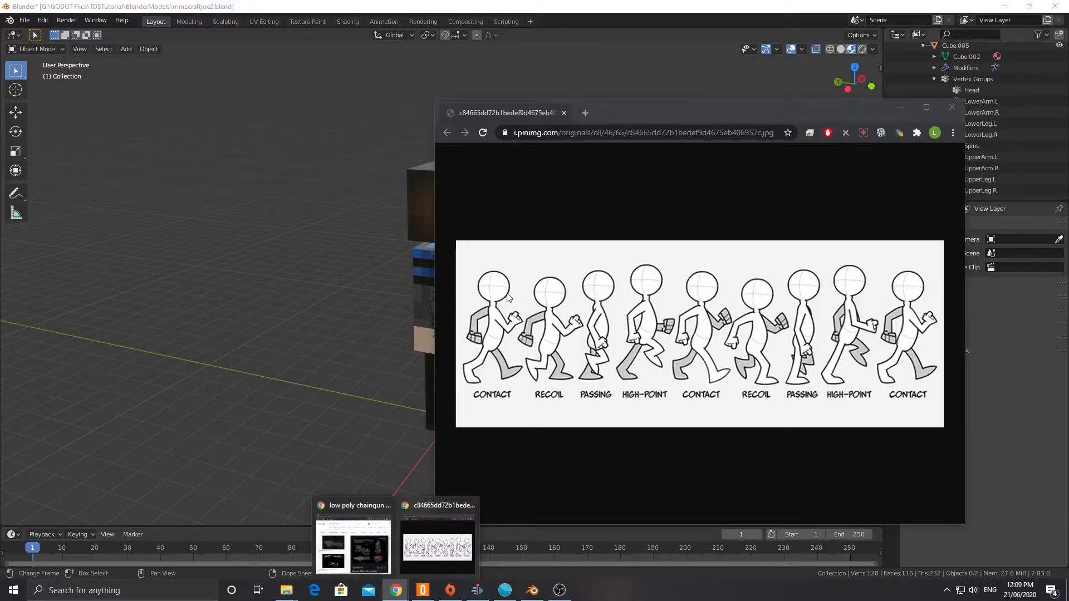
click(353, 549)
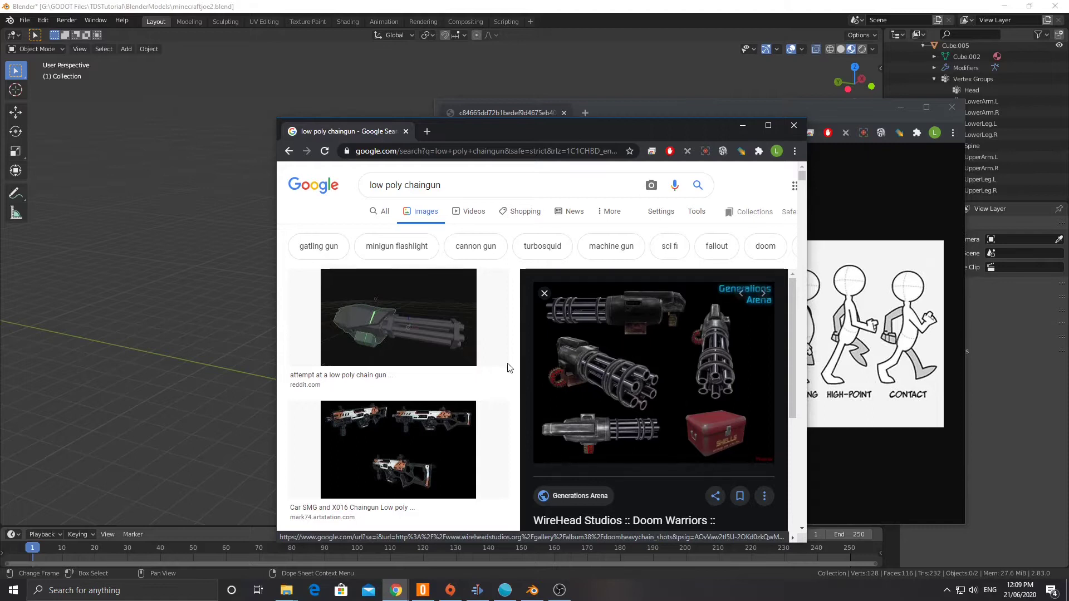
Browse the ArtStation and WireHead Studios chaingun images for reference, then return to Blender.
scroll(445, 367, down, 8)
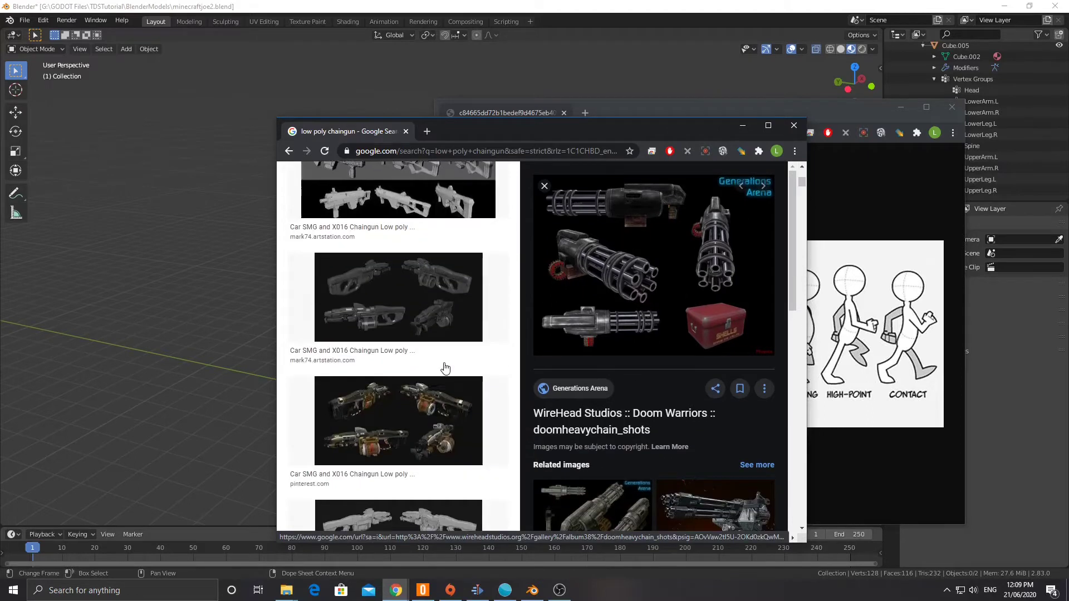
scroll(447, 389, down, 3)
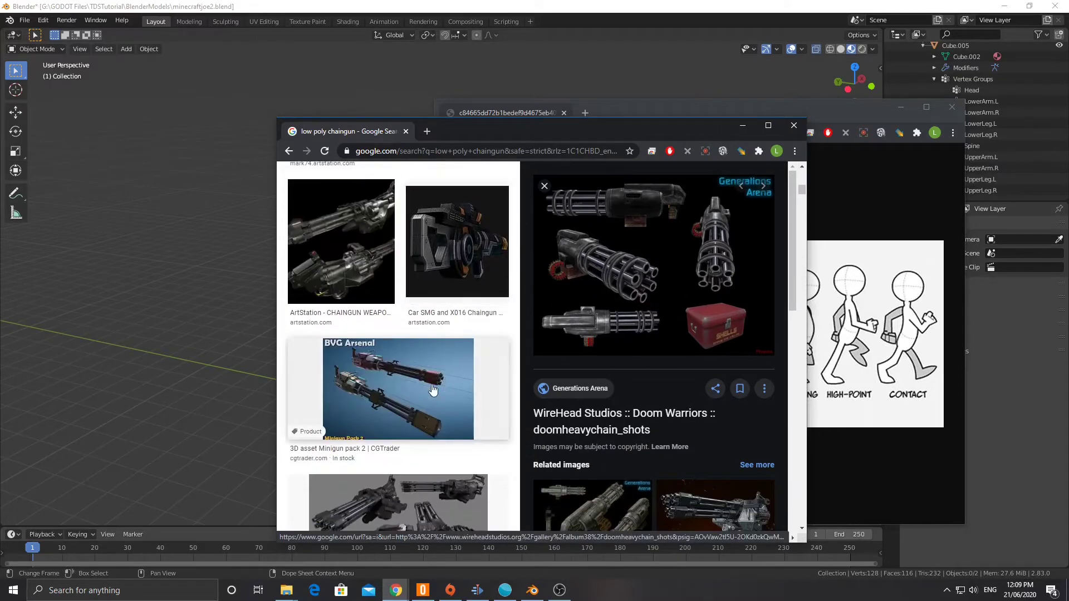
click(350, 273)
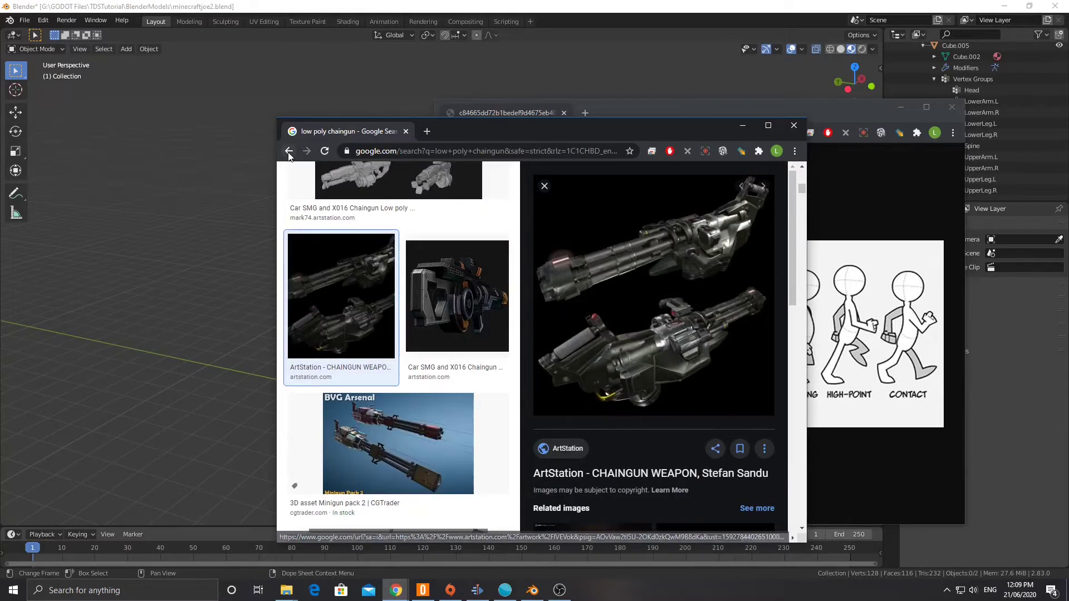
click(288, 151)
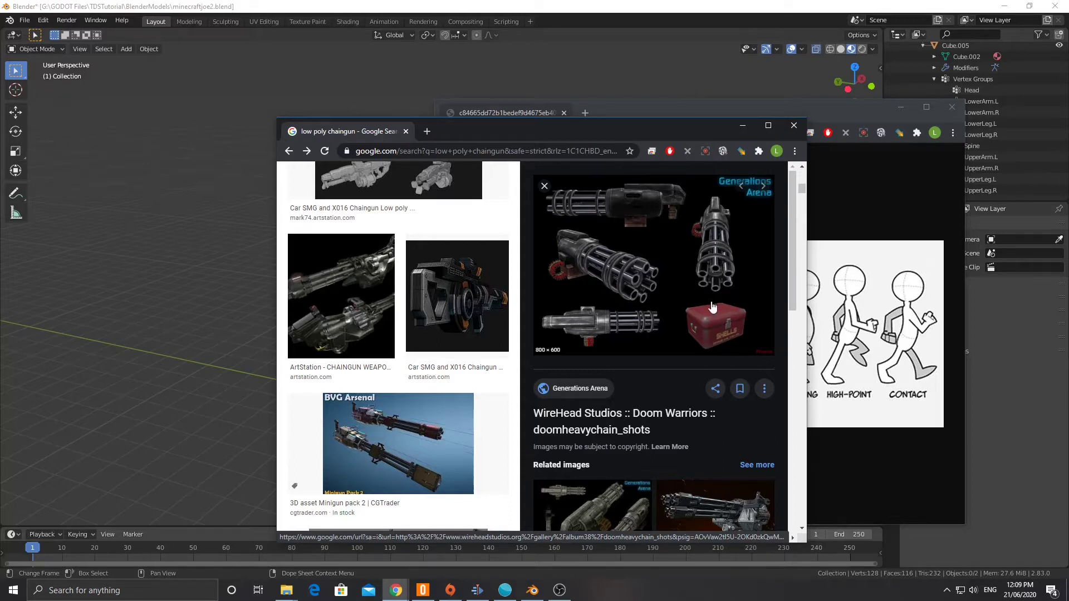
click(359, 574)
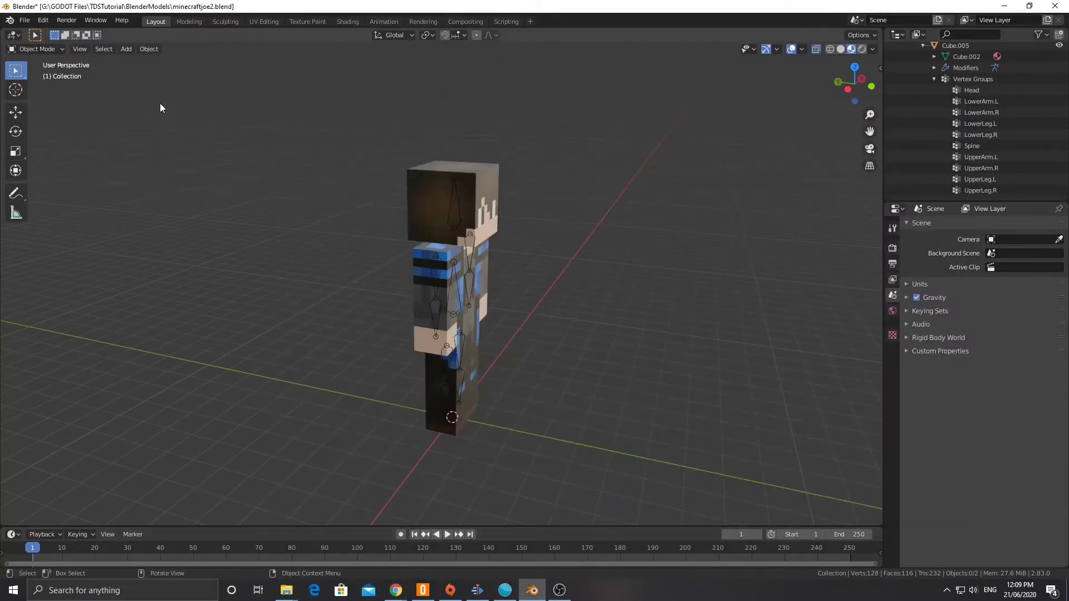
Add a cube and move it up and forward in front of the character's chest.
click(127, 49)
mouse_move(140, 63)
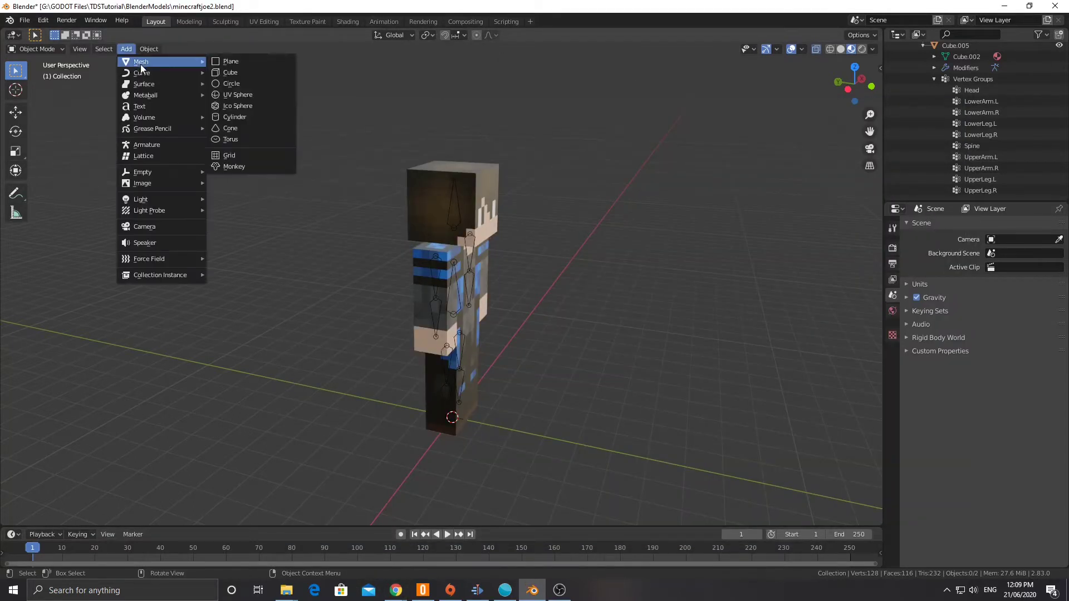
click(224, 73)
key(g)
key(z)
click(451, 210)
key(g)
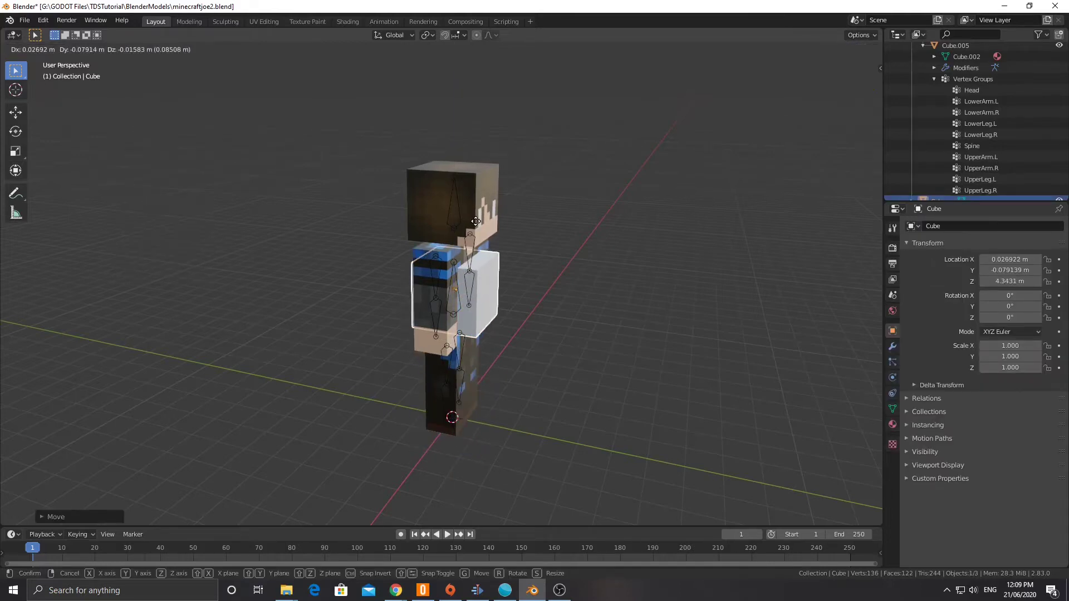
key(y)
click(616, 269)
middle_drag(616, 269, 625, 362)
Shrink the cube's geometry to about 0.62 in Edit Mode and return to Object Mode.
key(Tab)
key(s)
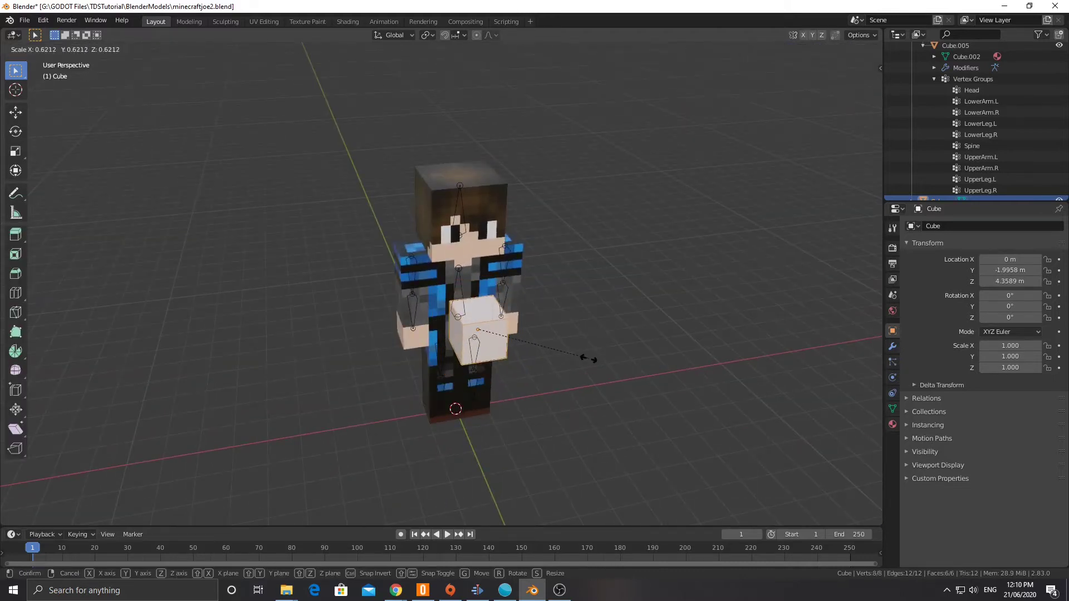
click(596, 363)
middle_drag(580, 358, 442, 338)
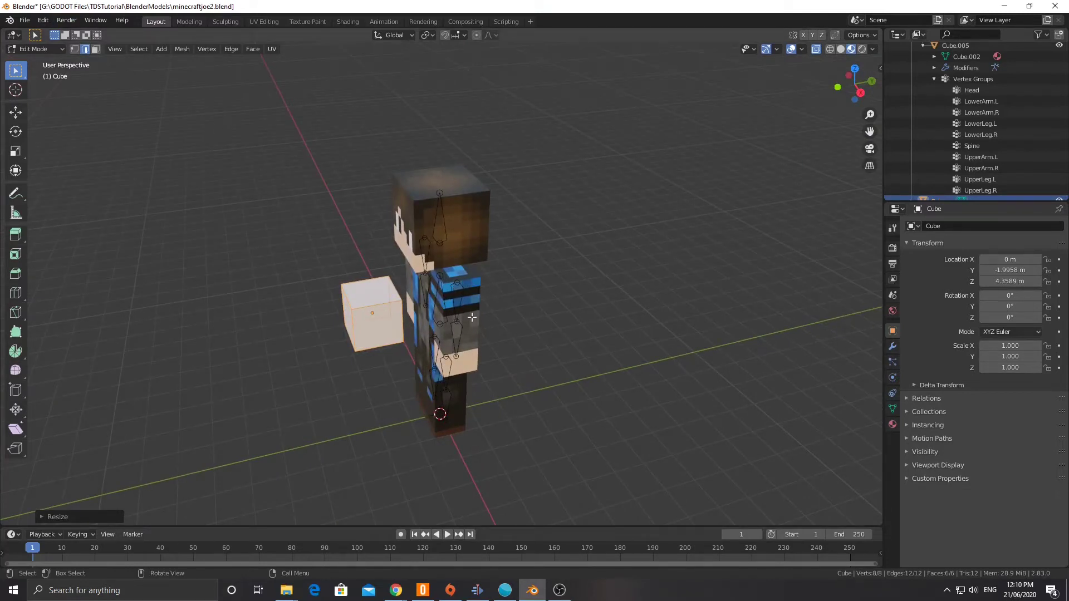
key(Tab)
click(456, 290)
Put the armature in Pose Mode and raise UpperArm.R on the X axis.
click(457, 286)
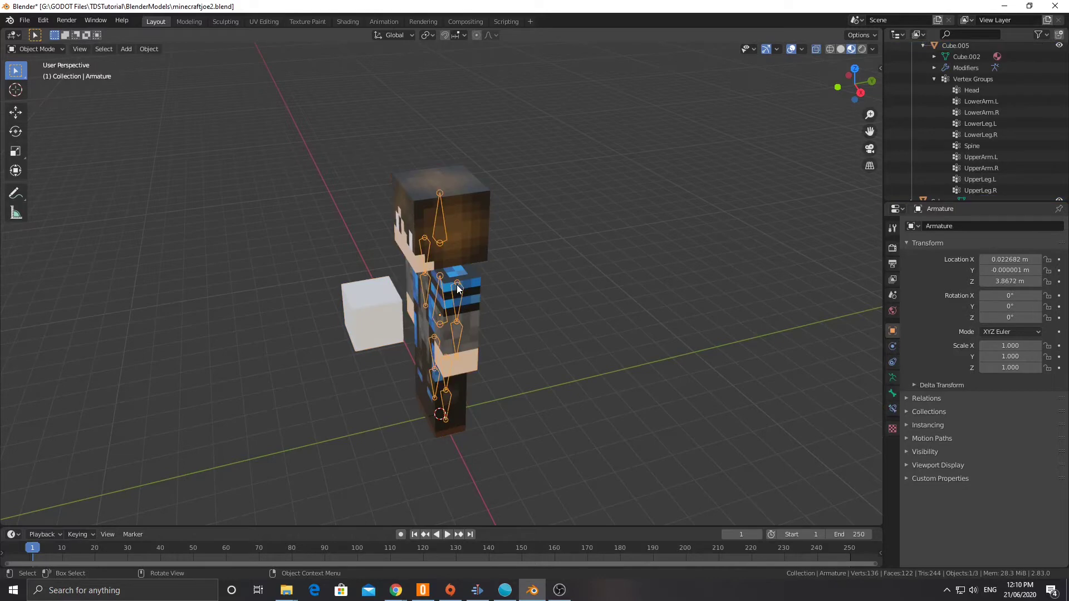
click(62, 49)
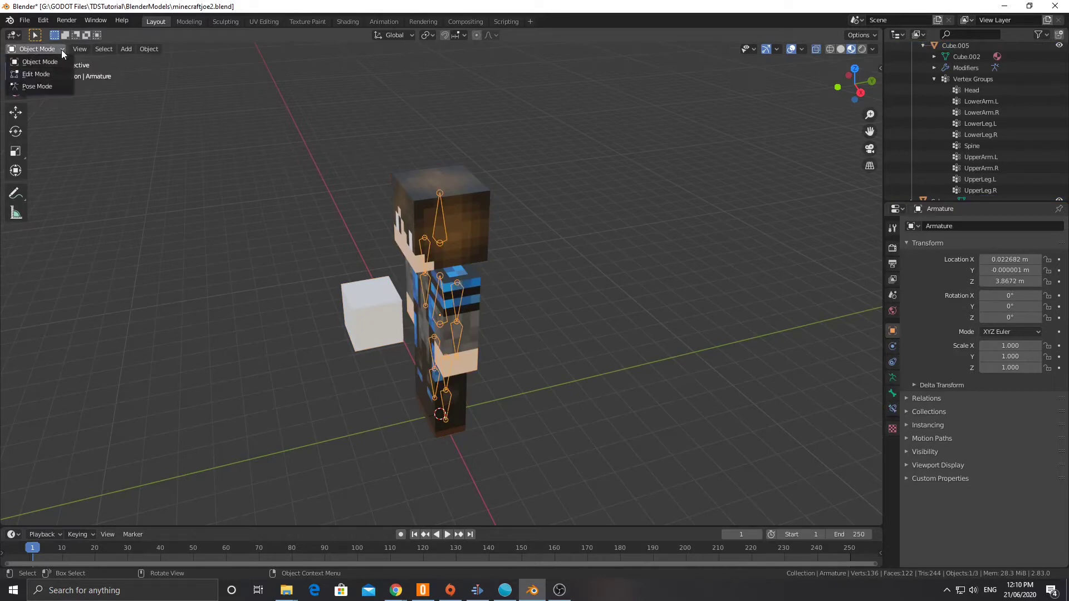
click(50, 88)
middle_drag(268, 162, 555, 323)
click(417, 266)
key(r)
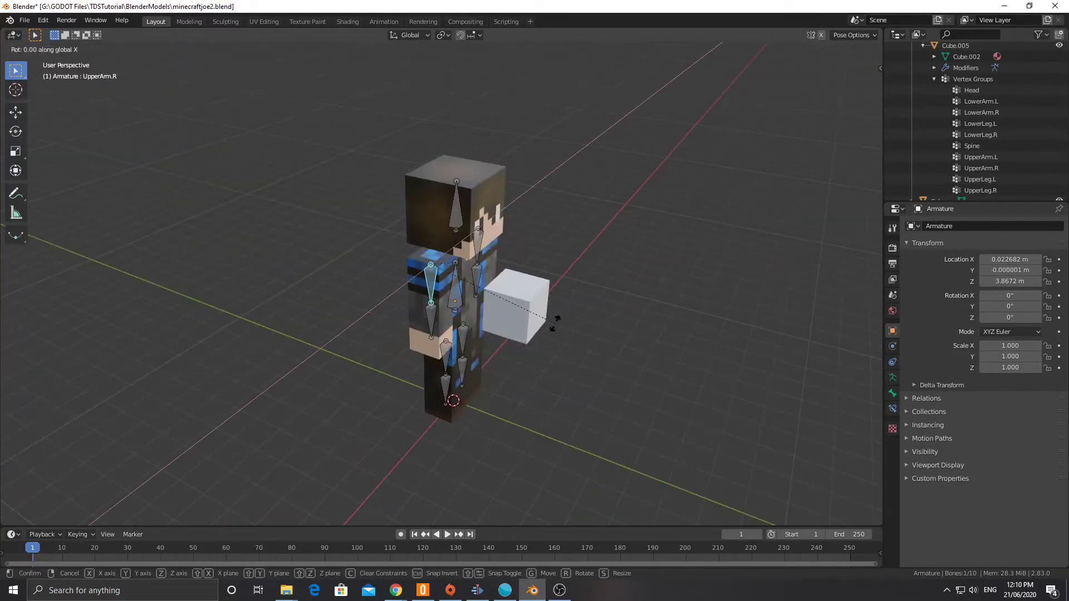
key(x)
click(498, 292)
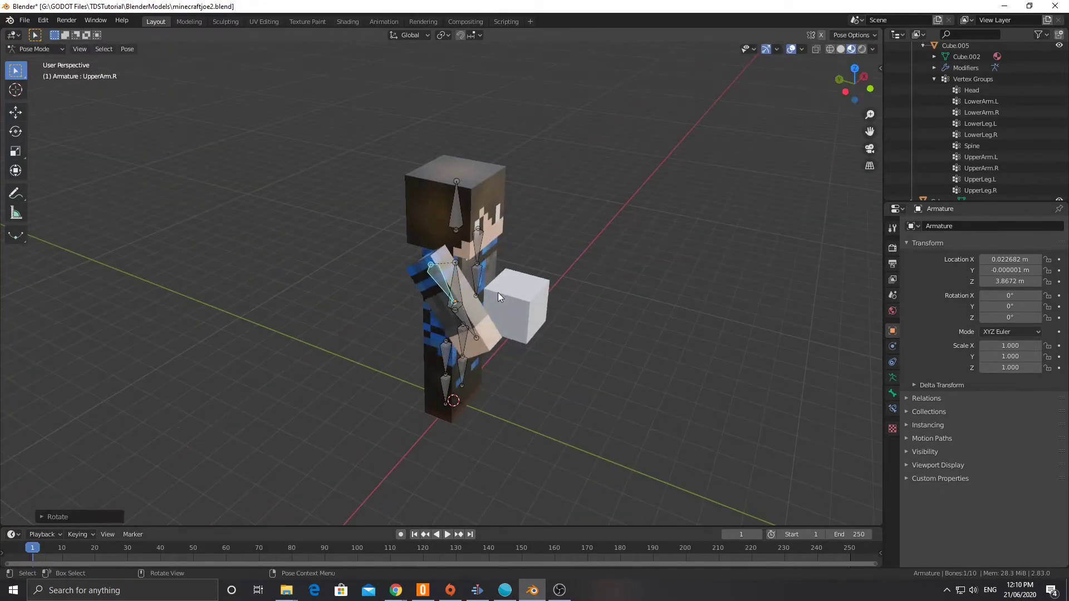
Bend the LowerArm.R forearm forward toward the cube.
click(451, 305)
key(r)
key(x)
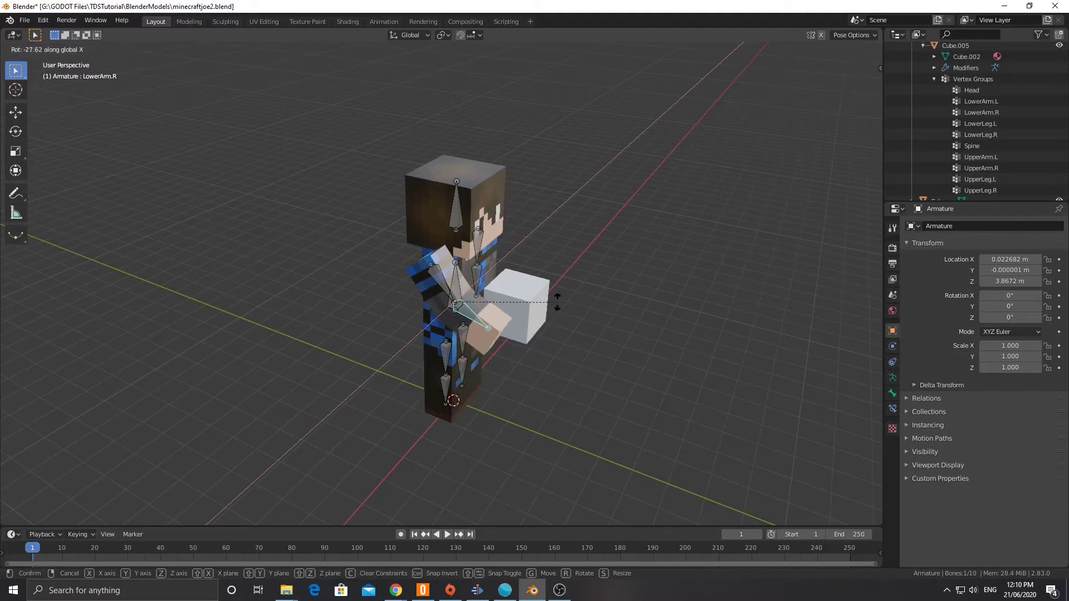
click(577, 322)
middle_drag(576, 321, 490, 356)
key(r)
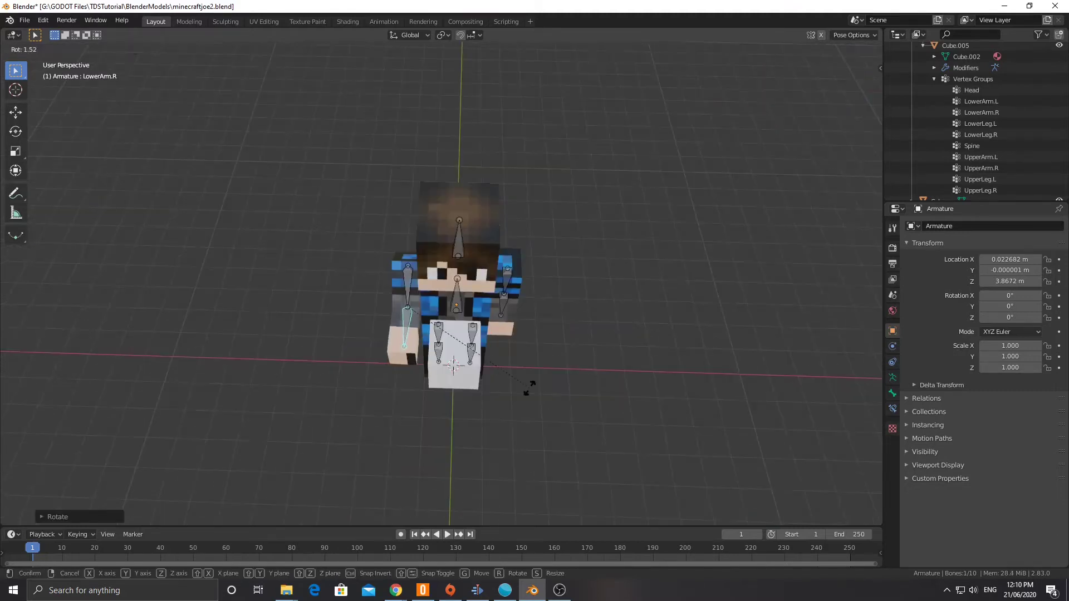
click(533, 391)
middle_drag(533, 392, 487, 379)
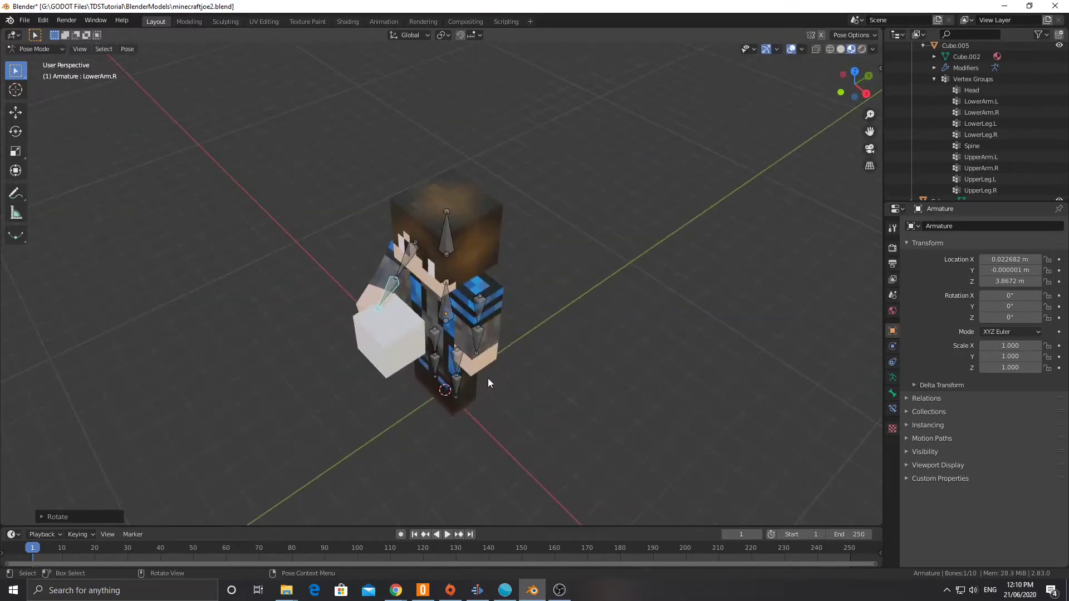
Raise UpperArm.L forward on X and turn LowerArm.L inward on Z.
click(480, 295)
key(r)
key(x)
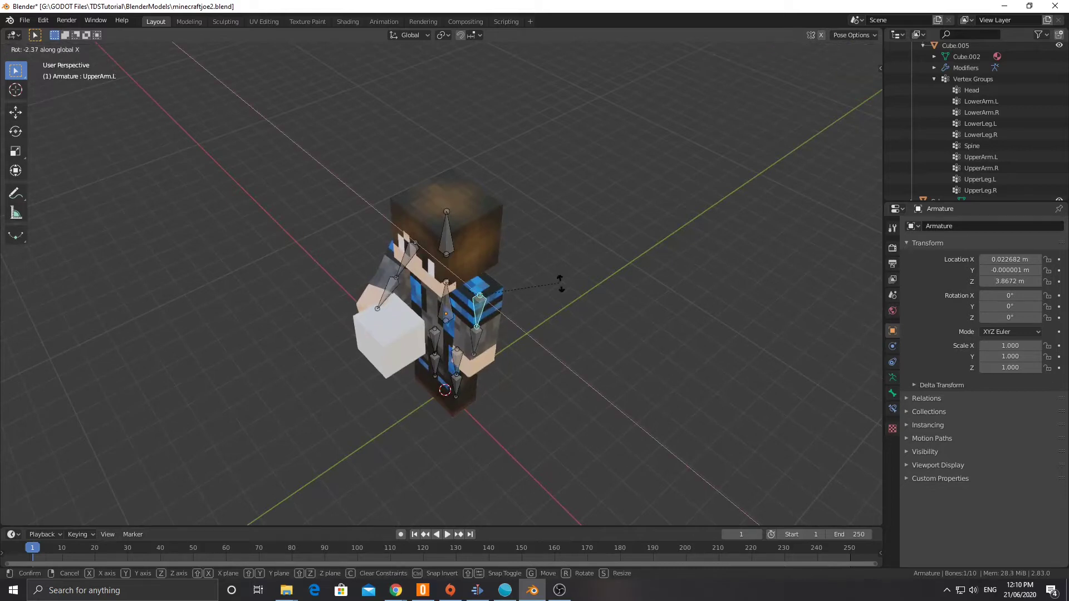
click(513, 443)
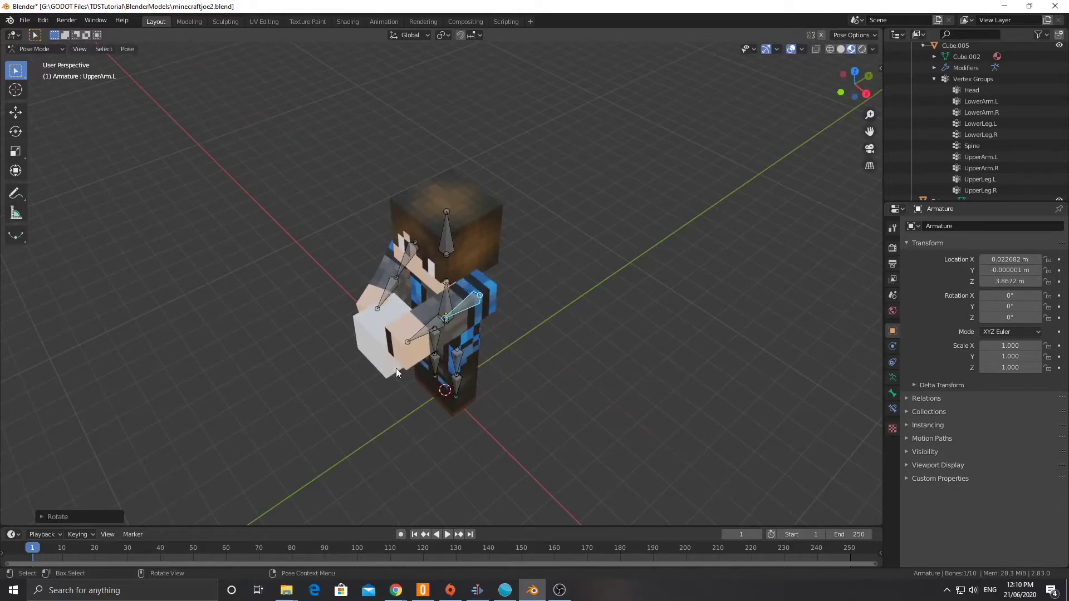
middle_drag(396, 369, 451, 382)
click(491, 318)
key(r)
key(z)
click(541, 390)
middle_drag(539, 390, 393, 310)
Swing the LowerArm.R forearm around the Z axis so the hand reaches the cube.
click(373, 269)
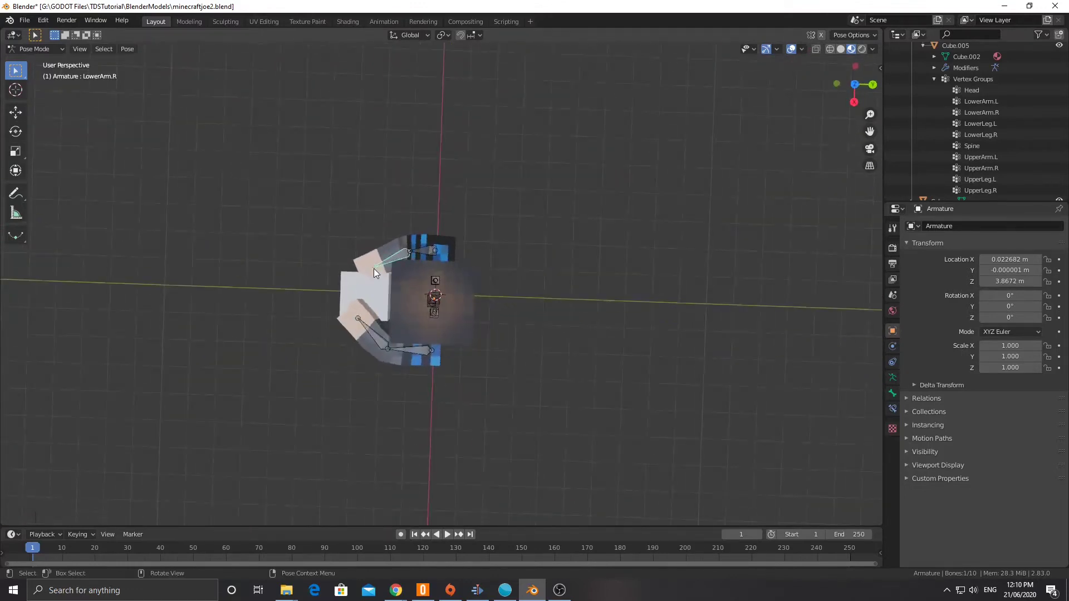
key(r)
key(x)
key(z)
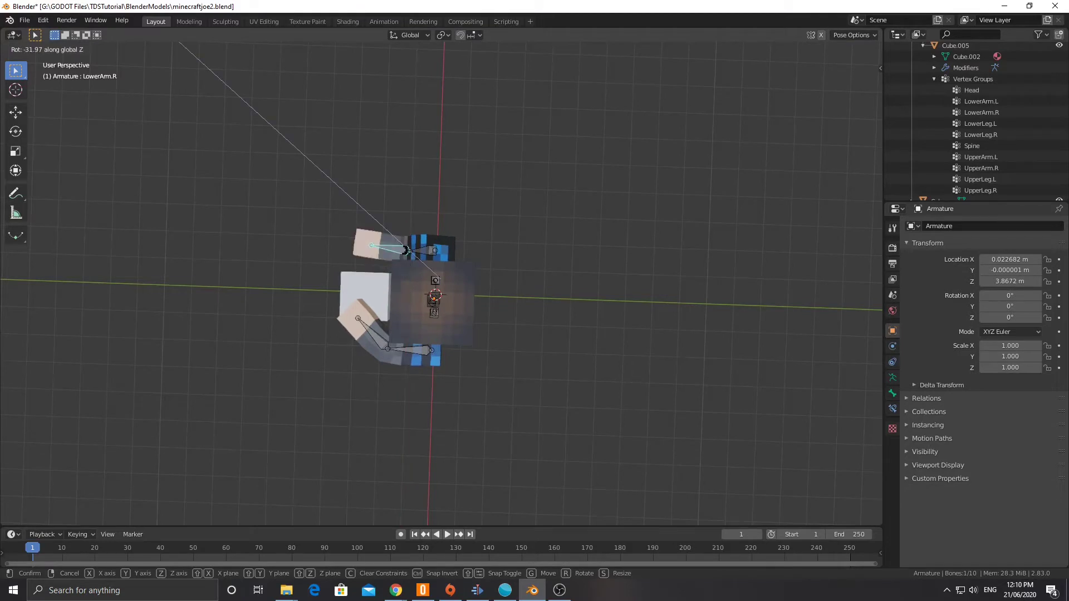
click(179, 43)
middle_drag(184, 56, 246, 191)
key(r)
key(z)
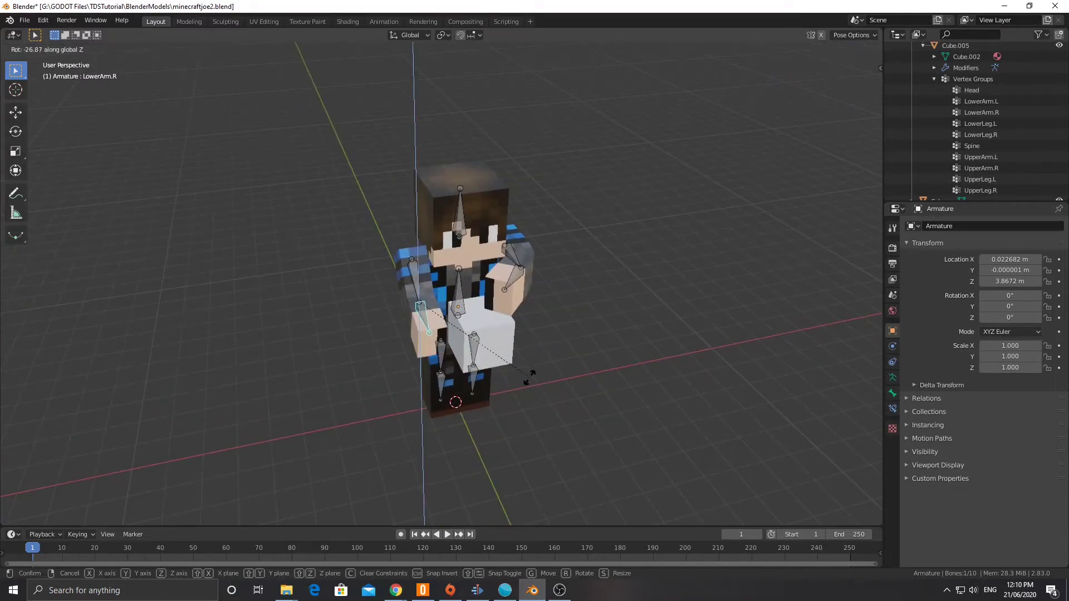
click(530, 376)
Deselect all bones and return the armature to Object Mode.
click(473, 348)
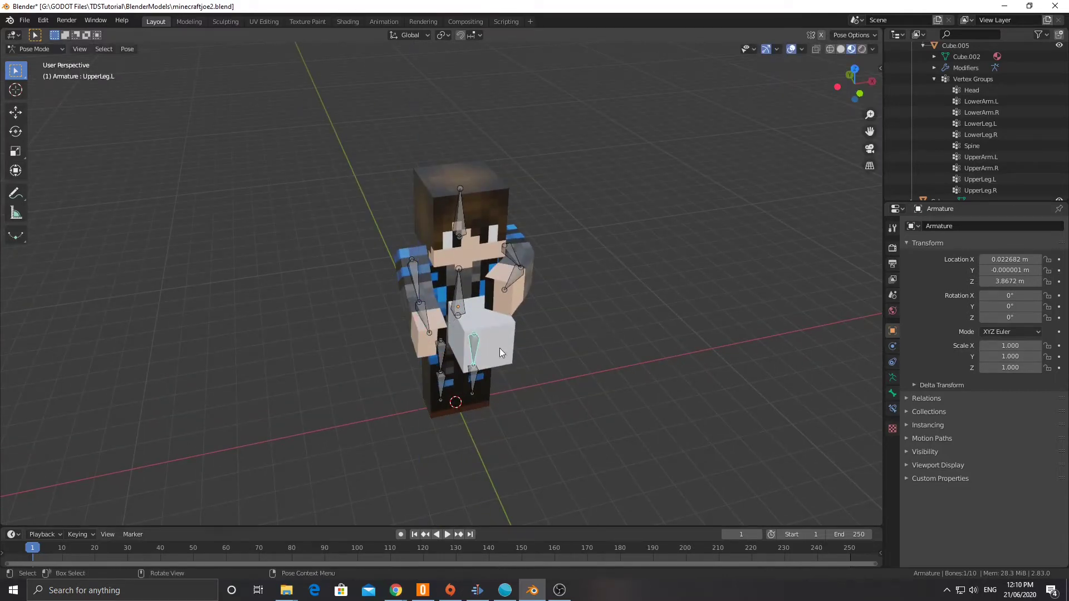
click(492, 336)
click(41, 49)
click(40, 58)
Shift the cube along the X axis into the character's hands.
click(486, 328)
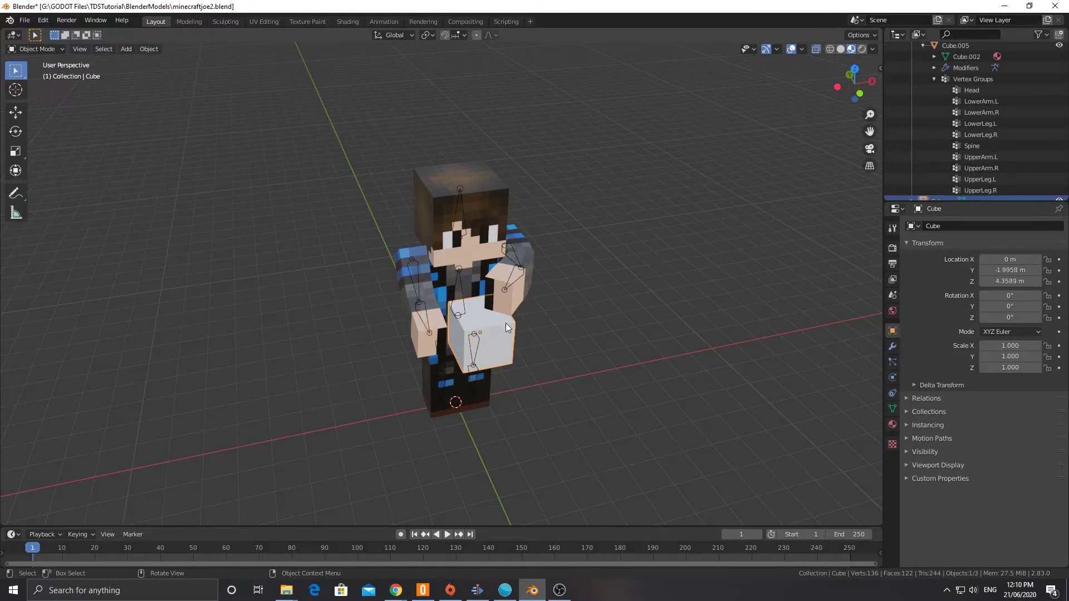
key(g)
key(x)
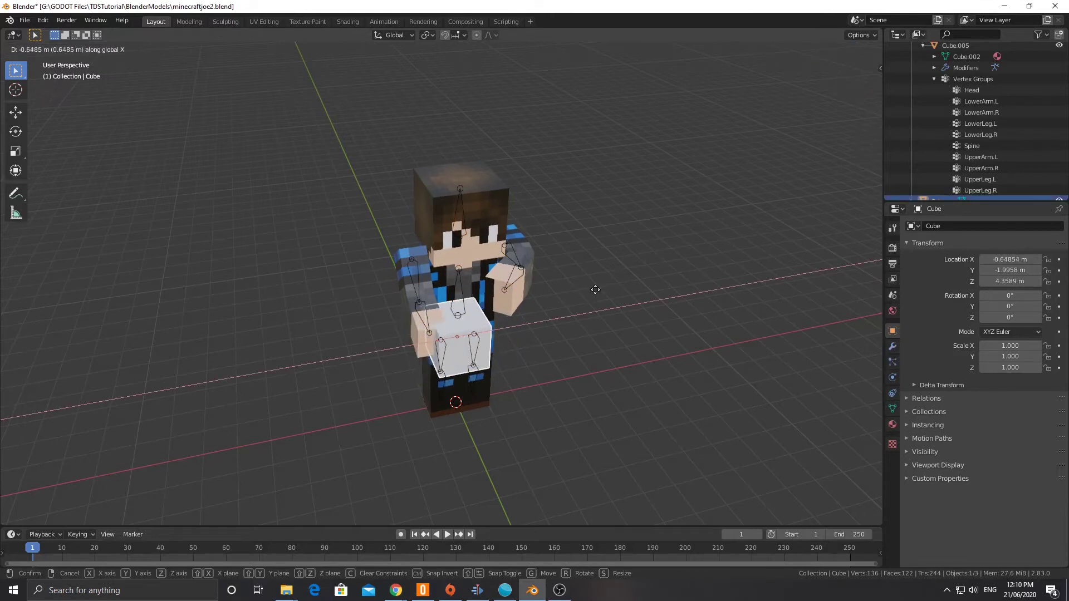
click(597, 288)
middle_drag(596, 288, 513, 300)
middle_drag(499, 208, 496, 254)
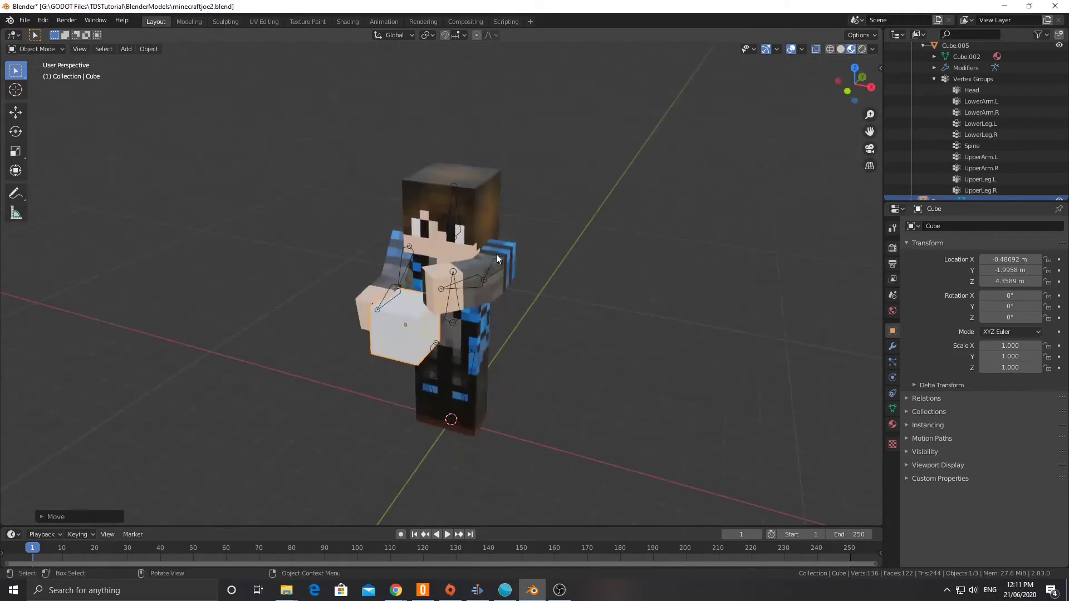
Enter Pose Mode on the armature and rotate the left upper arm inward.
click(496, 255)
click(36, 49)
click(31, 86)
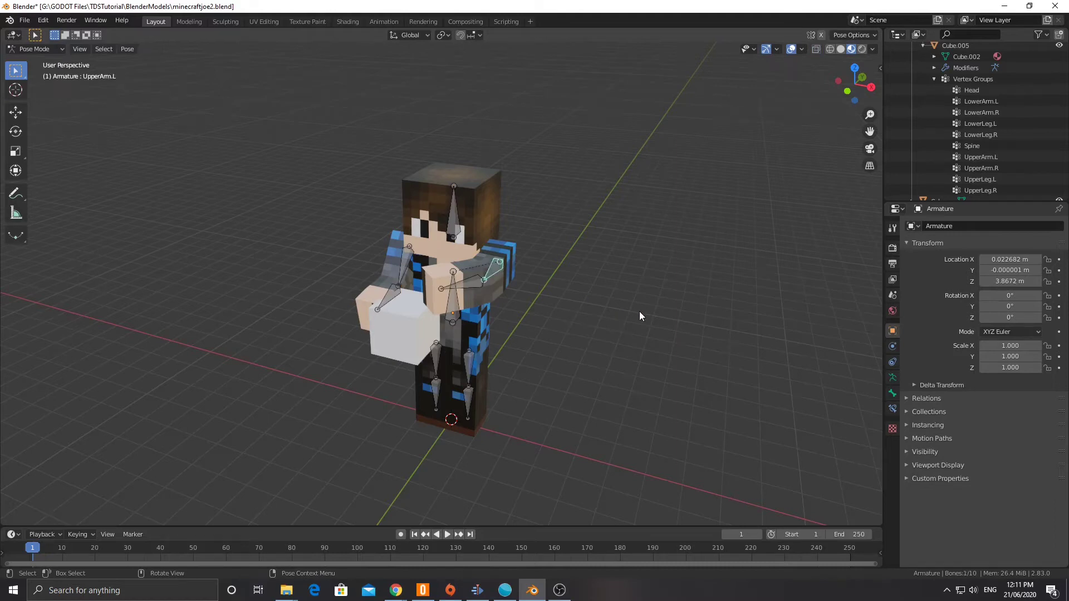
key(r)
key(x)
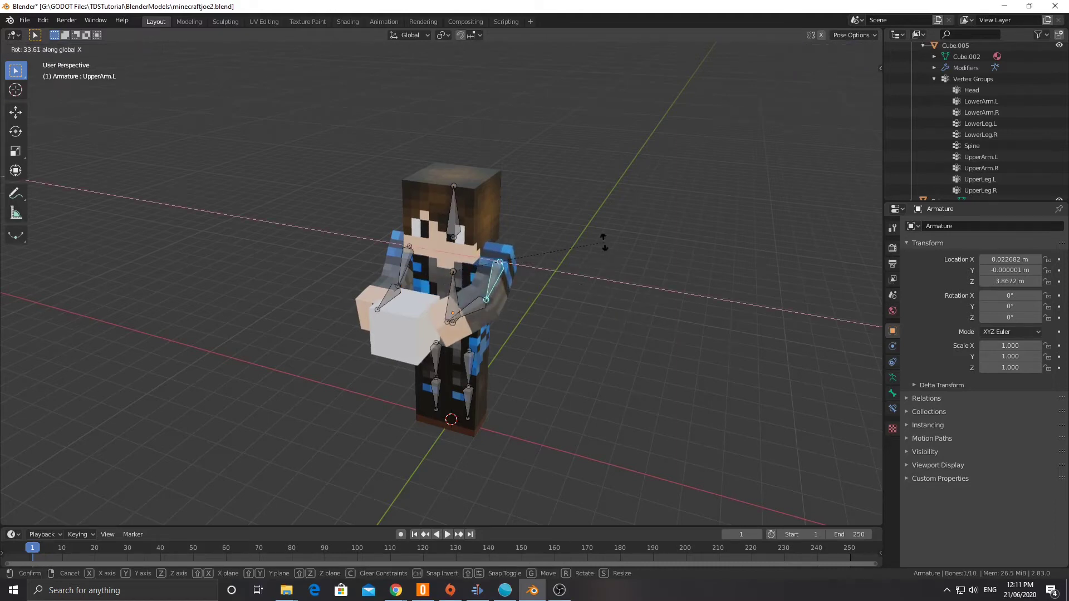
click(596, 251)
middle_drag(365, 286, 493, 288)
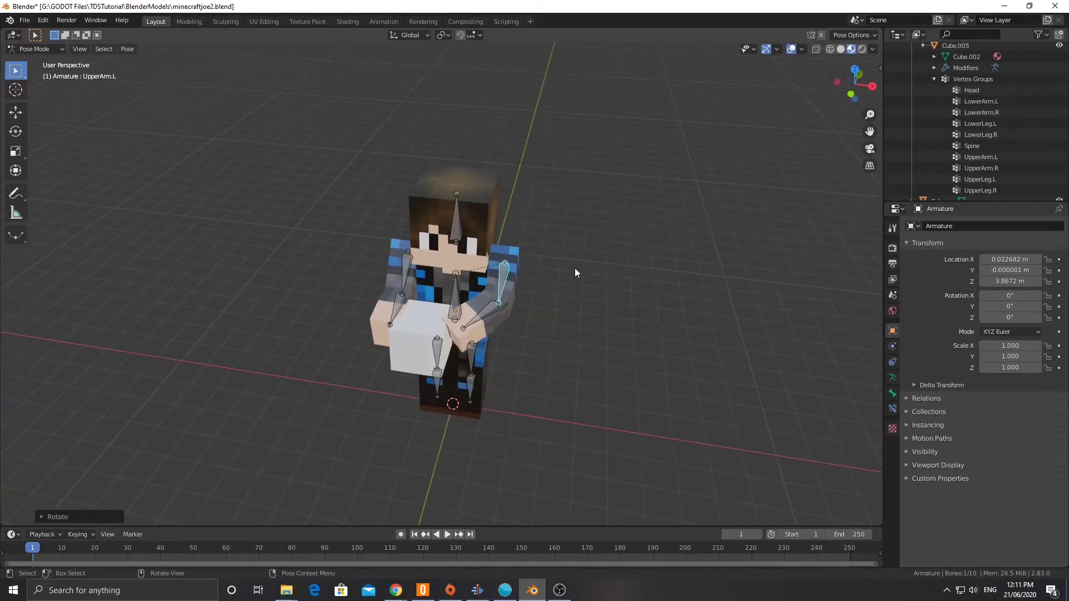
key(r)
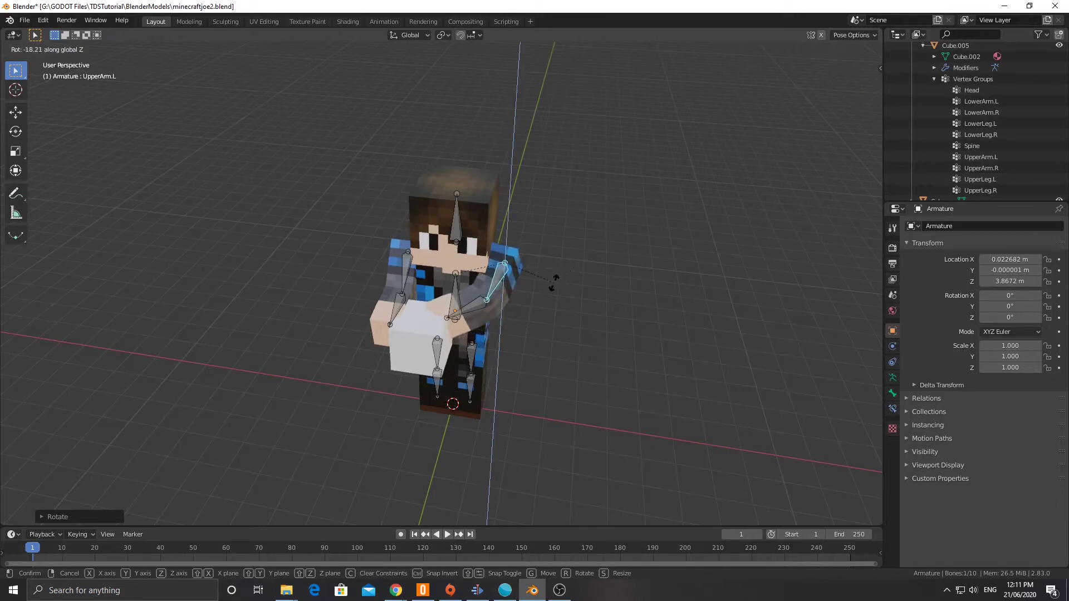
click(553, 285)
Rotate the left upper arm again on X, check it from top view, and return to Object Mode.
key(r)
key(x)
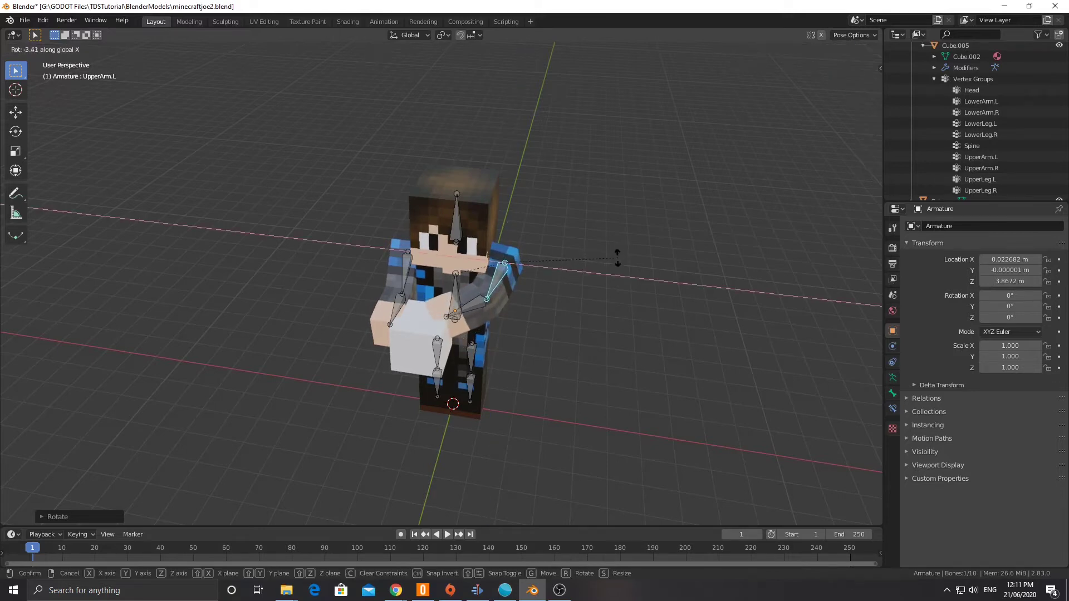
click(568, 272)
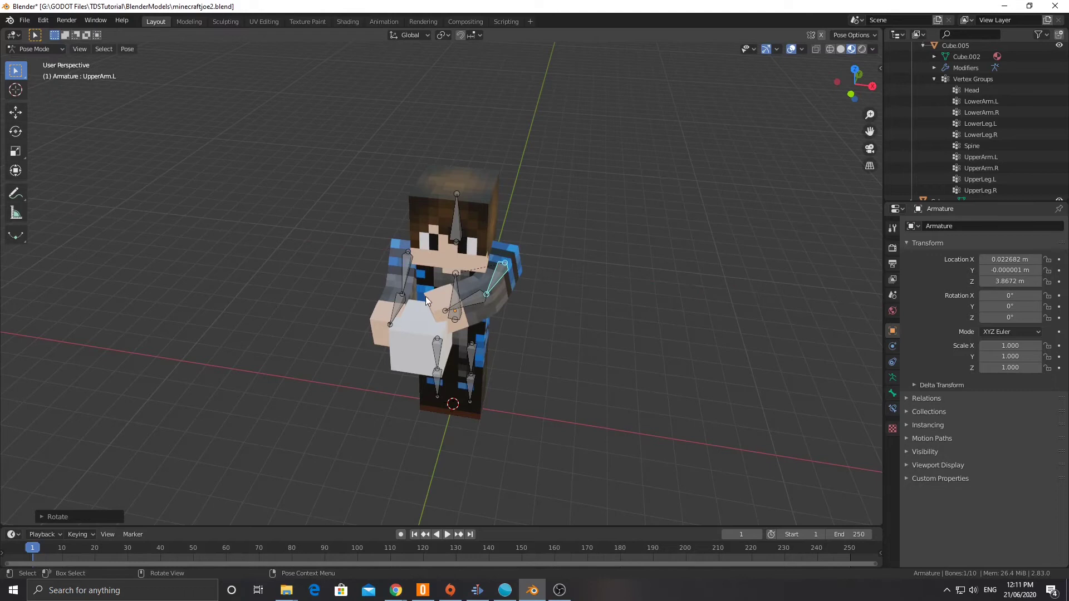
key(KP_7)
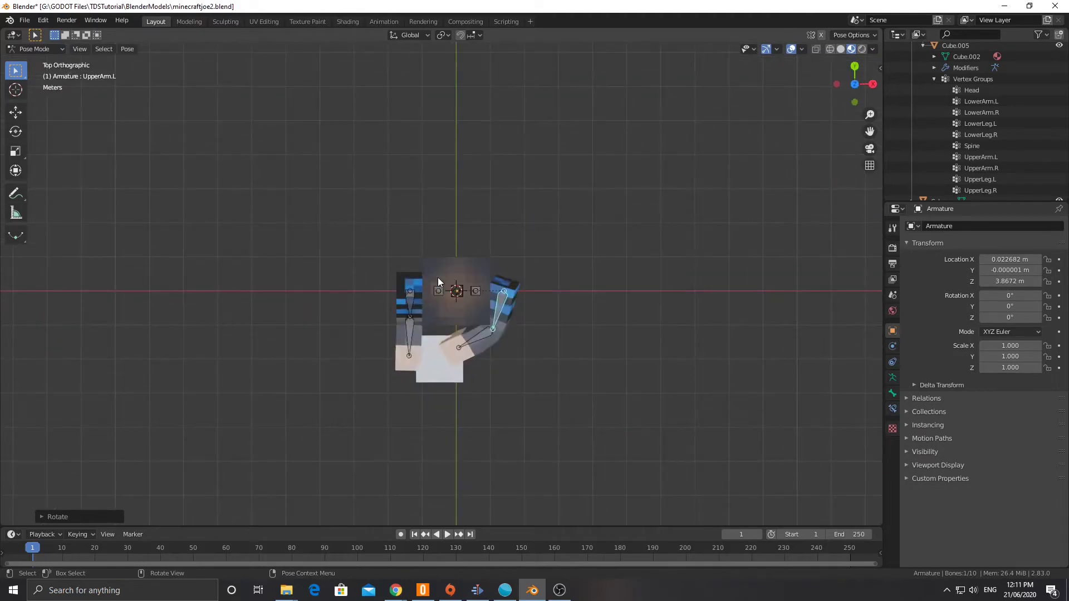
middle_drag(409, 346, 478, 372)
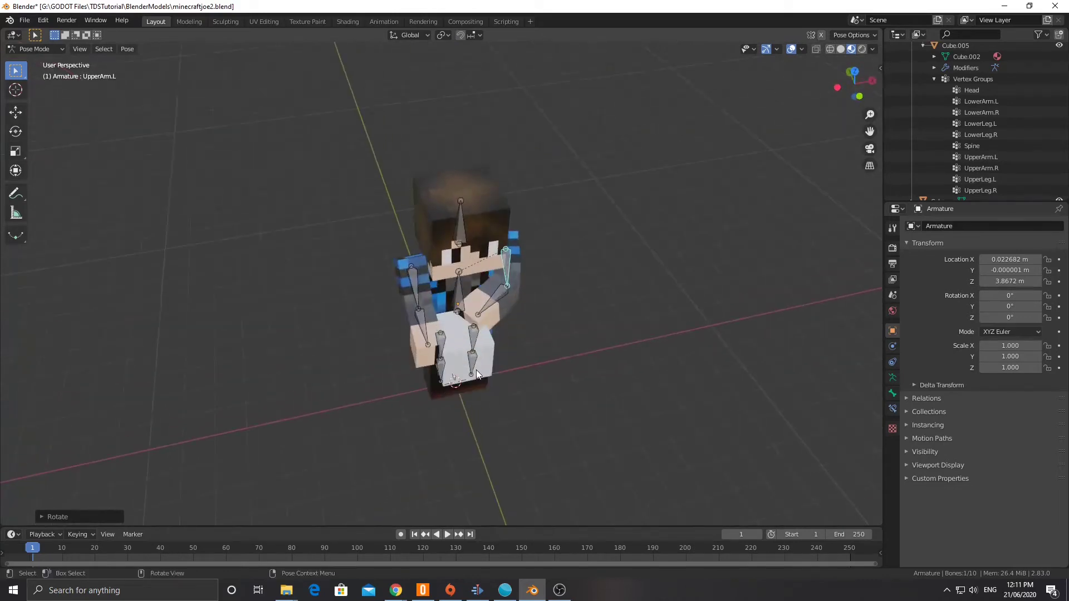
click(58, 49)
click(61, 63)
Enter Edit Mode on the cube and try a loop cut with a widened middle, then undo it.
click(452, 334)
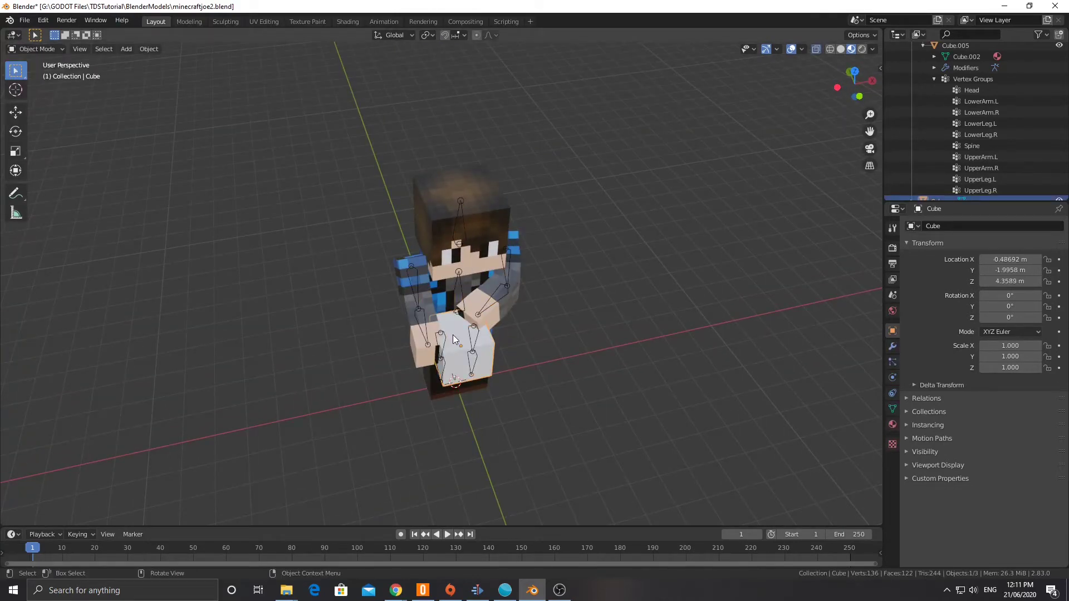
key(Tab)
scroll(462, 311, up, 4)
click(493, 329)
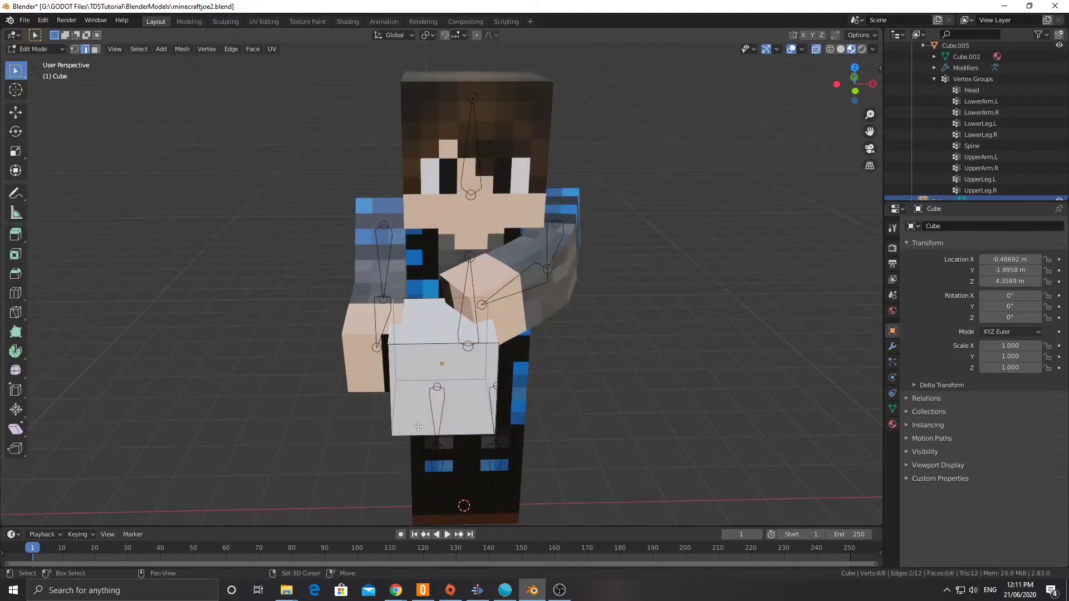
shift+click(493, 410)
key(ctrl+r)
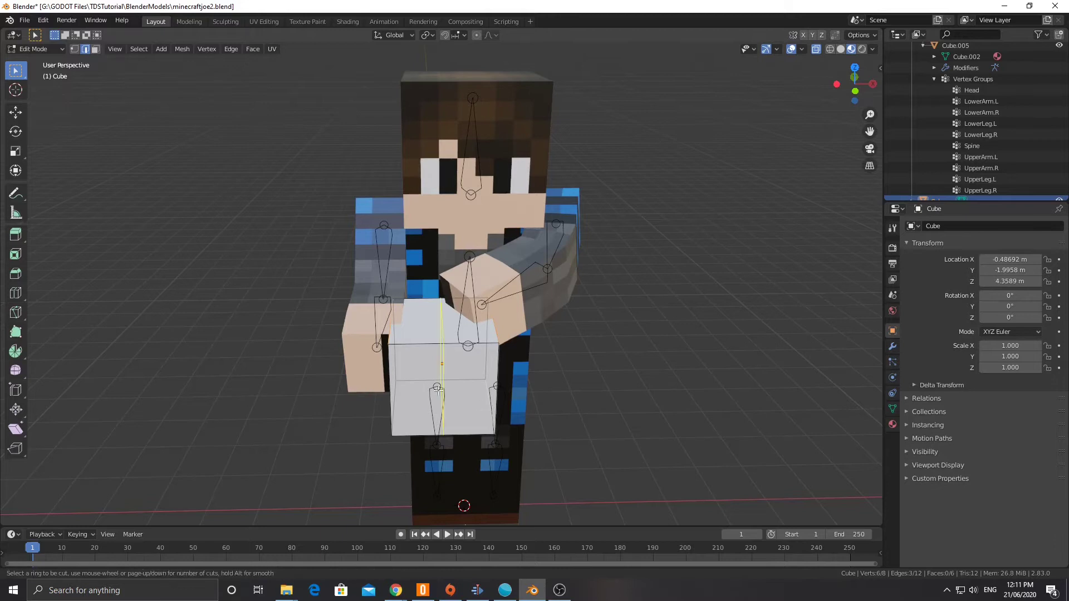
double_click(378, 383)
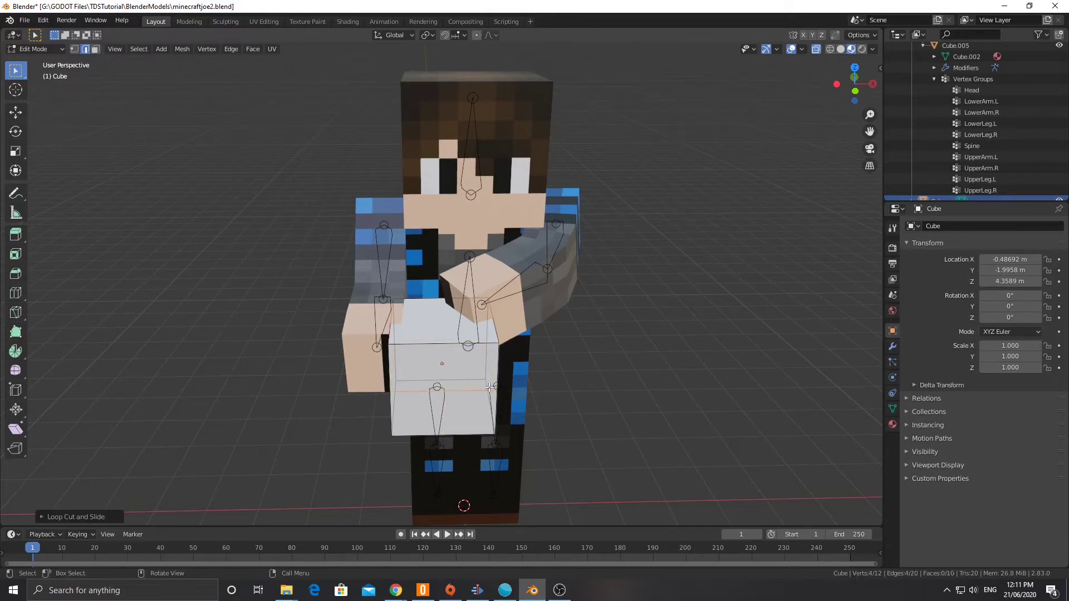
key(s)
key(x)
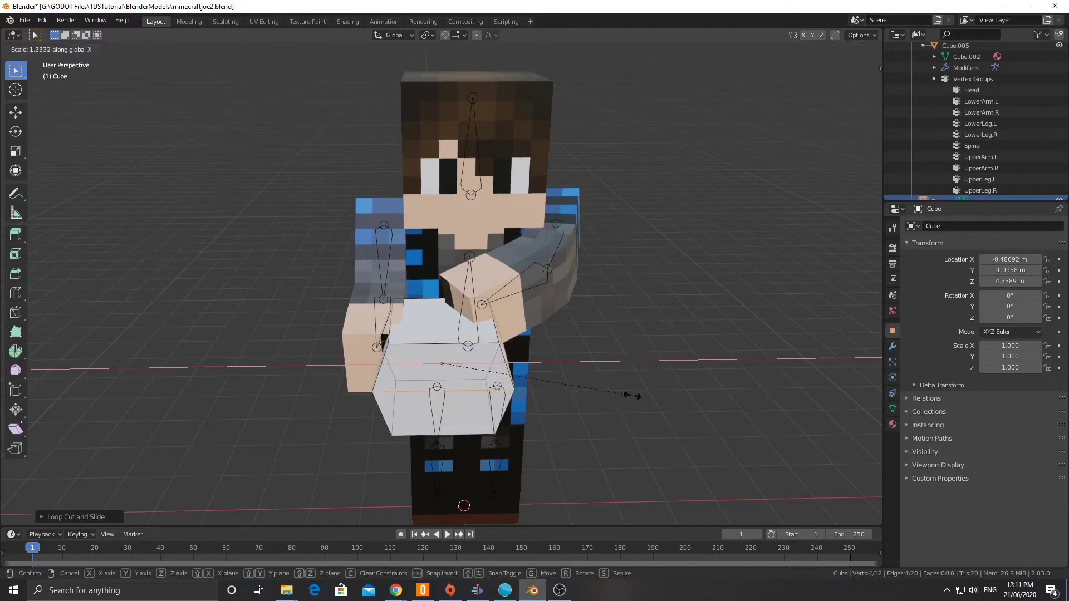
click(626, 394)
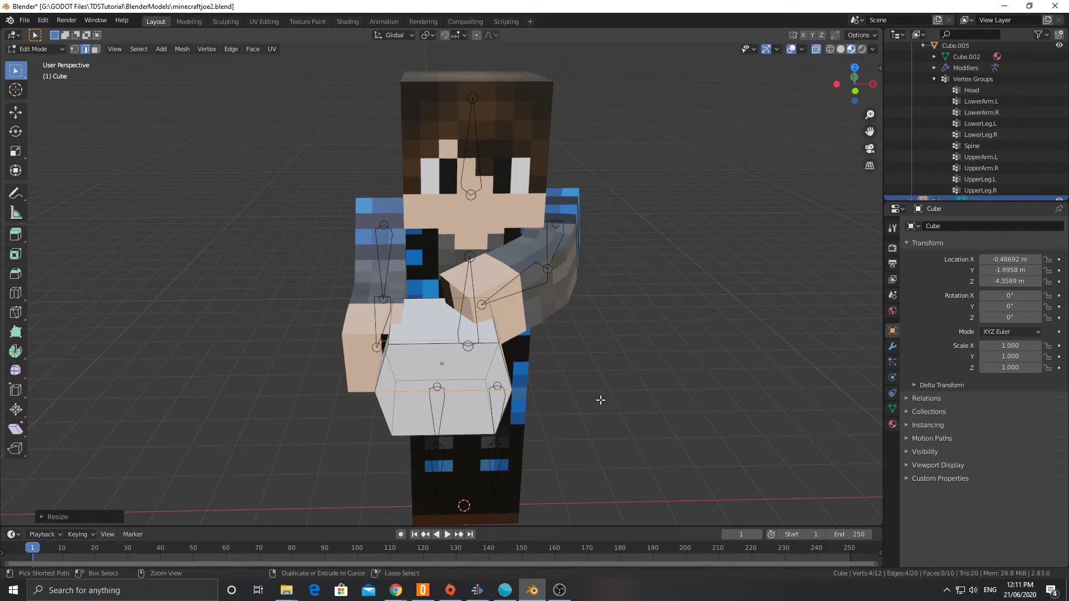
key(ctrl+z)
key(ctrl+z)
Add two horizontal loop cuts and scale the middle section wider along X.
key(s)
key(x)
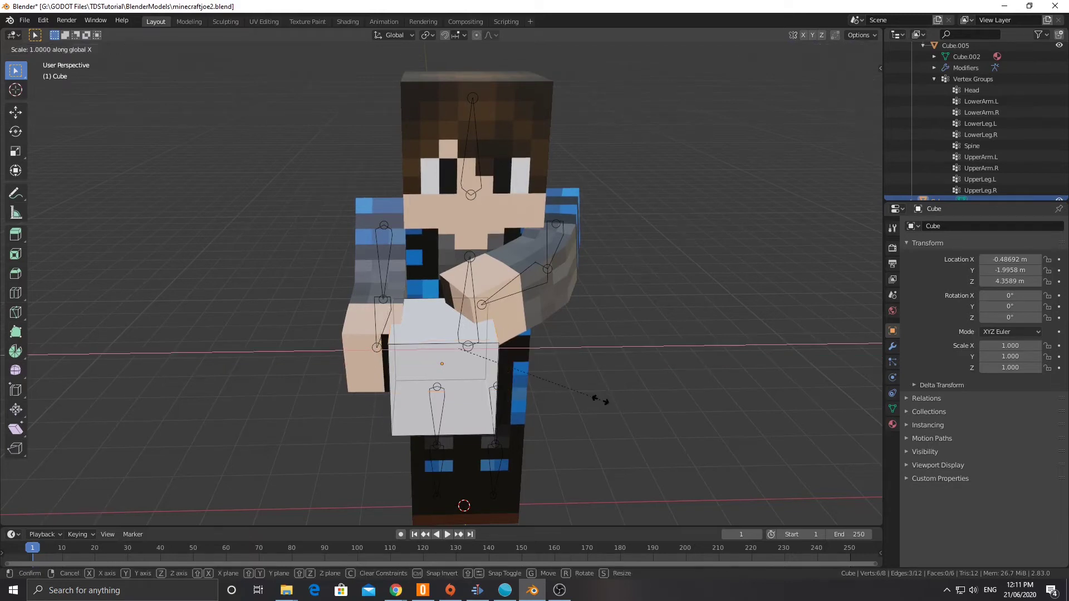
key(Escape)
key(ctrl+r)
scroll(415, 390, up, 1)
click(381, 386)
right_click(382, 386)
key(s)
key(x)
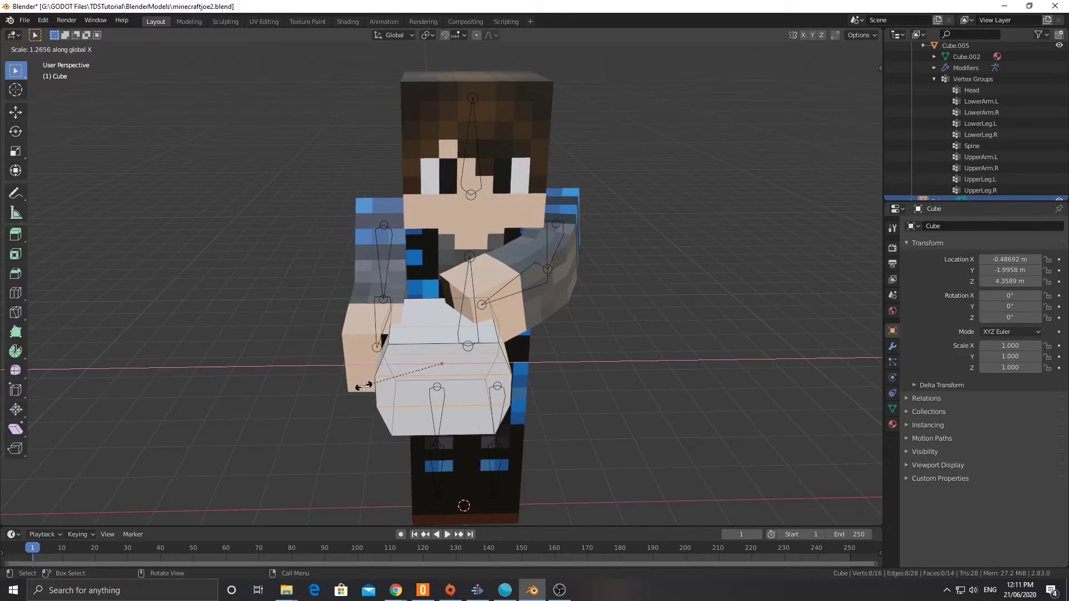
click(511, 408)
Select the whole cube mesh and shrink it uniformly.
key(a)
key(s)
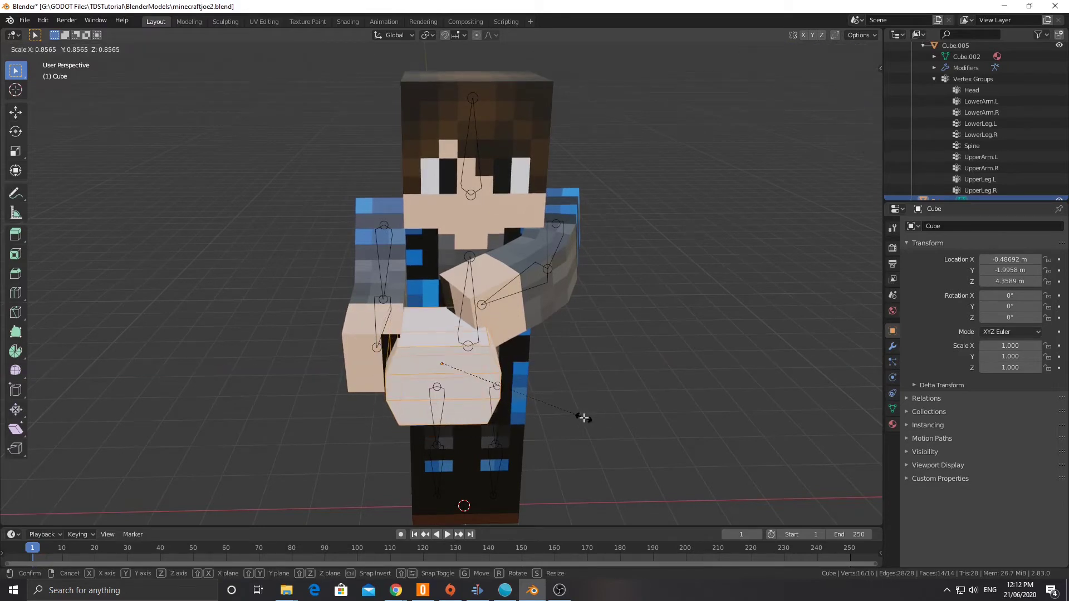
click(583, 417)
key(s)
click(575, 415)
Orbit and zoom around the stretched block to inspect it, selecting one of its edges.
middle_drag(575, 415, 501, 361)
scroll(457, 362, down, 3)
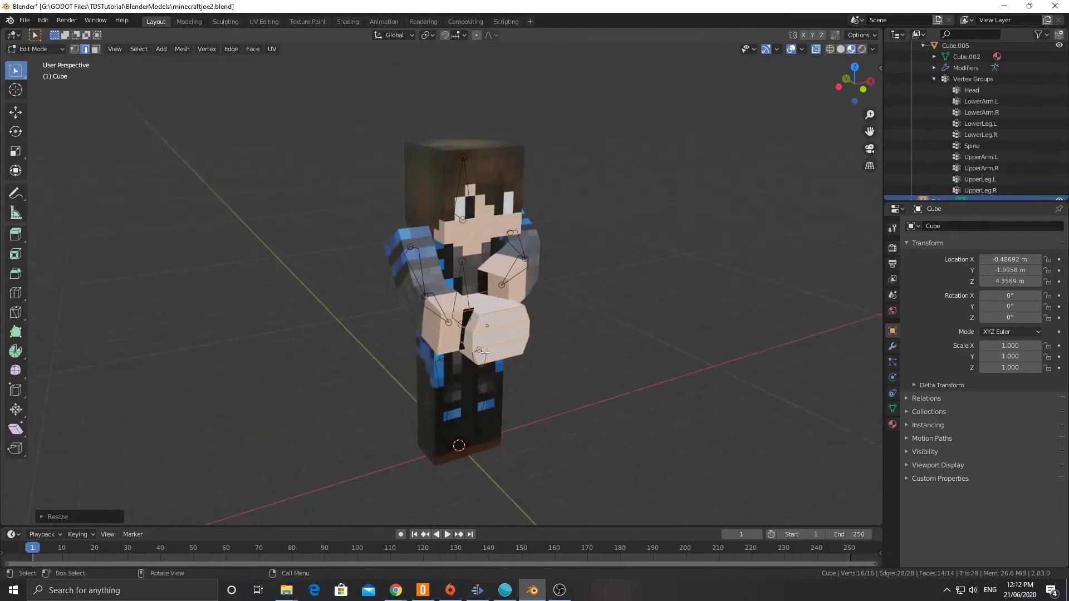
scroll(529, 358, up, 3)
middle_drag(511, 298, 412, 352)
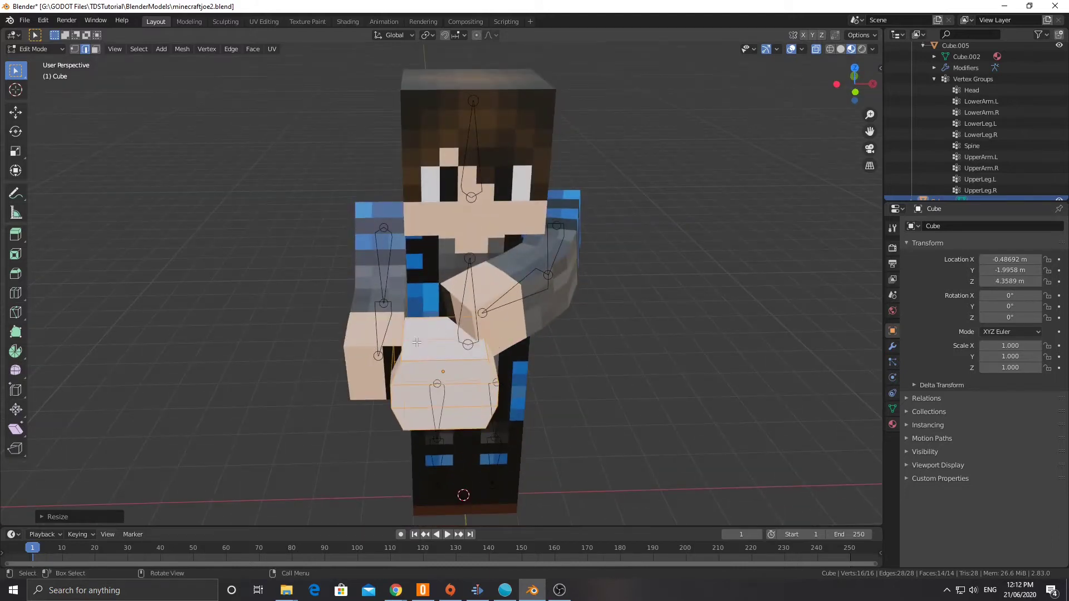
middle_drag(492, 325, 438, 293)
scroll(484, 309, down, 2)
scroll(433, 295, up, 1)
scroll(435, 288, down, 2)
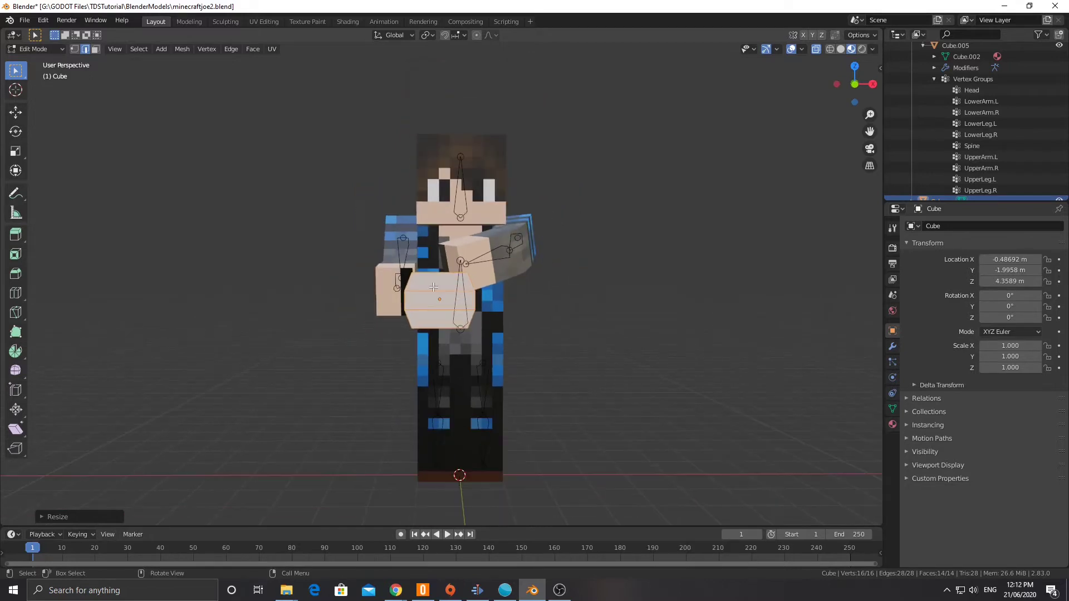
click(430, 287)
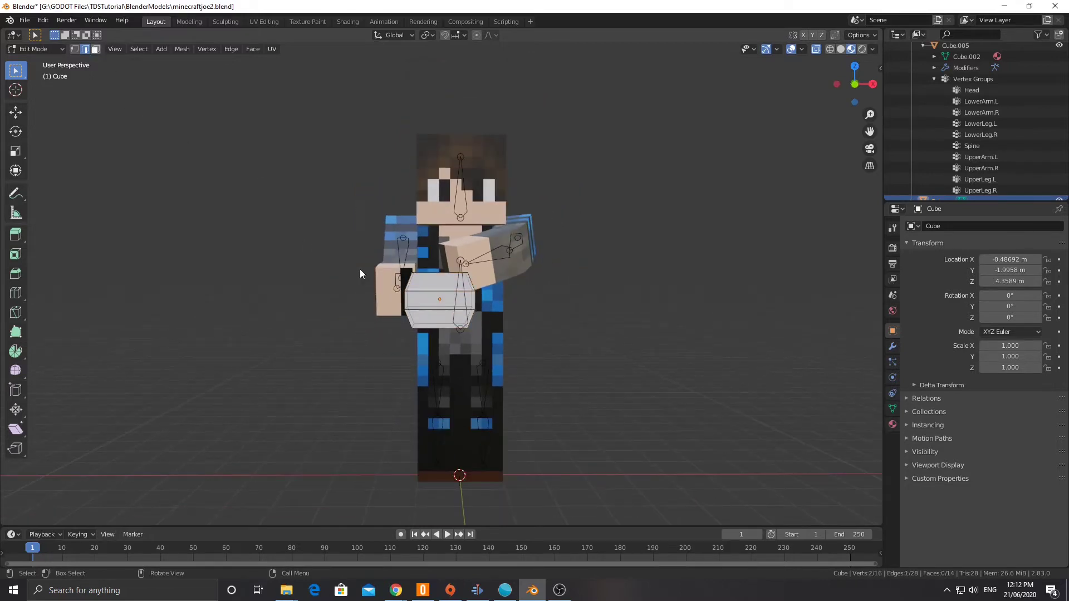
middle_drag(360, 269, 339, 253)
In face select mode, inset three faces of the gun body and extrude them outward.
key(3)
click(518, 331)
shift+click(514, 350)
shift+click(511, 357)
middle_drag(507, 341, 521, 344)
key(i)
click(653, 386)
key(e)
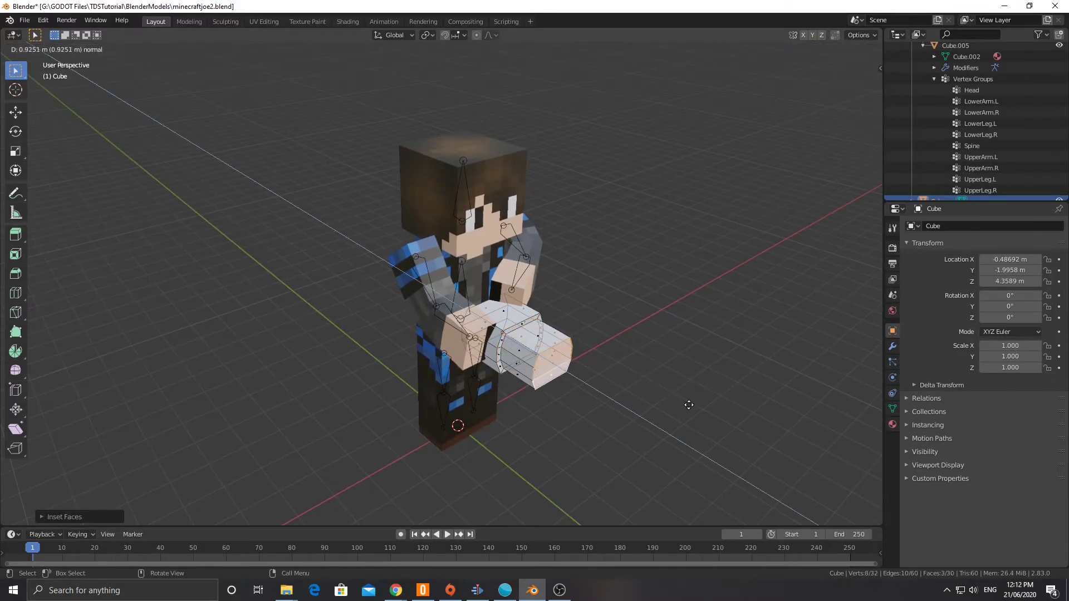
click(689, 405)
Inset the single end face and extrude it into a narrow protruding barrel.
click(518, 364)
middle_drag(638, 410, 597, 402)
middle_drag(462, 386, 584, 406)
key(i)
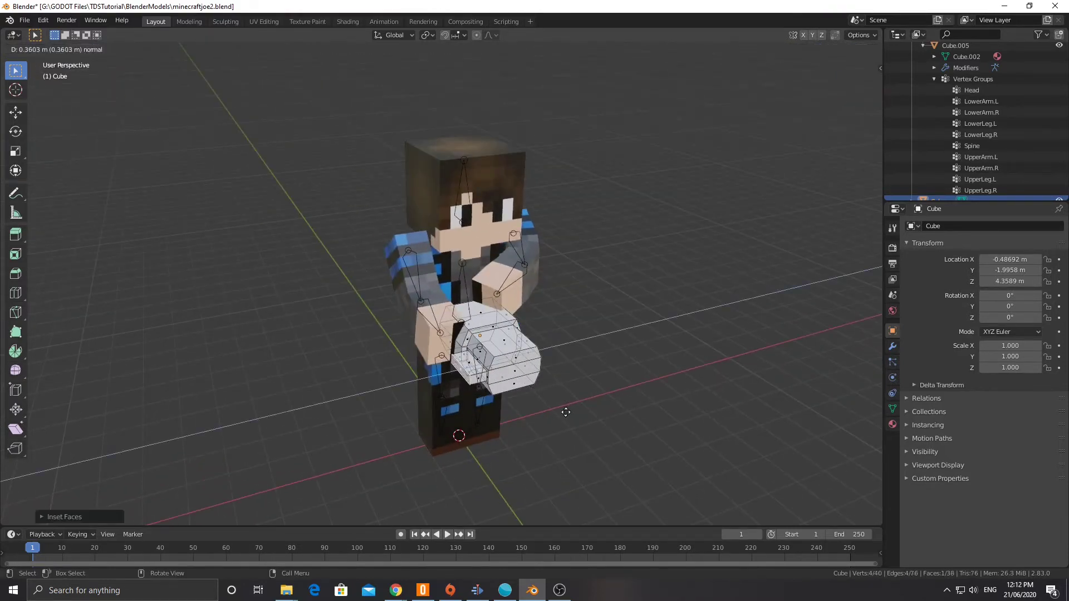
click(558, 411)
key(e)
click(410, 301)
mouse_move(411, 300)
middle_down()
mouse_move(501, 374)
mouse_move(385, 312)
mouse_move(423, 313)
middle_up()
scroll(434, 314, up, 6)
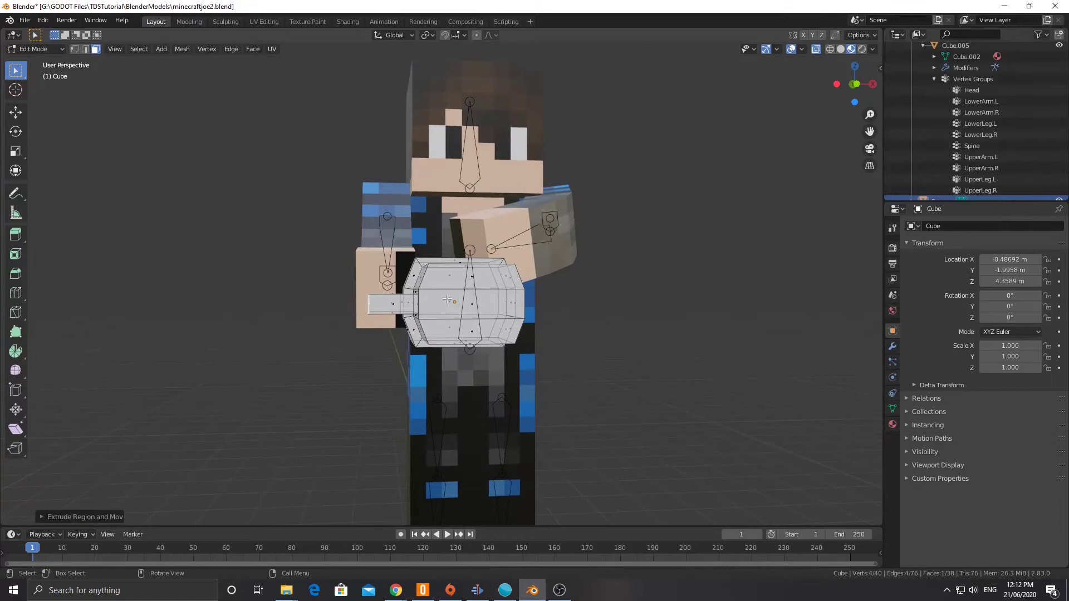
middle_drag(433, 269, 421, 259)
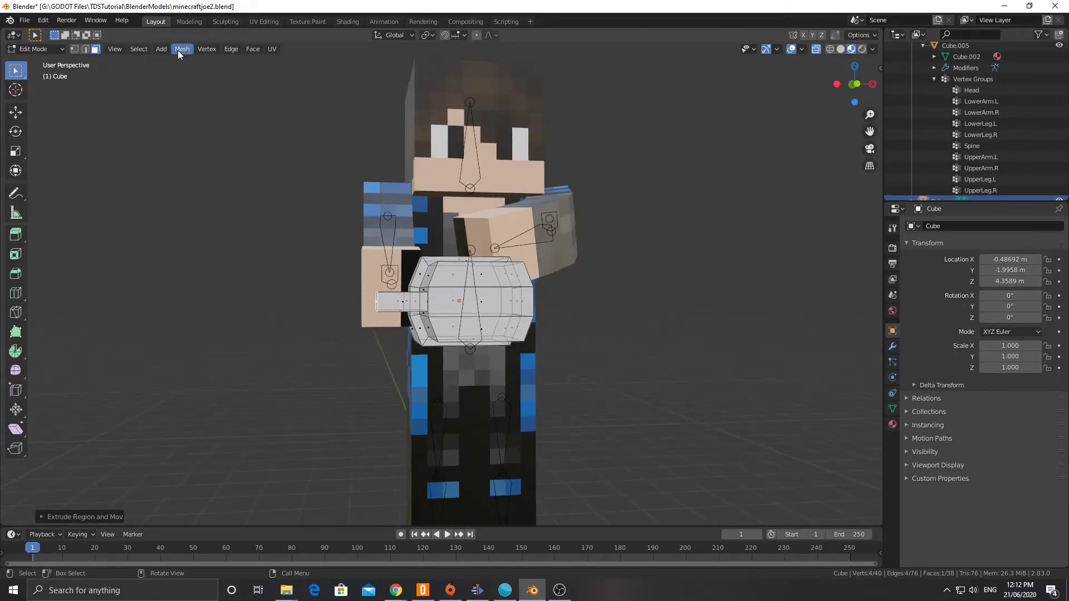
Add a new cube and raise it along Z to chest height.
click(163, 50)
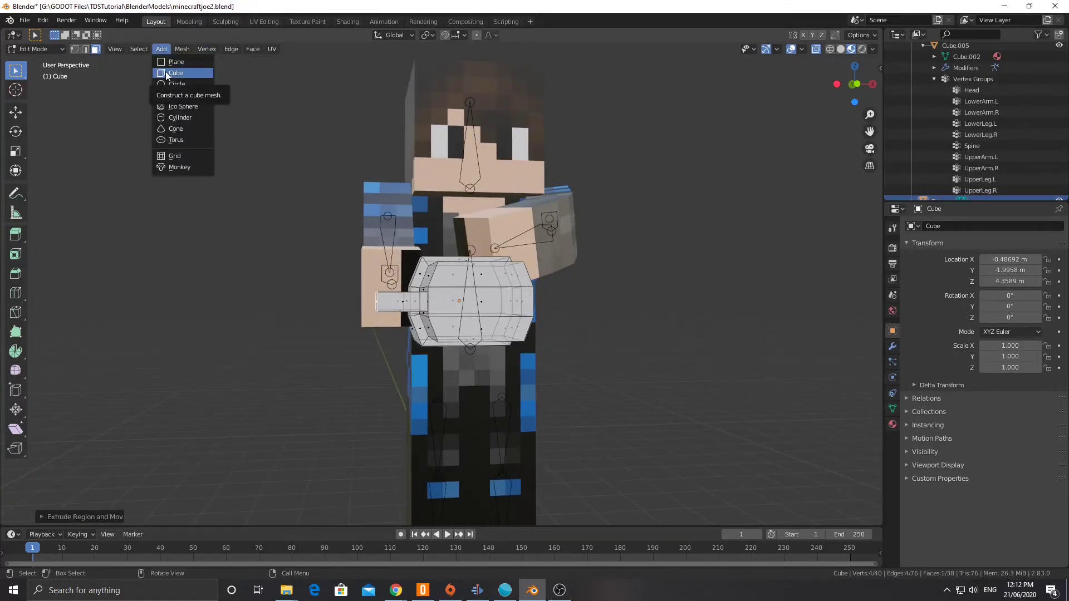
click(166, 72)
scroll(421, 236, down, 3)
key(g)
key(z)
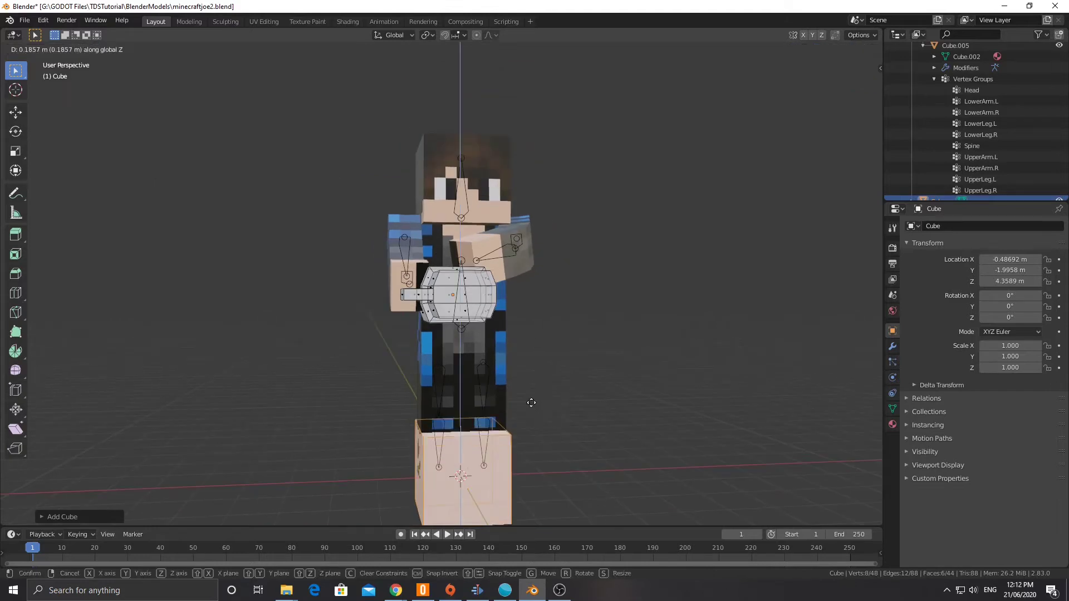
click(572, 253)
Undo back to the cube at the feet and shrink it to a tiny cube.
key(s)
click(534, 299)
key(g)
key(y)
right_click(635, 274)
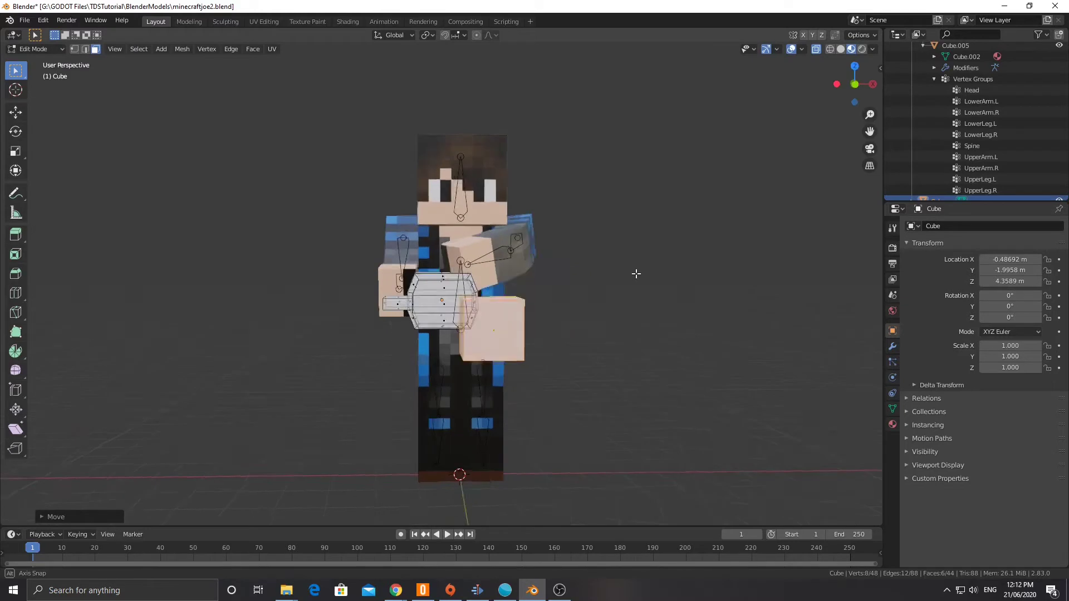
key(ctrl+z)
key(ctrl+z)
key(s)
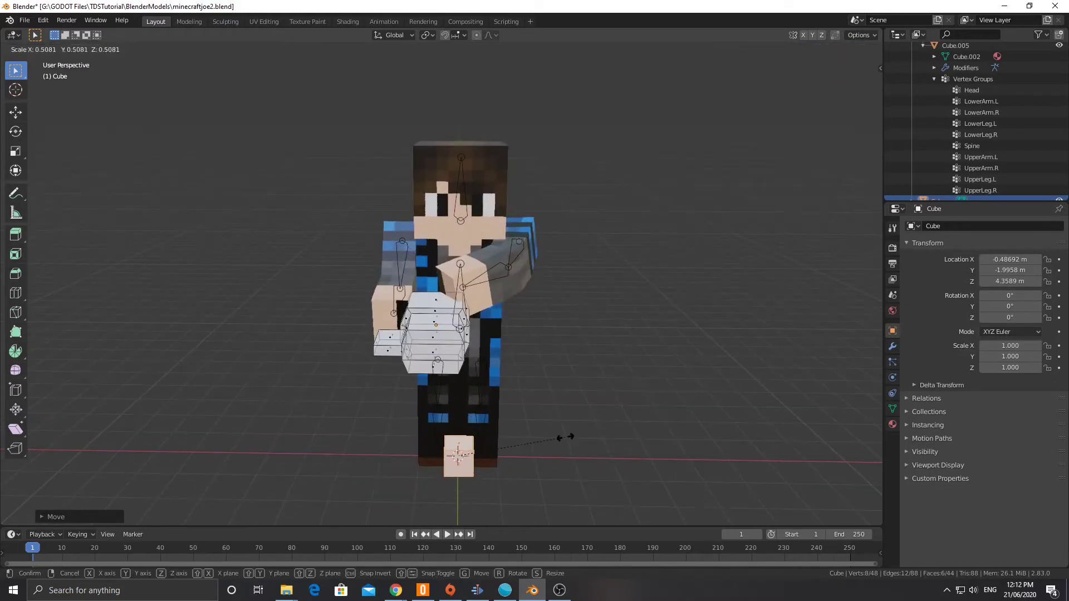
click(488, 469)
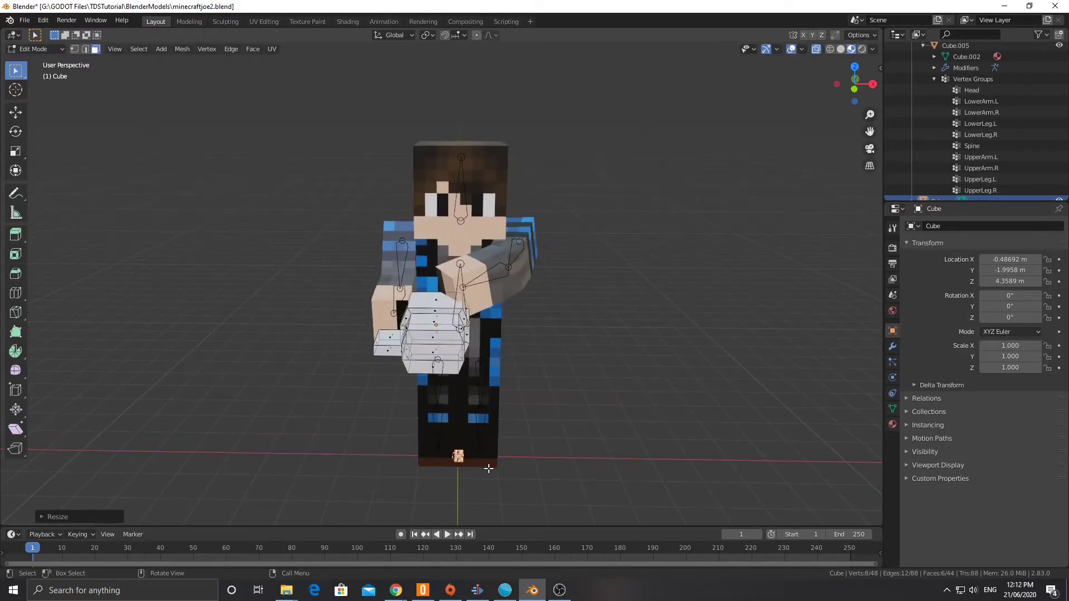
Move the tiny cube along Y up to the gun and turn it 45°.
key(g)
key(y)
click(478, 368)
middle_drag(478, 368, 392, 277)
scroll(426, 279, up, 5)
key(r)
key(x)
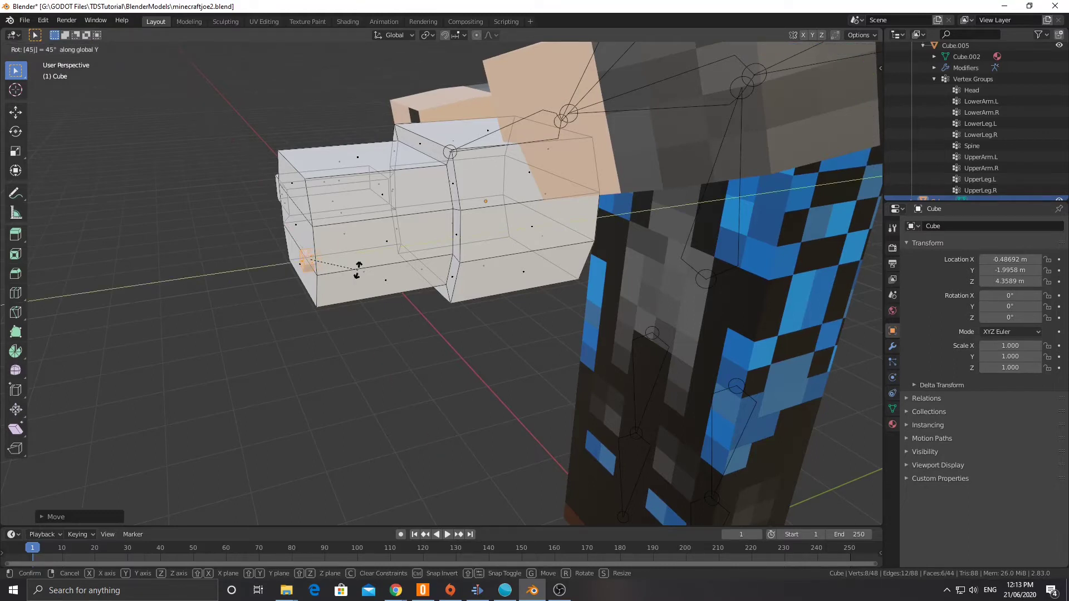
click(358, 270)
middle_drag(245, 242, 462, 166)
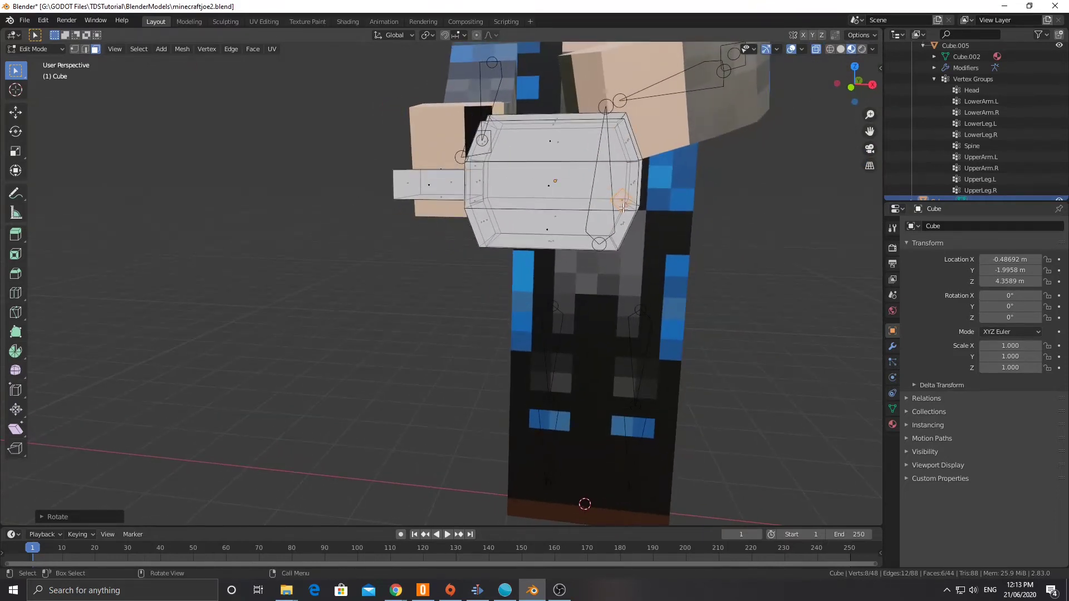
In front view, position the diamond and duplicate it to the top, left and bottom of the gun front.
key(KP_1)
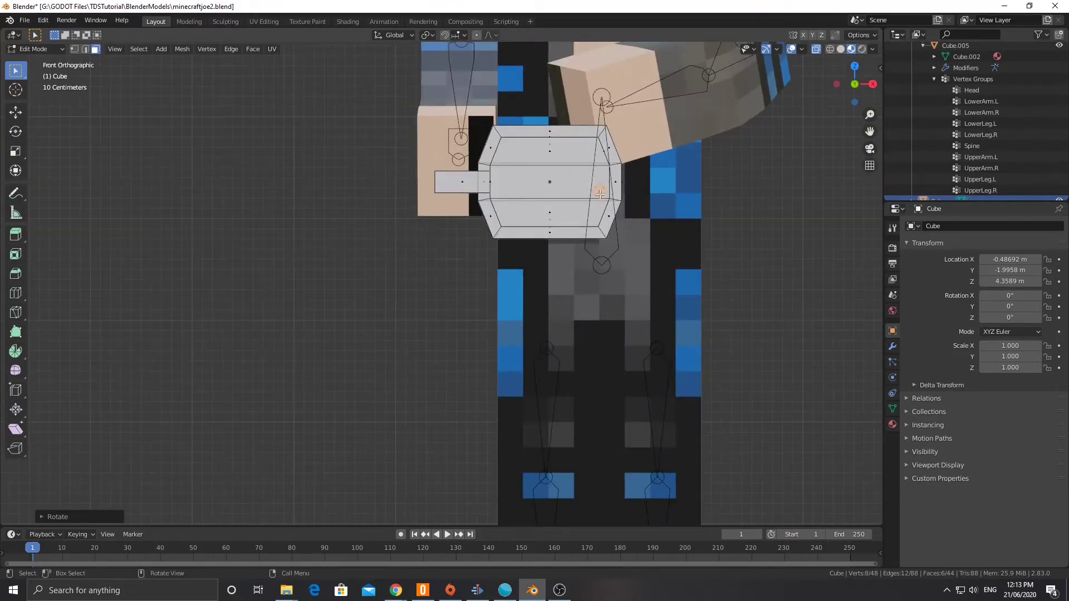
key(g)
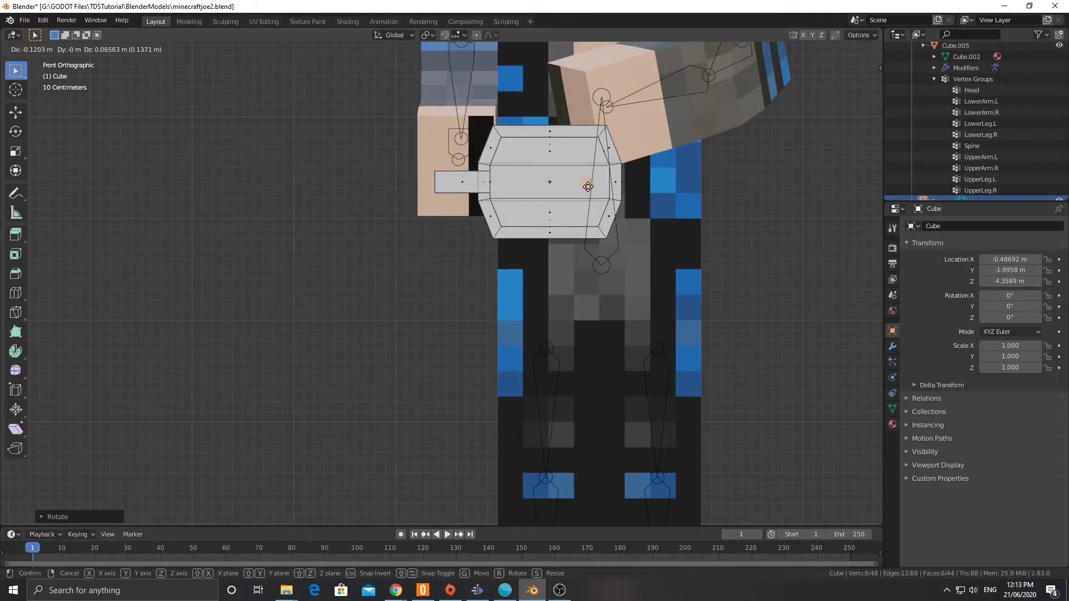
click(589, 187)
key(shift)
key(shift+d)
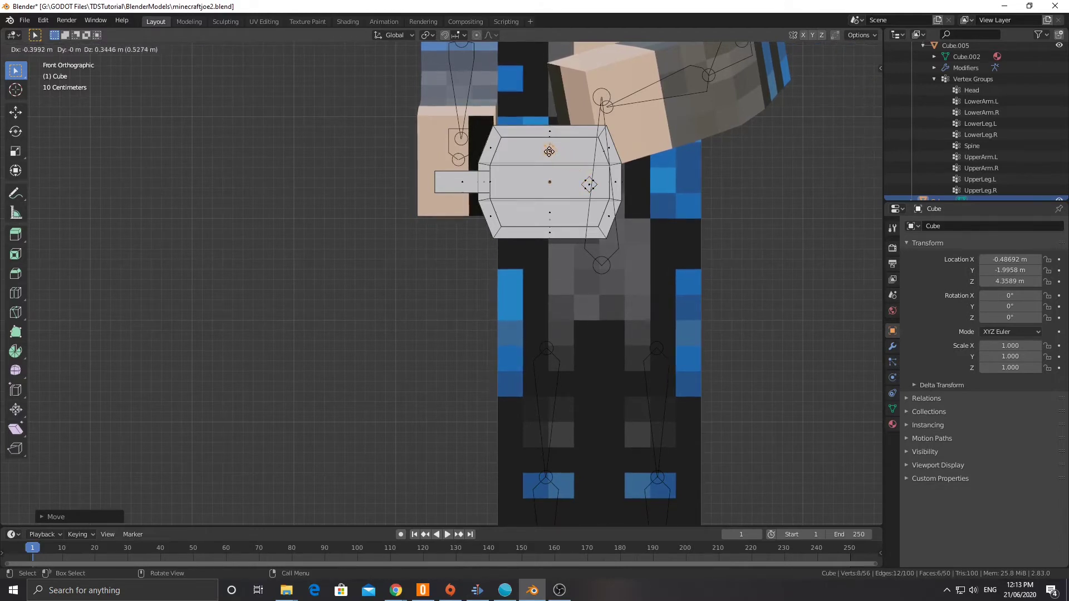
click(550, 150)
key(shift+d)
click(512, 184)
key(shift+d)
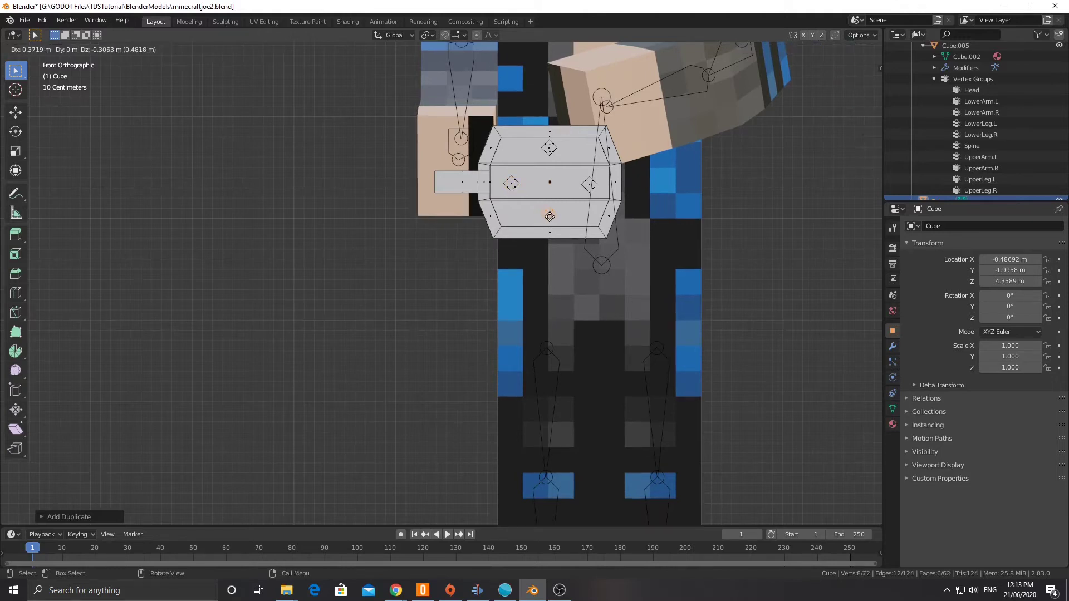
click(550, 216)
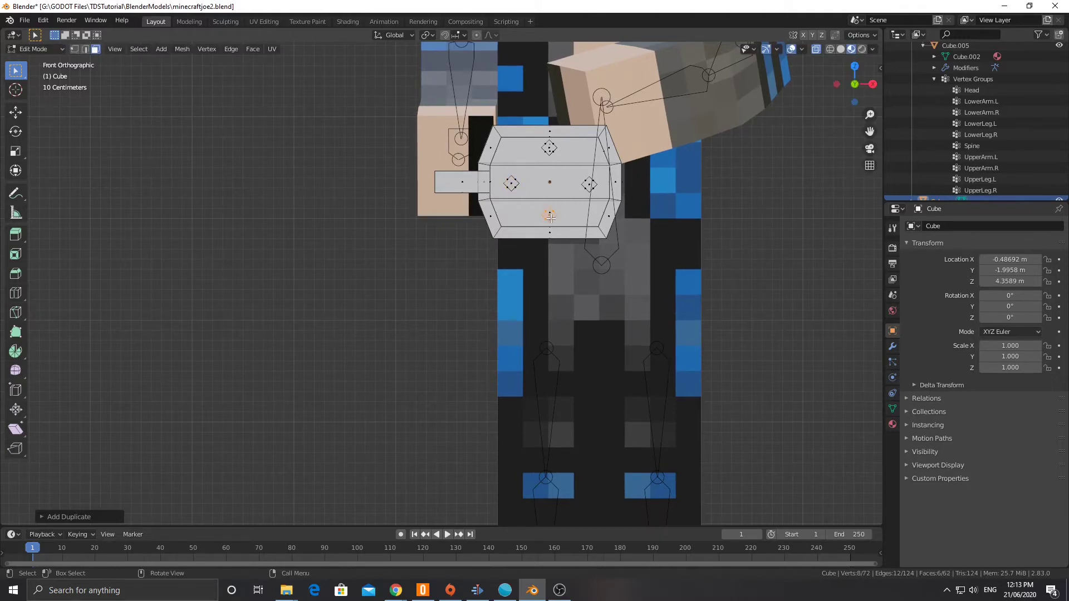
Shift the bottom and top diamond pieces slightly left along X.
key(g)
key(x)
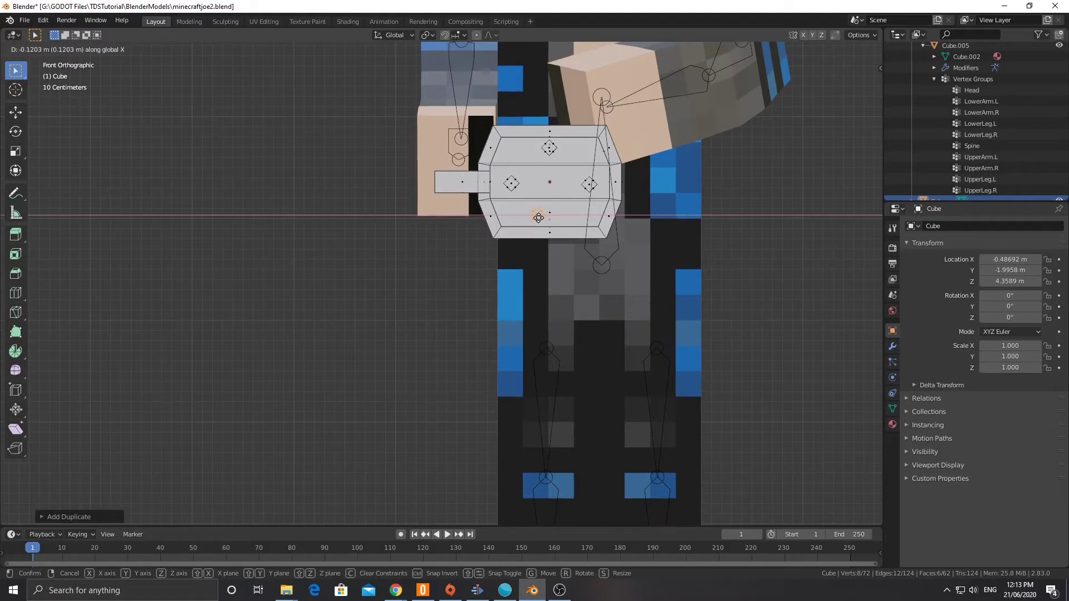
click(539, 206)
key(l)
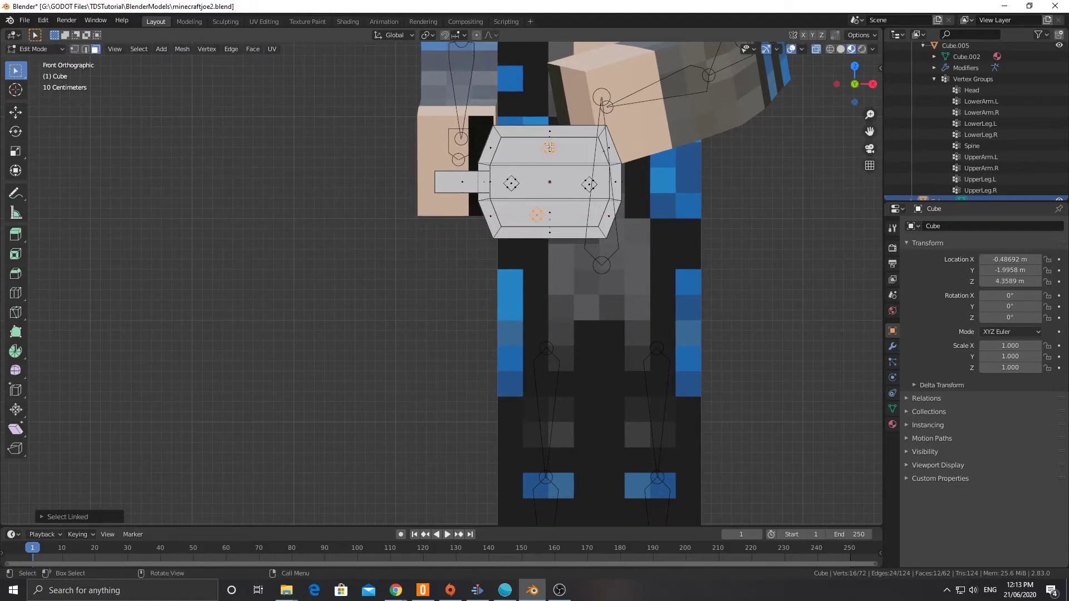
key(alt+a)
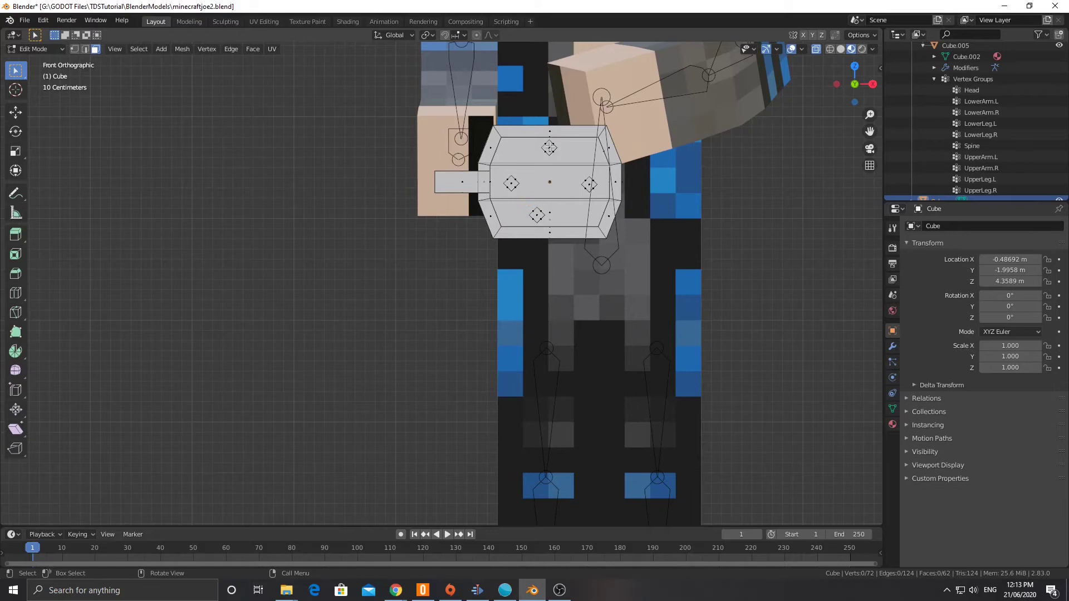
key(l)
key(g)
key(x)
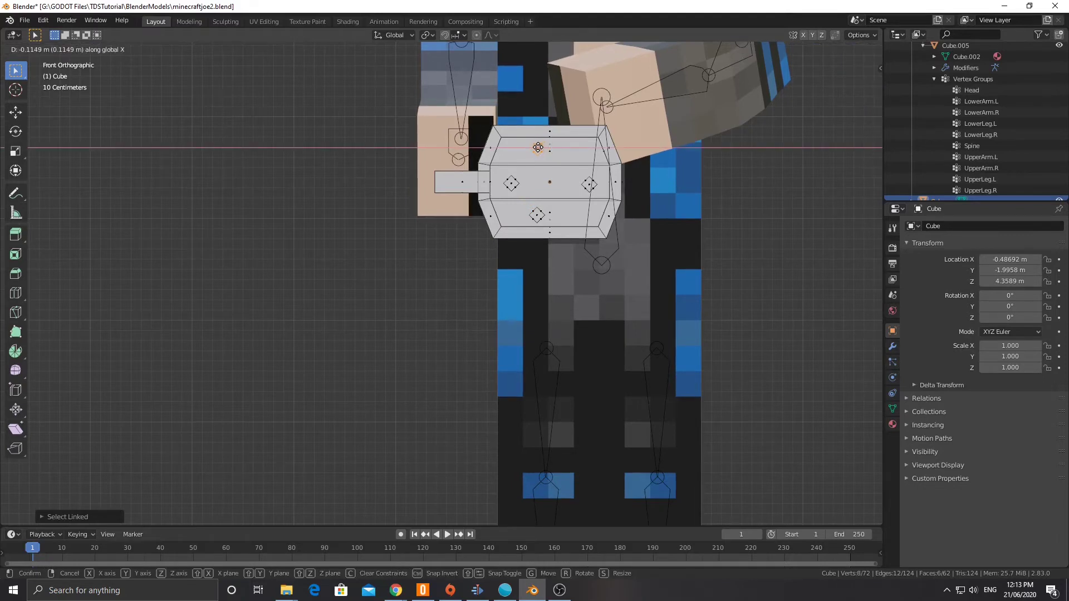
click(538, 148)
Duplicate the top and bottom diamonds to the right and nudge the left pair, completing a six-piece ring.
key(l)
key(shift+d)
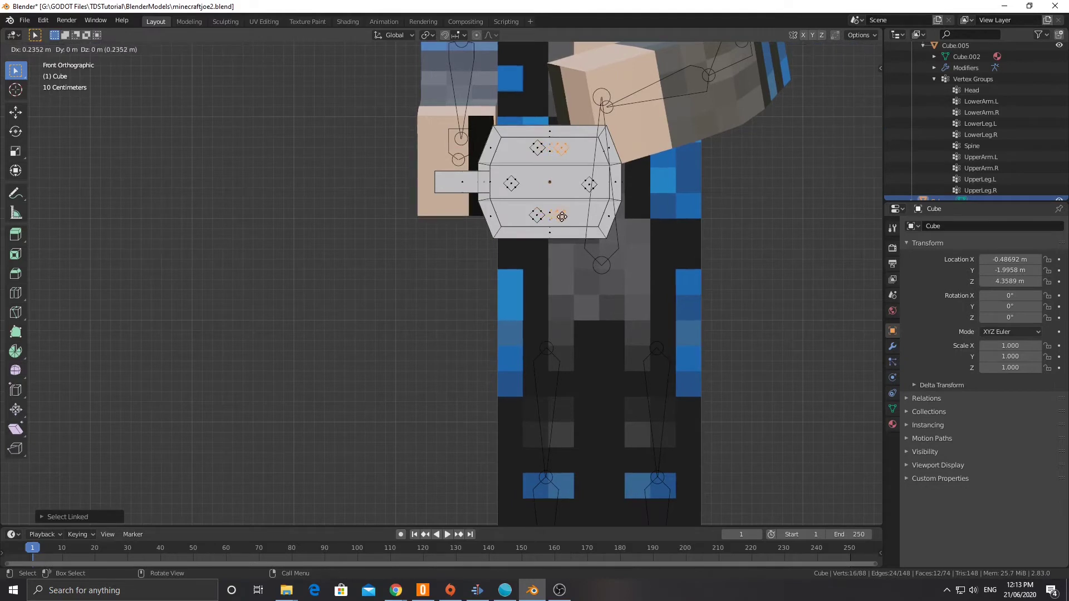
key(x)
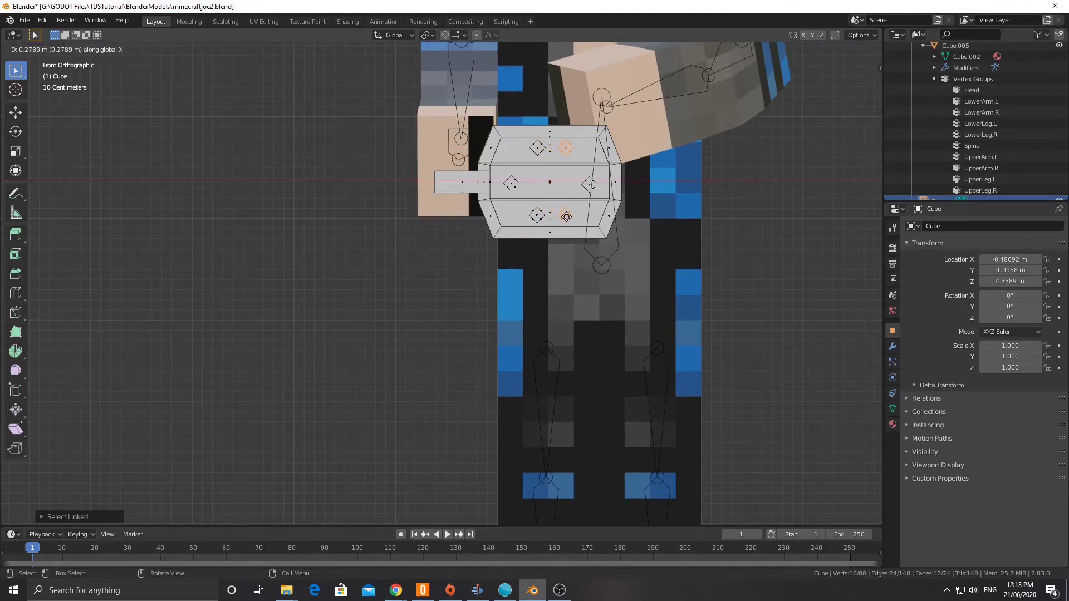
click(567, 216)
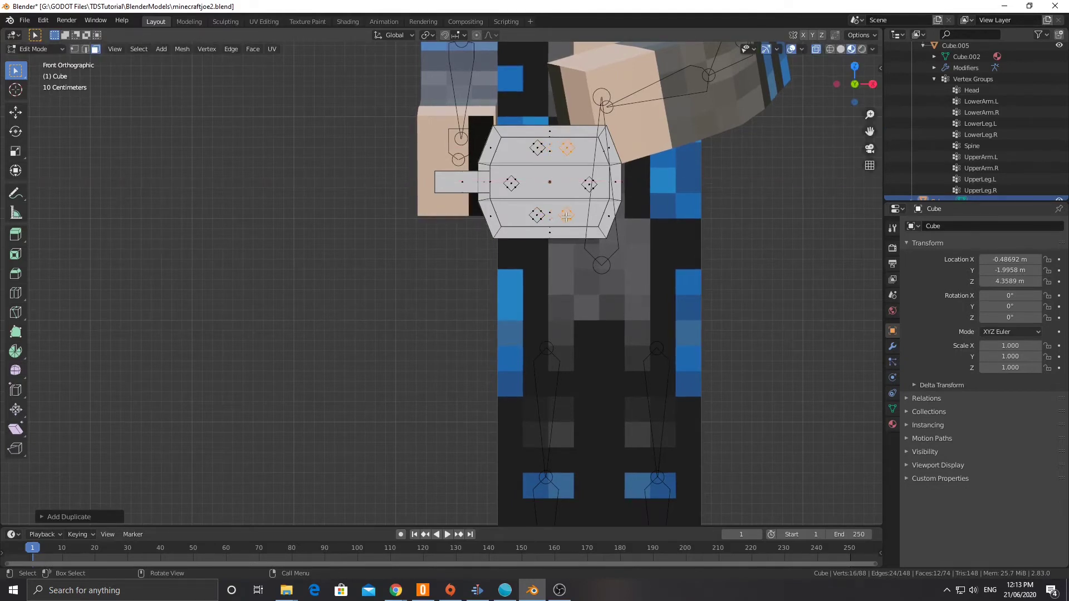
click(540, 217)
key(l)
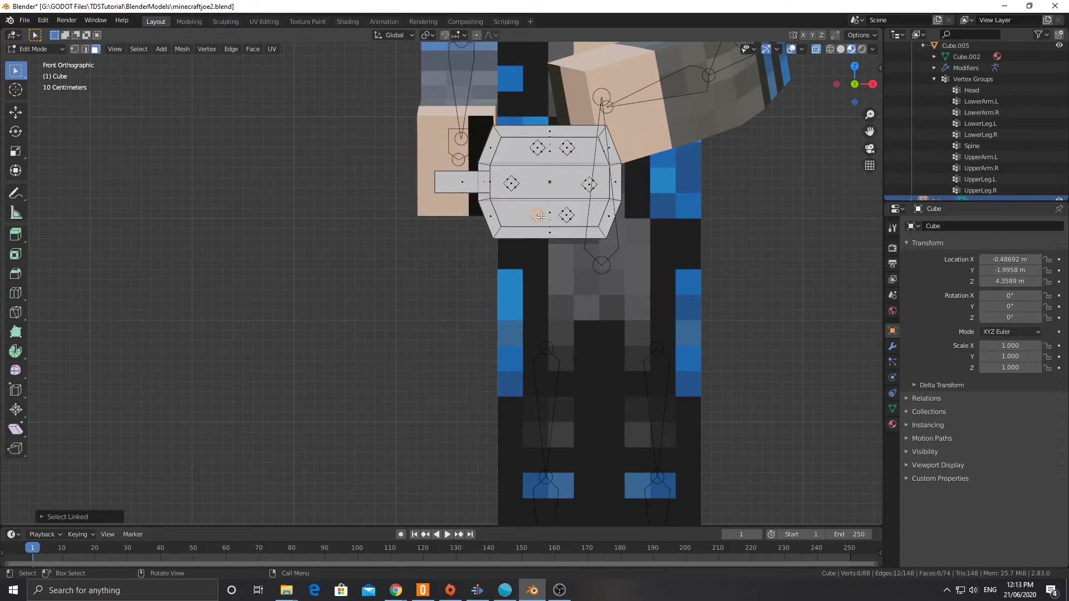
key(l)
key(g)
key(x)
click(536, 145)
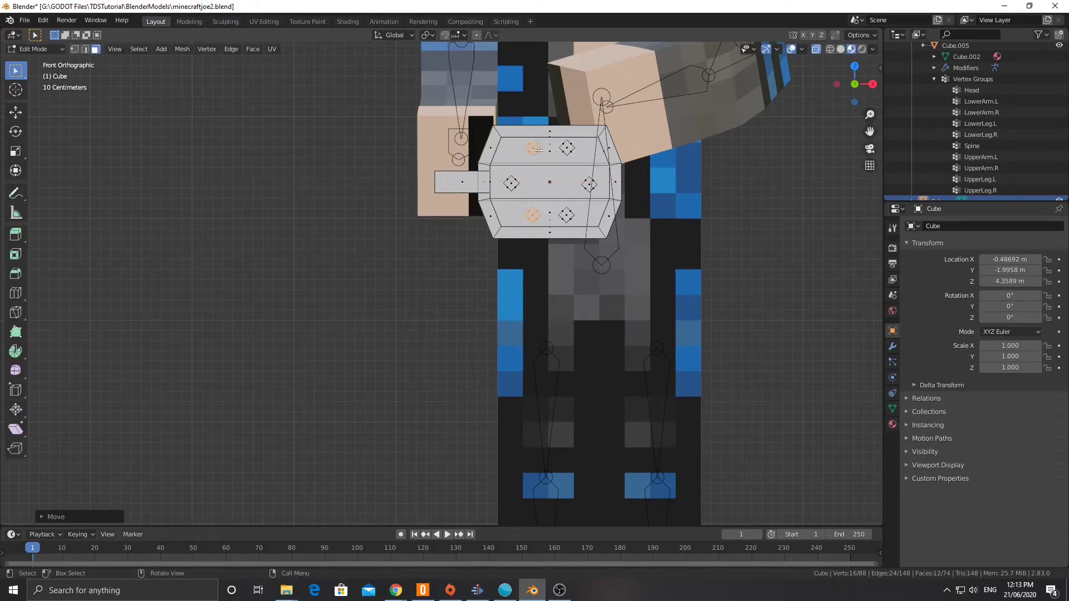
click(565, 148)
middle_drag(427, 131, 611, 169)
In solid view, extrude the diamond front faces about 2.578 m forward into long barrels.
key(alt+z)
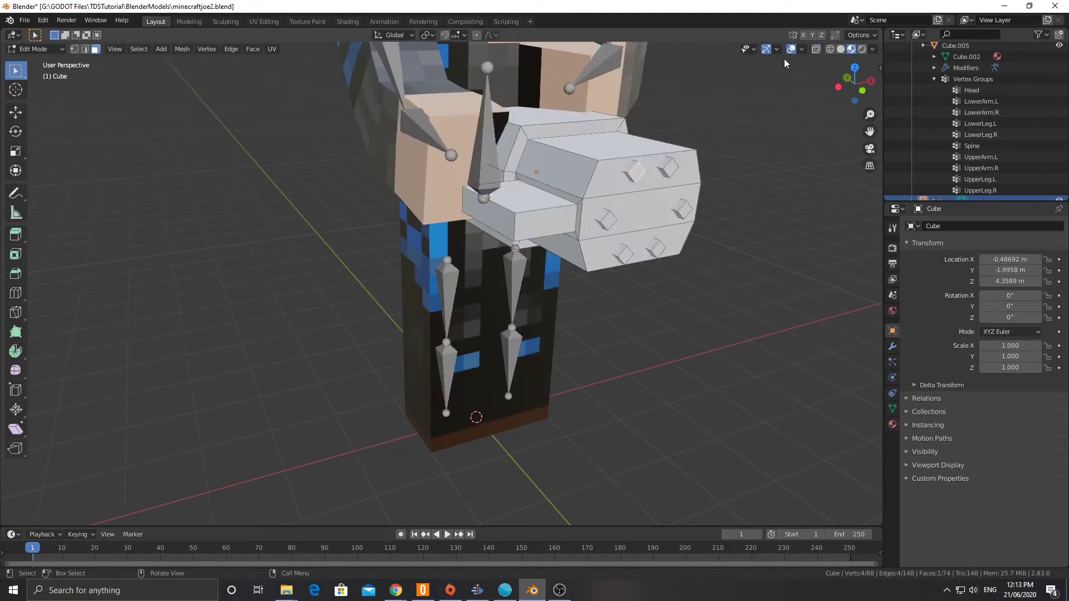
shift+click(670, 168)
shift+click(684, 210)
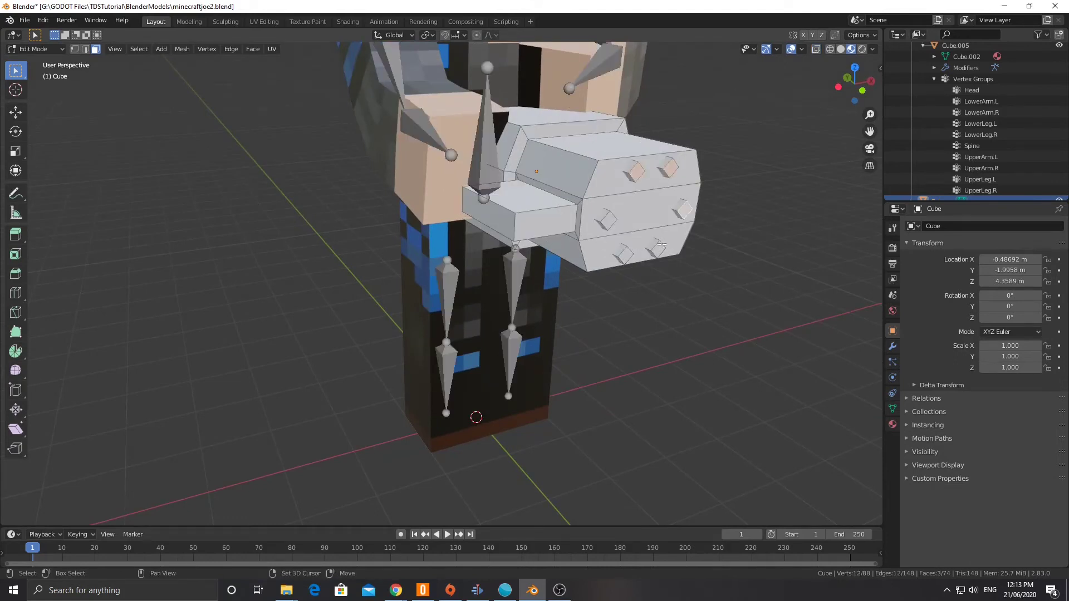
shift+click(658, 247)
middle_drag(605, 219, 601, 212)
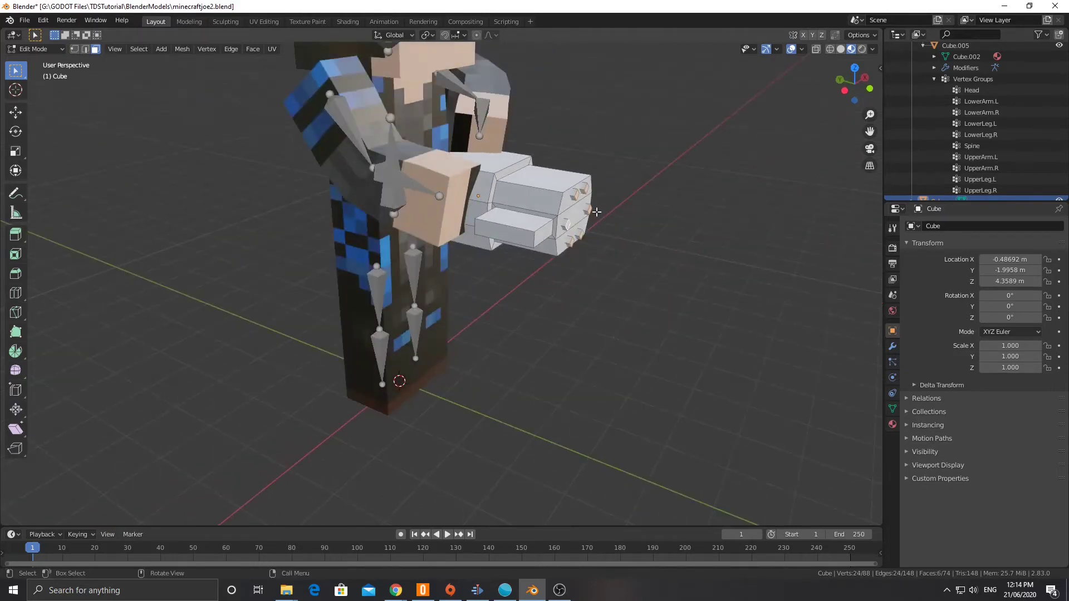
key(e)
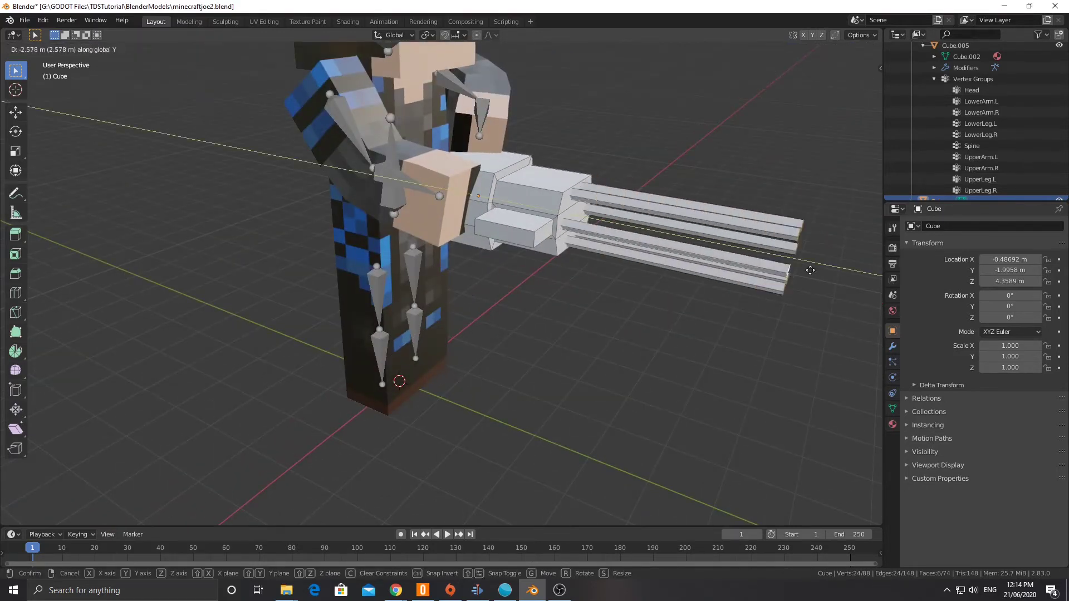
click(773, 263)
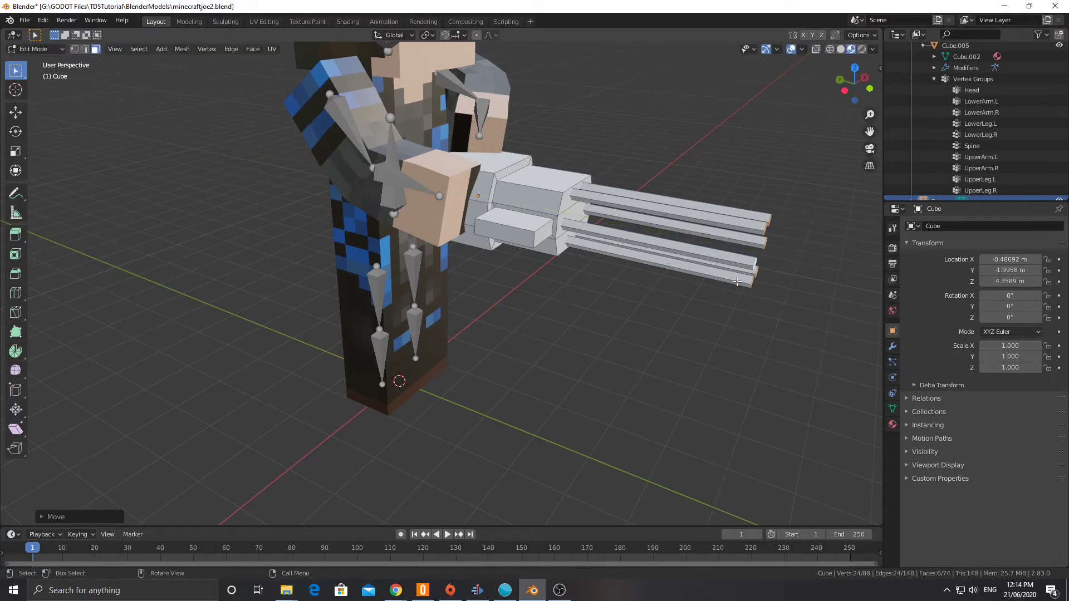
middle_drag(566, 215, 539, 202)
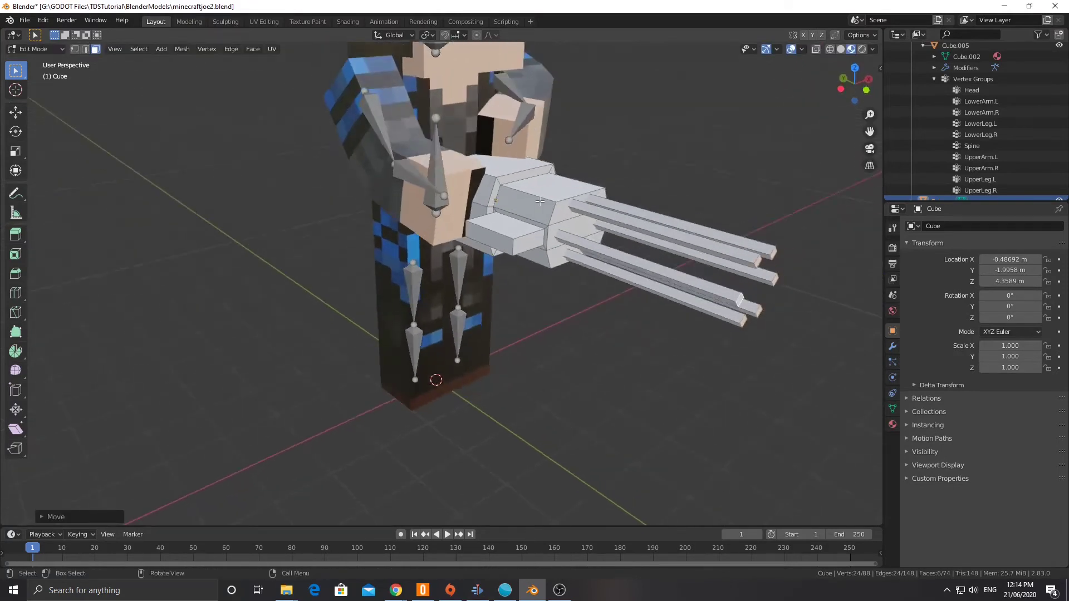
click(161, 49)
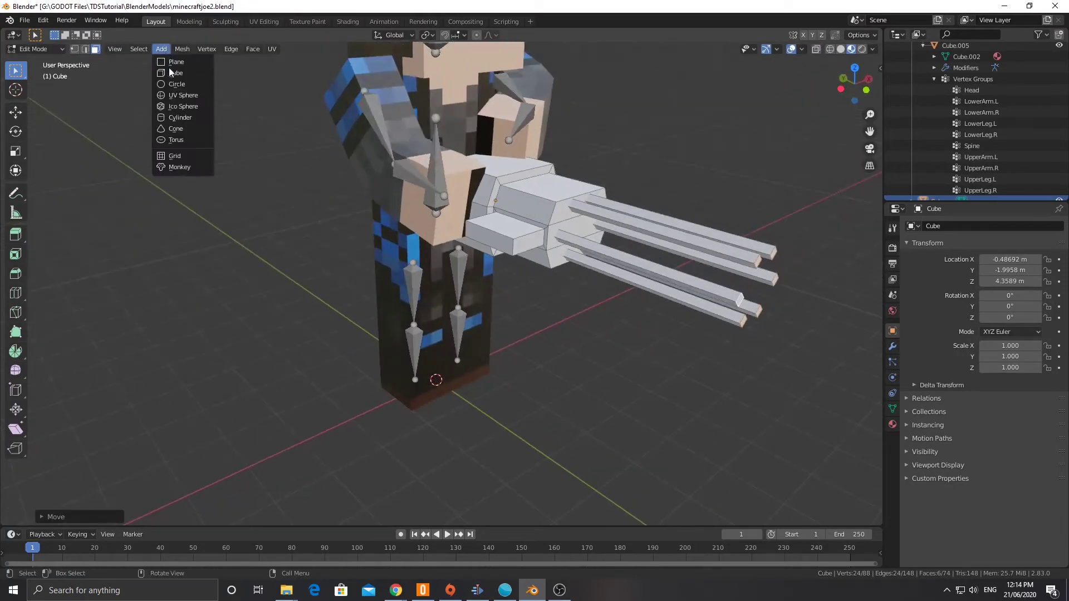
Add a 10-sided cylinder and rotate it 90° about X.
click(180, 118)
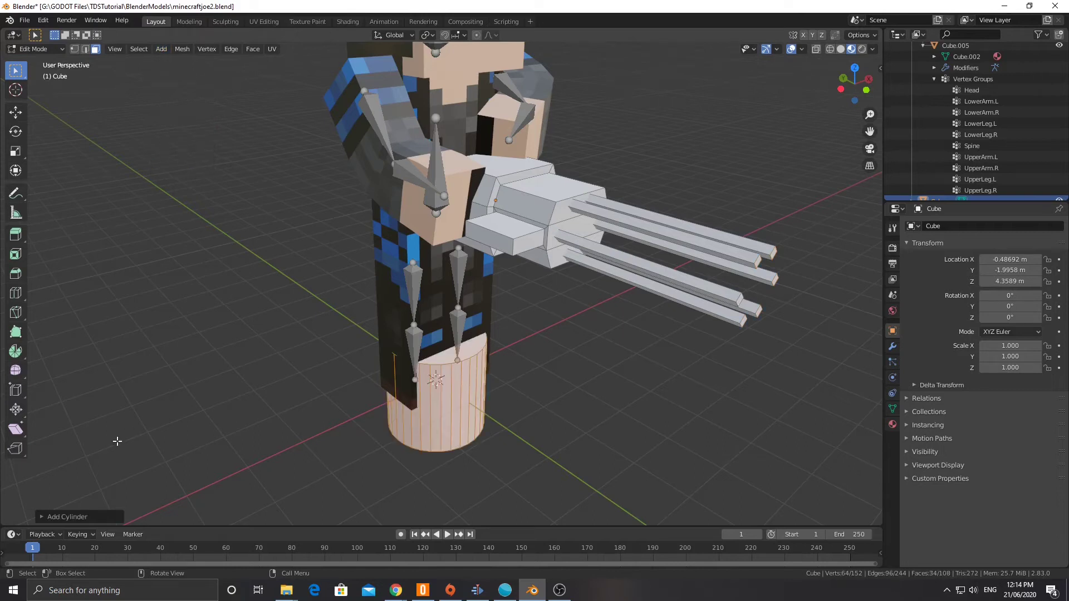
click(45, 518)
double_click(153, 383)
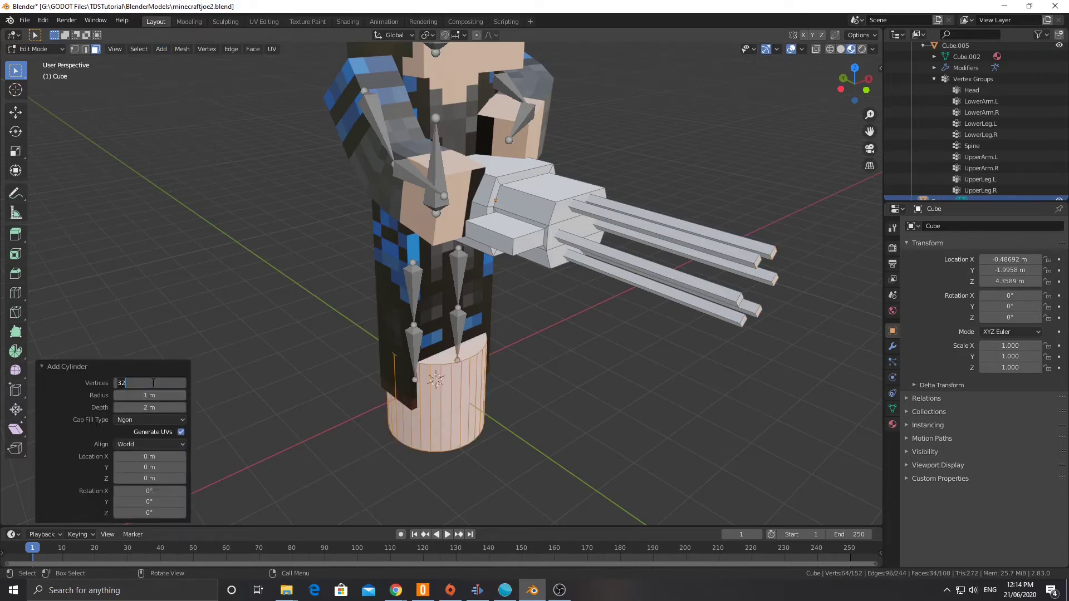
text(10)
key(Return)
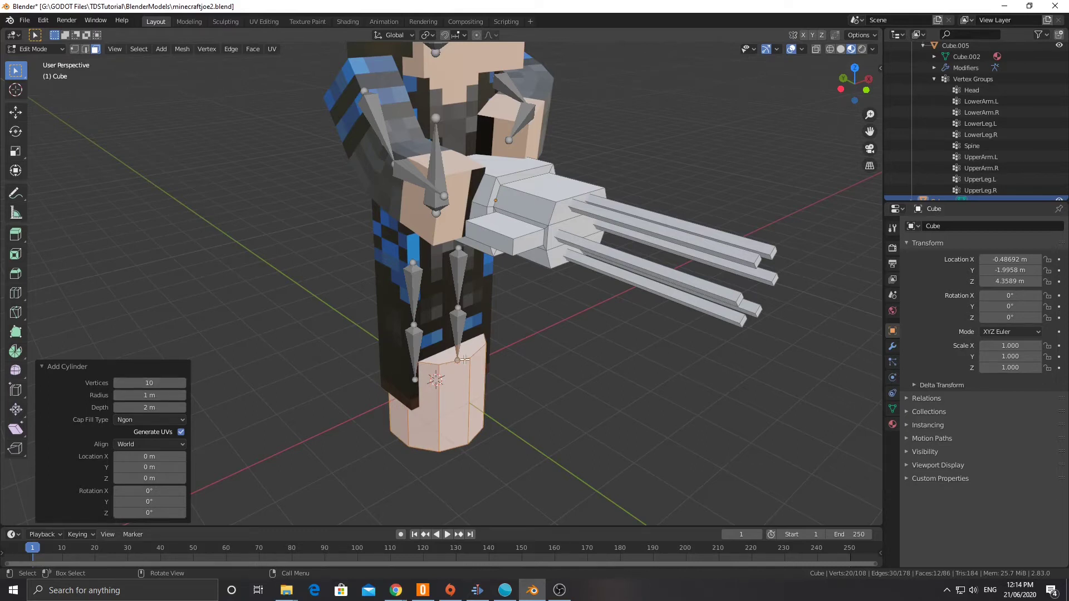
text(rx)
text(90)
key(Return)
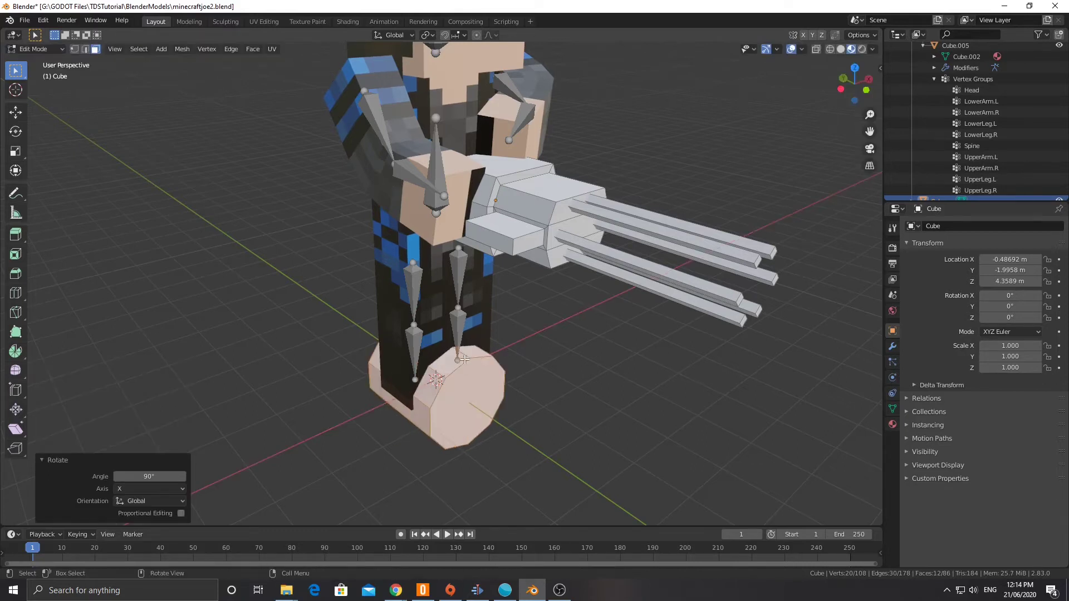
Raise the cylinder about 4 m and slide it along Y onto the barrels.
key(g)
key(z)
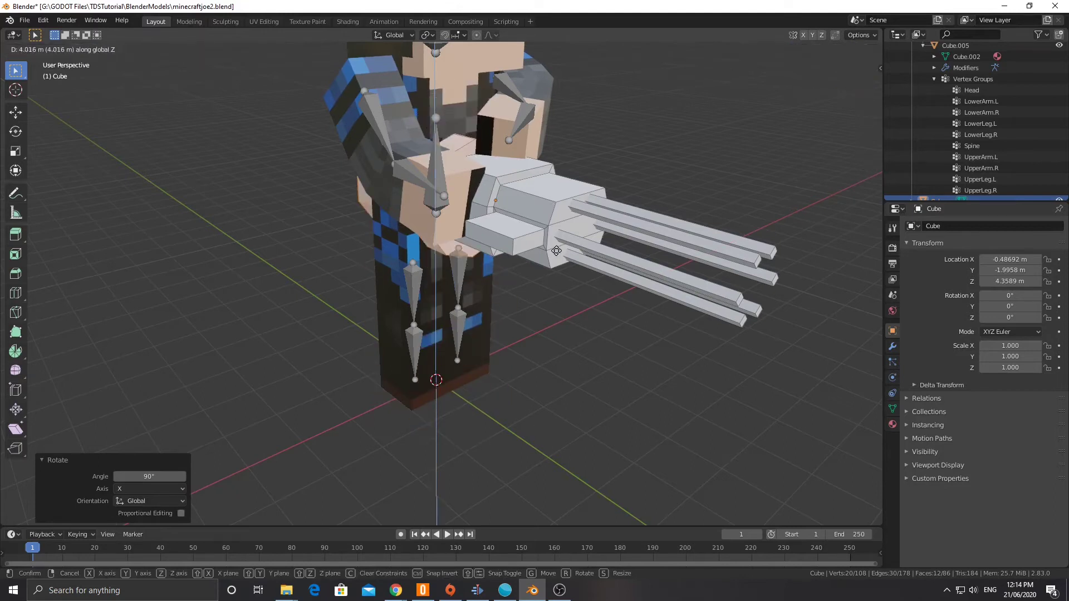
key(Return)
key(g)
key(y)
click(789, 321)
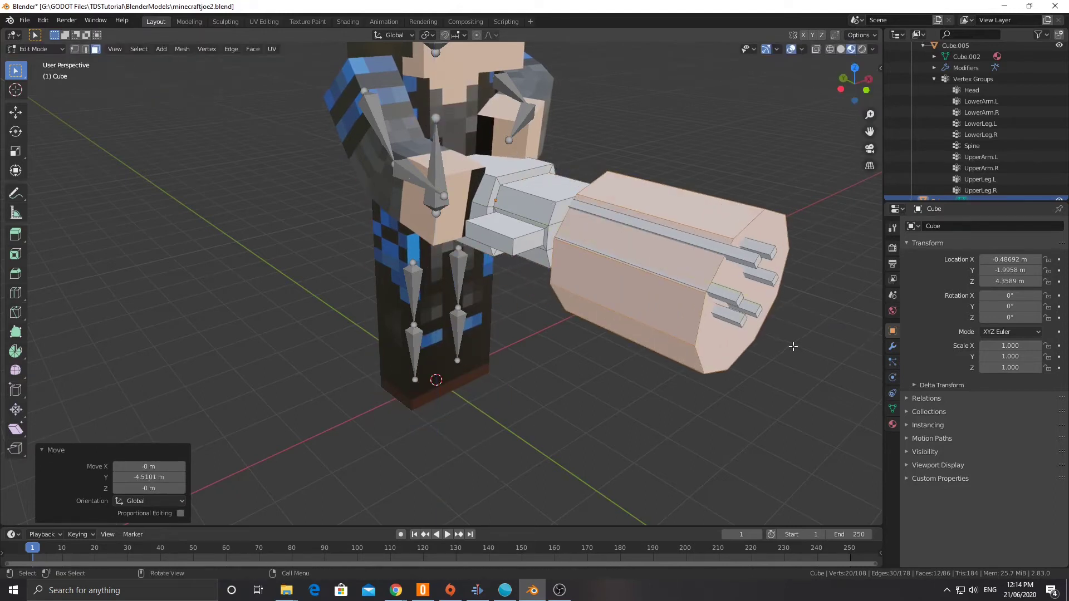
In front view, centre the cylinder on the gun and scale it to about half size.
key(KP_1)
key(g)
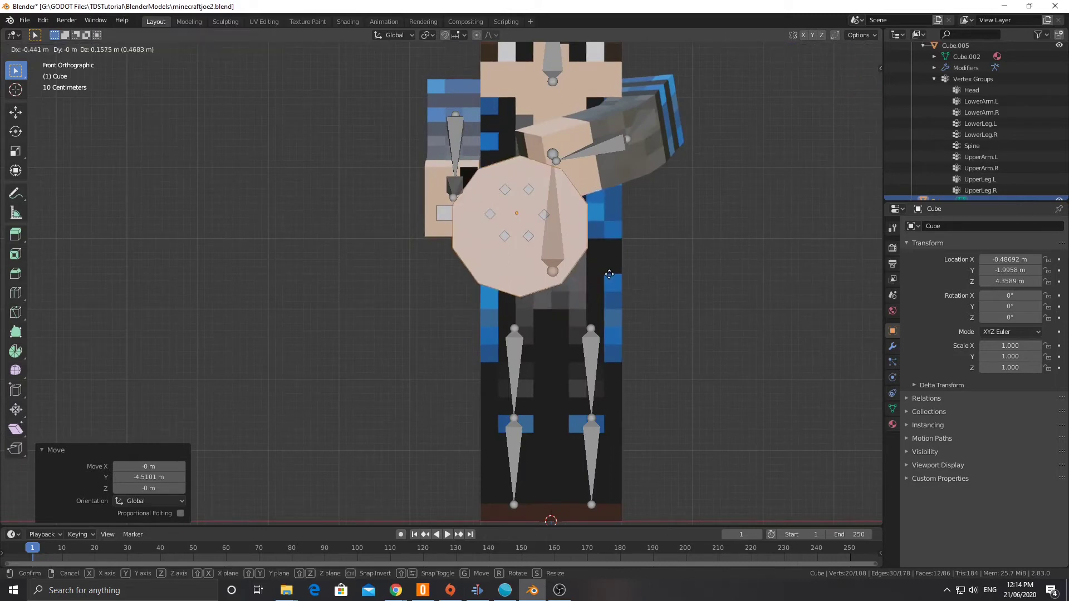
click(607, 259)
key(s)
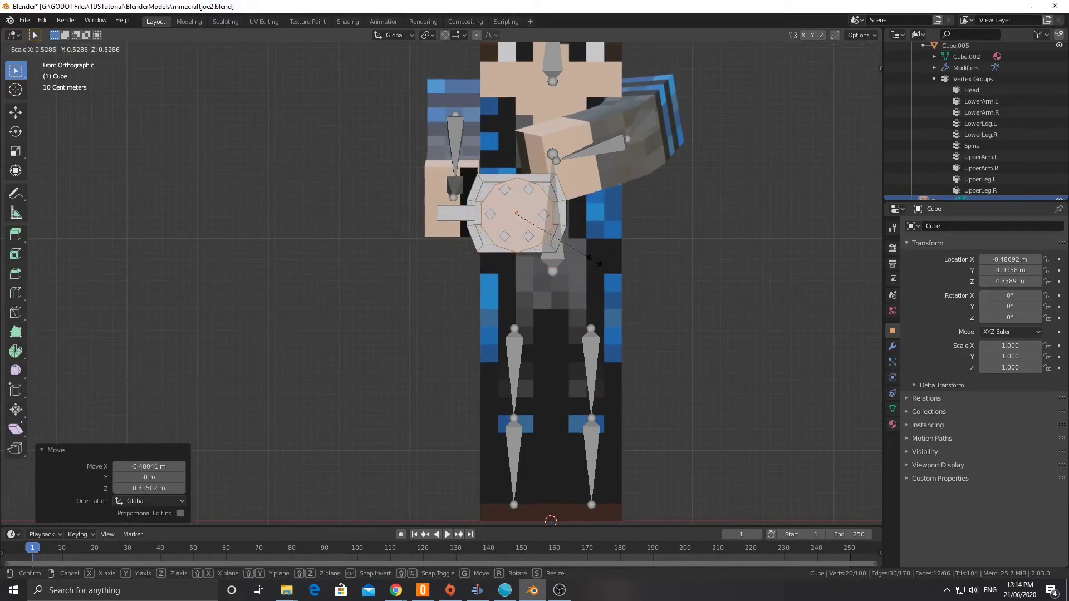
click(591, 259)
scroll(566, 191, up, 5)
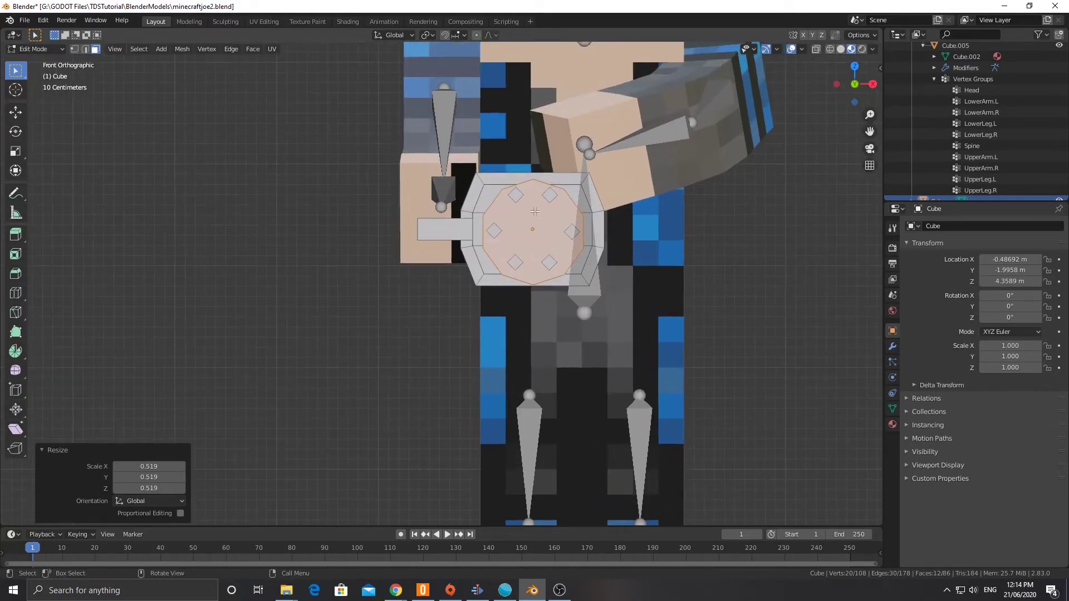
shift+middle_drag(567, 191, 540, 205)
key(g)
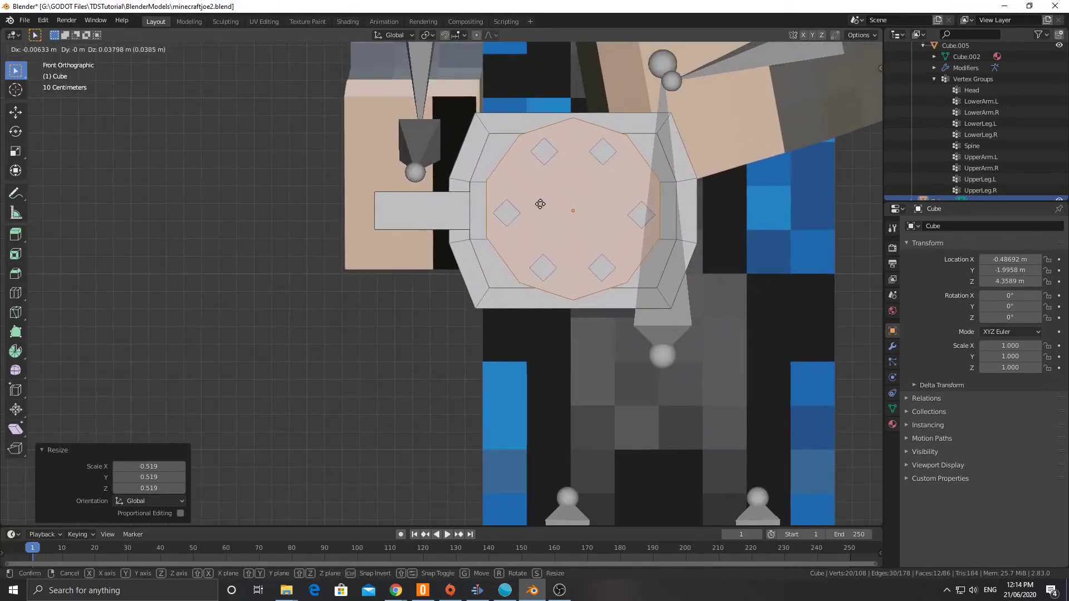
click(540, 206)
scroll(522, 203, down, 4)
middle_drag(522, 203, 606, 283)
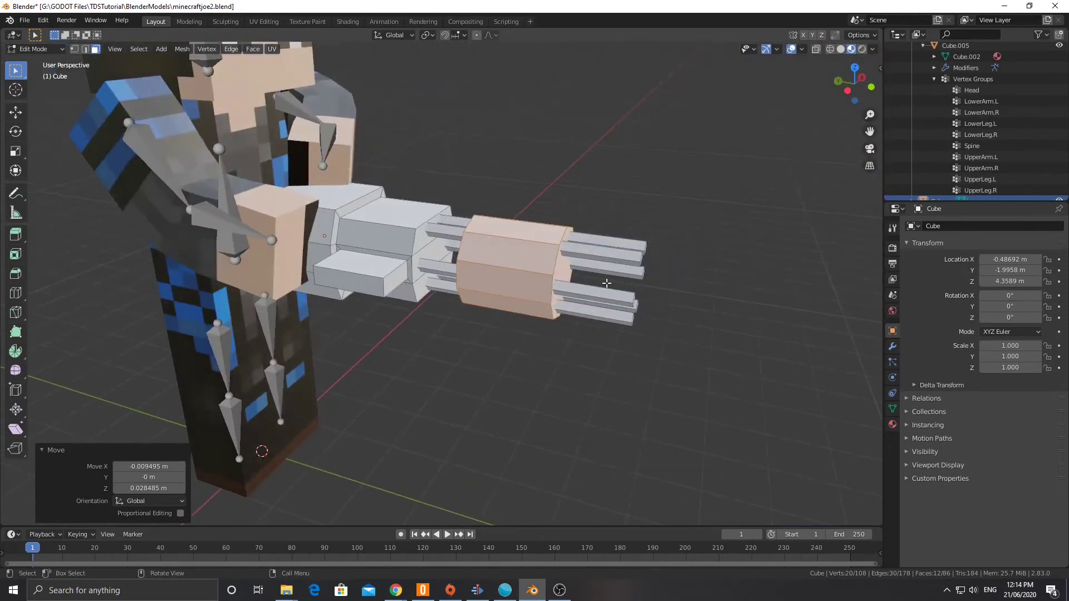
Flatten the cylinder along Y into a thin ring and duplicate it twice along the barrels.
key(s)
key(x)
key(y)
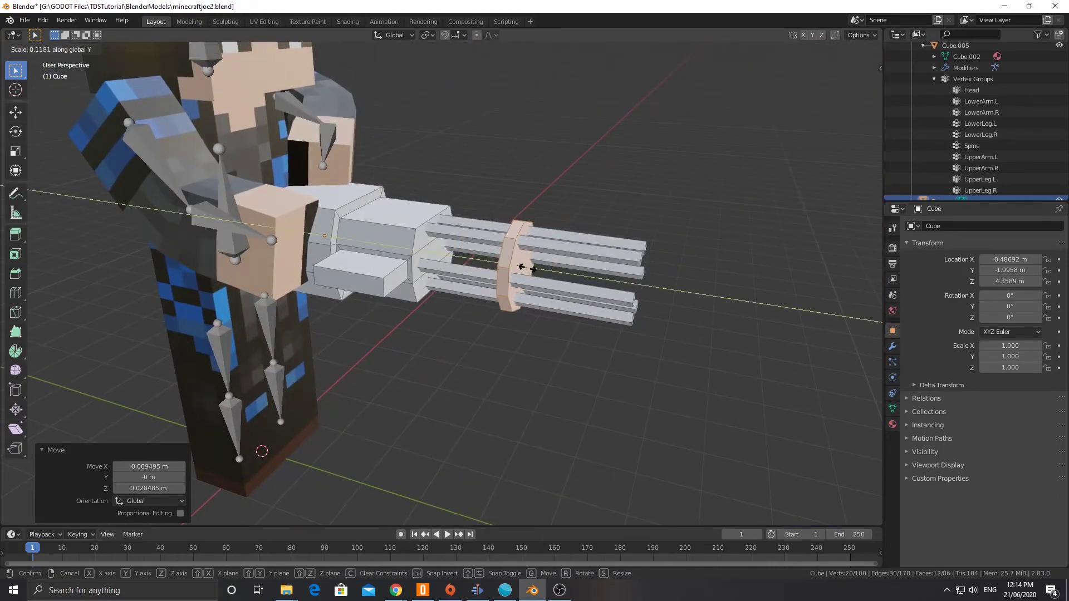
click(523, 268)
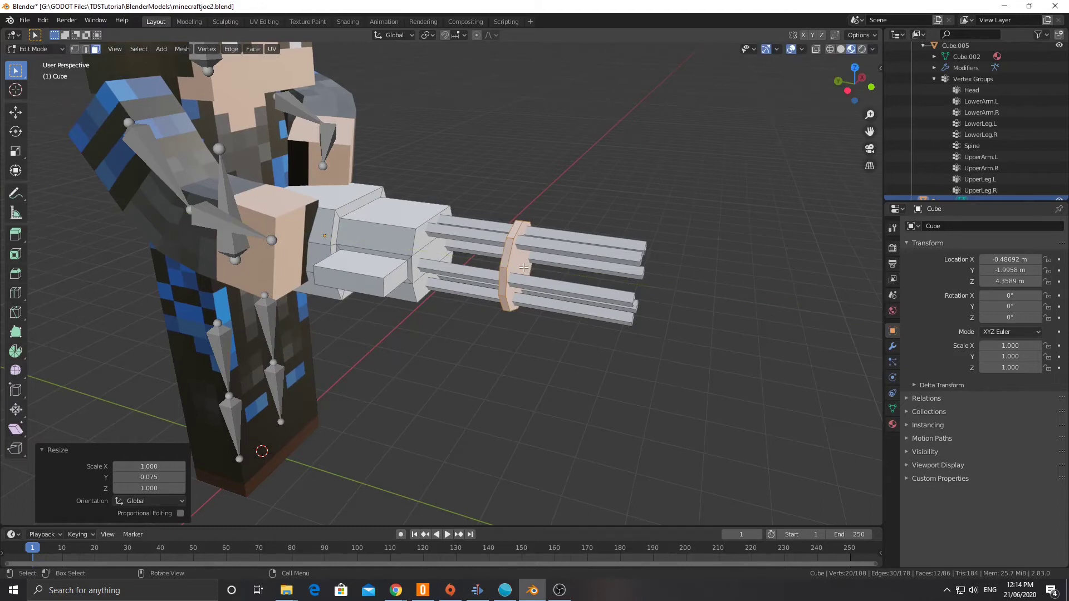
key(shift+d)
key(y)
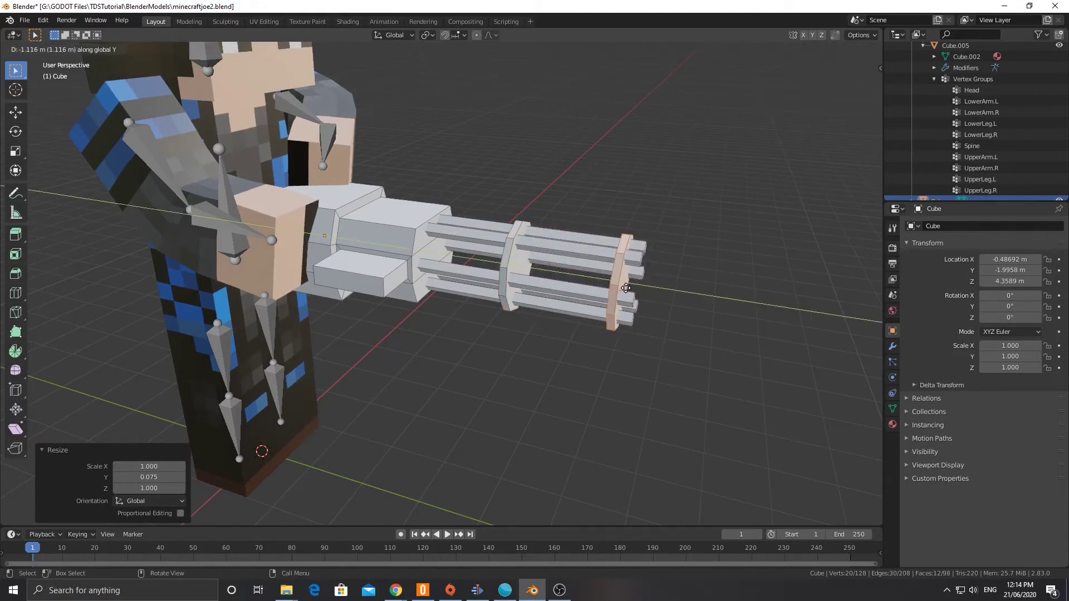
click(625, 288)
key(shift+d)
key(y)
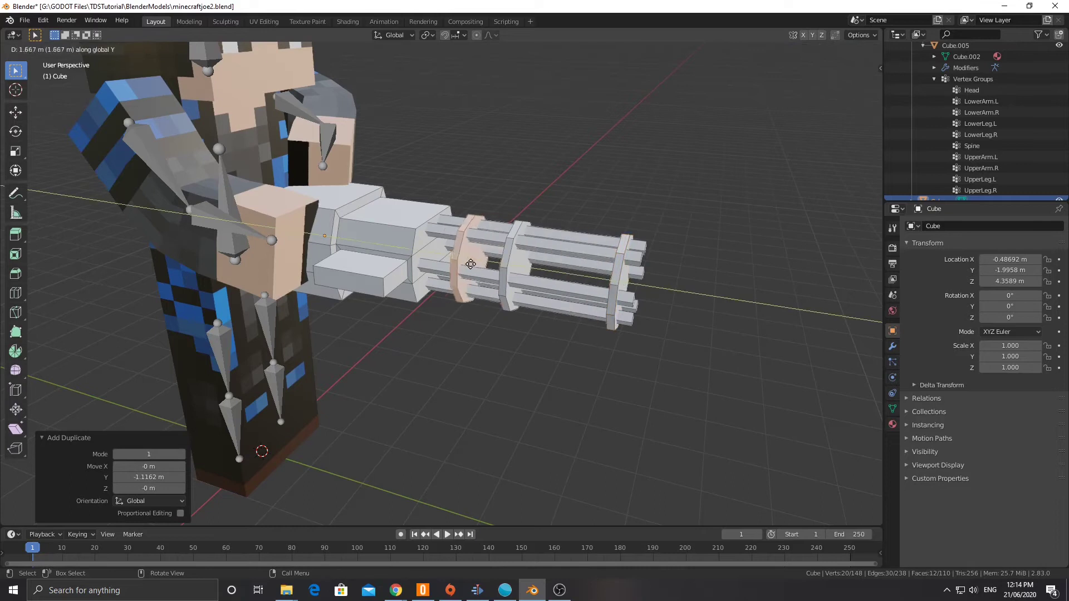
click(457, 262)
middle_drag(504, 115, 422, 190)
Switch to Object Mode and back into Edit Mode on the gun mesh.
key(Tab)
scroll(422, 189, up, 5)
key(Tab)
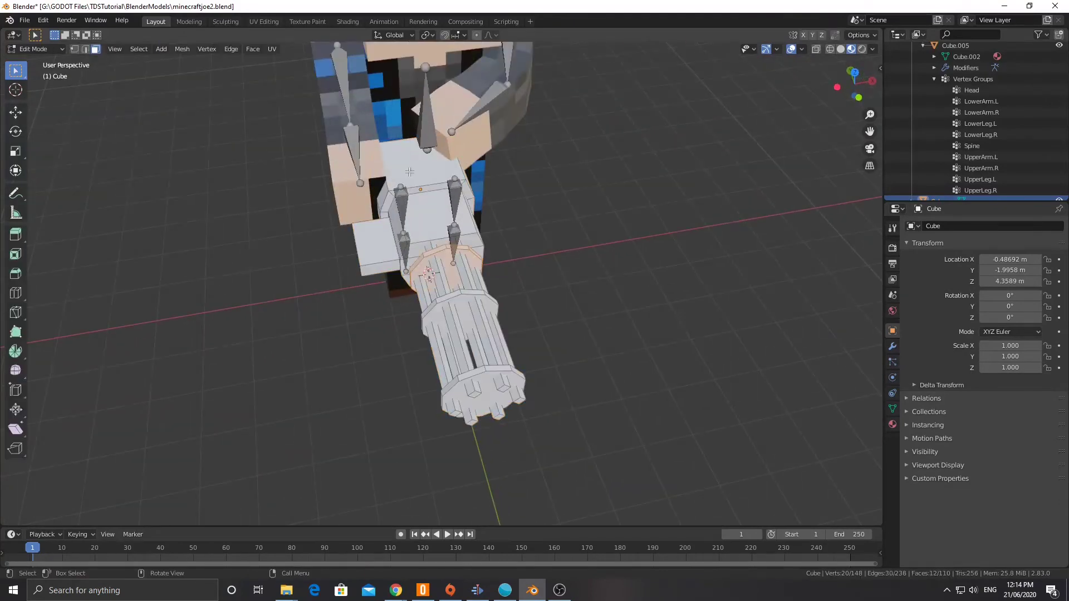
Add a cube to the gun mesh, raise it, shift it along Y and scale it to 0.134.
click(161, 49)
click(178, 71)
key(g)
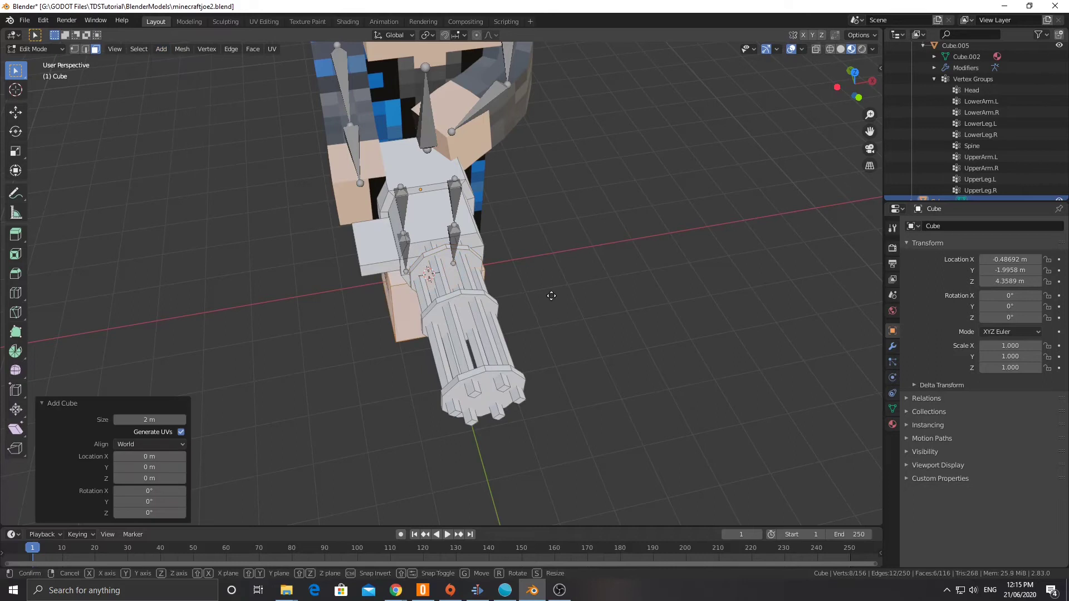
key(z)
click(540, 124)
middle_drag(540, 124, 433, 168)
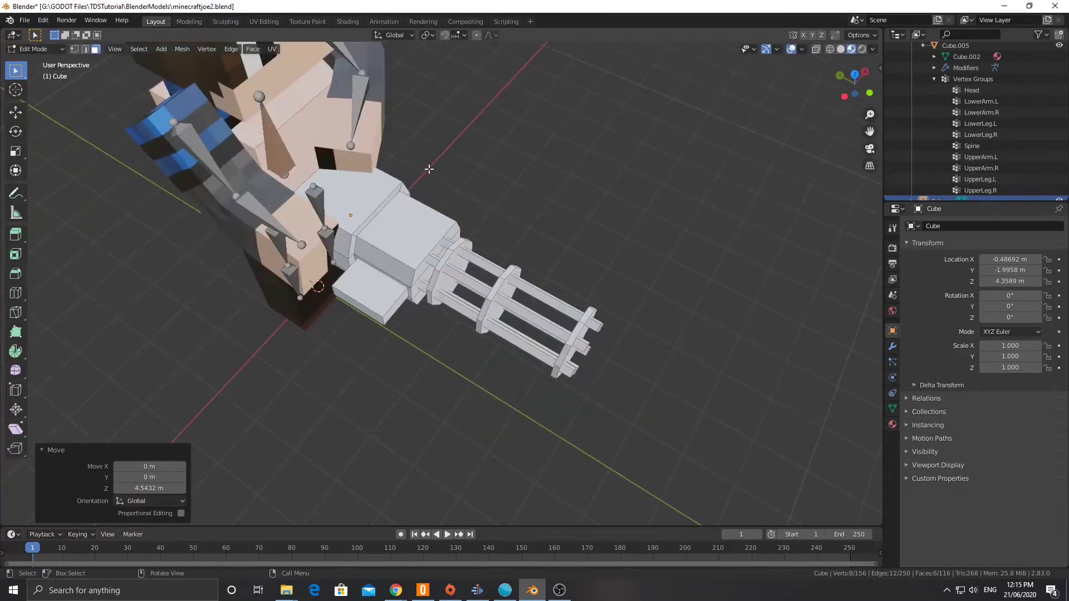
key(g)
key(y)
click(594, 231)
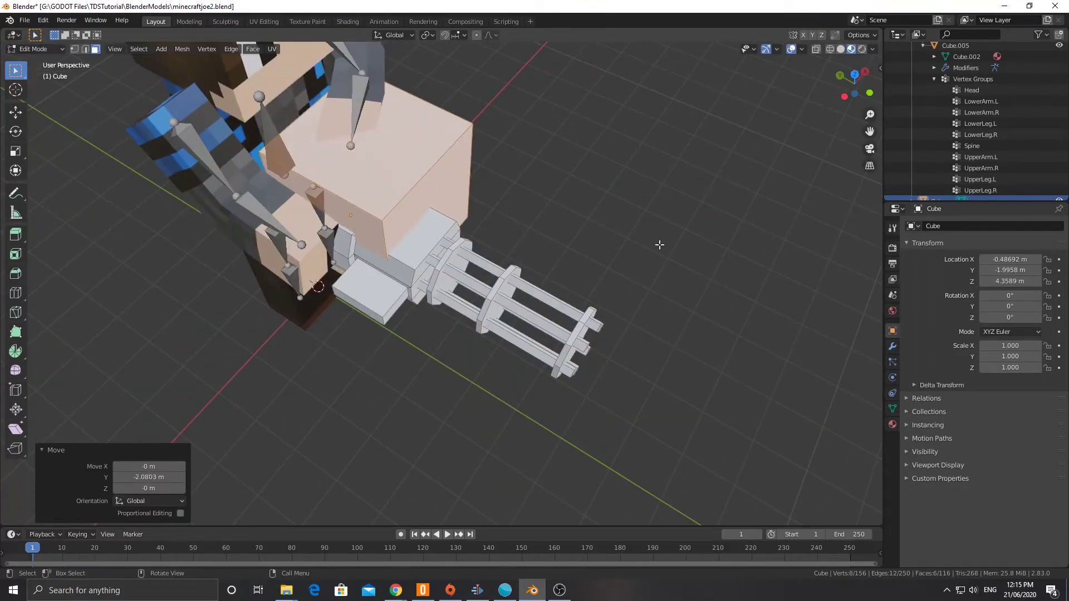
key(s)
click(413, 196)
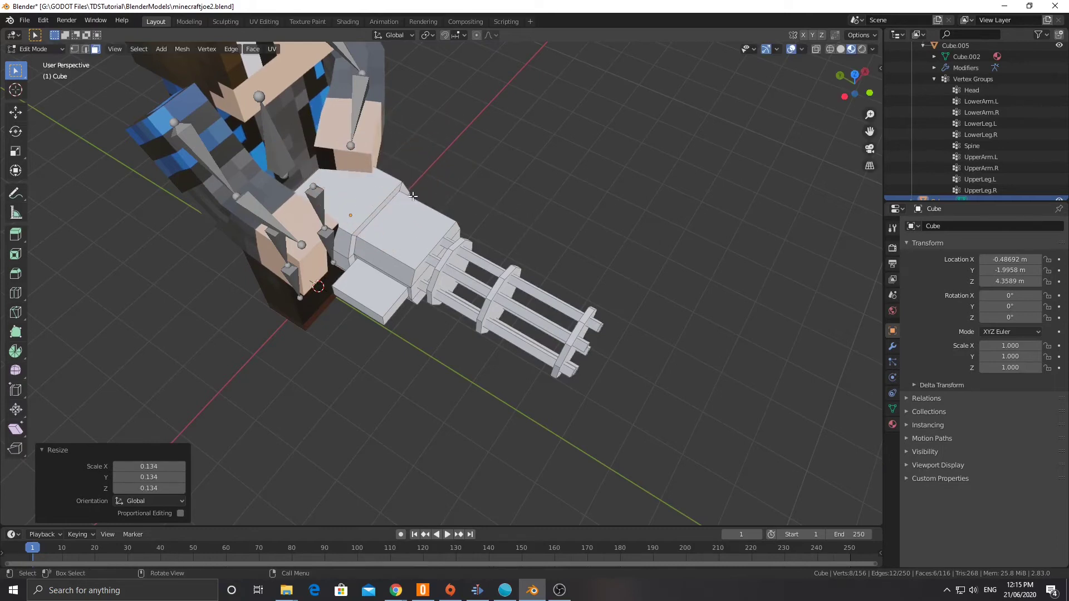
Turn on X-ray and lift the small cube 0.4794 m vertically.
click(814, 50)
middle_drag(491, 194, 544, 197)
key(g)
key(z)
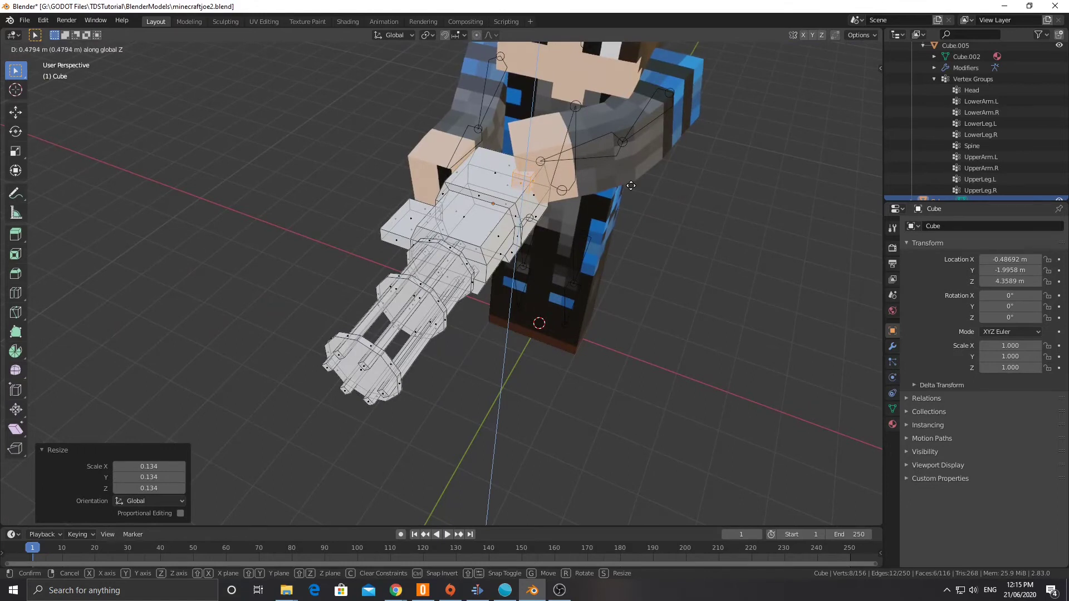
click(631, 186)
key(s)
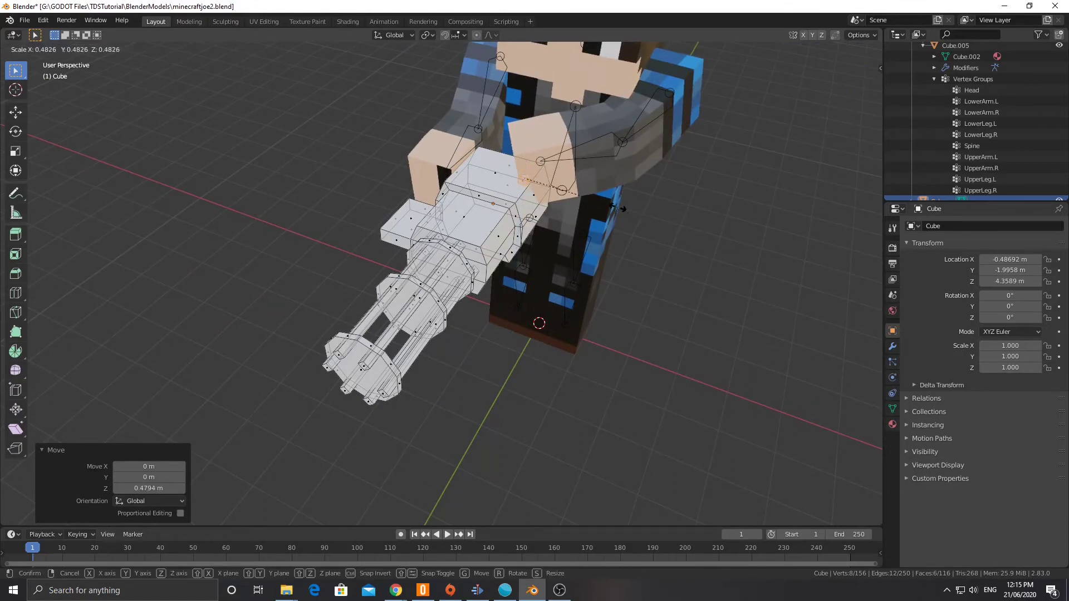
key(Escape)
Nudge the small cube down, along Y and along X, then select its top face.
key(g)
key(z)
click(633, 215)
key(g)
key(y)
click(627, 214)
key(g)
key(x)
click(518, 191)
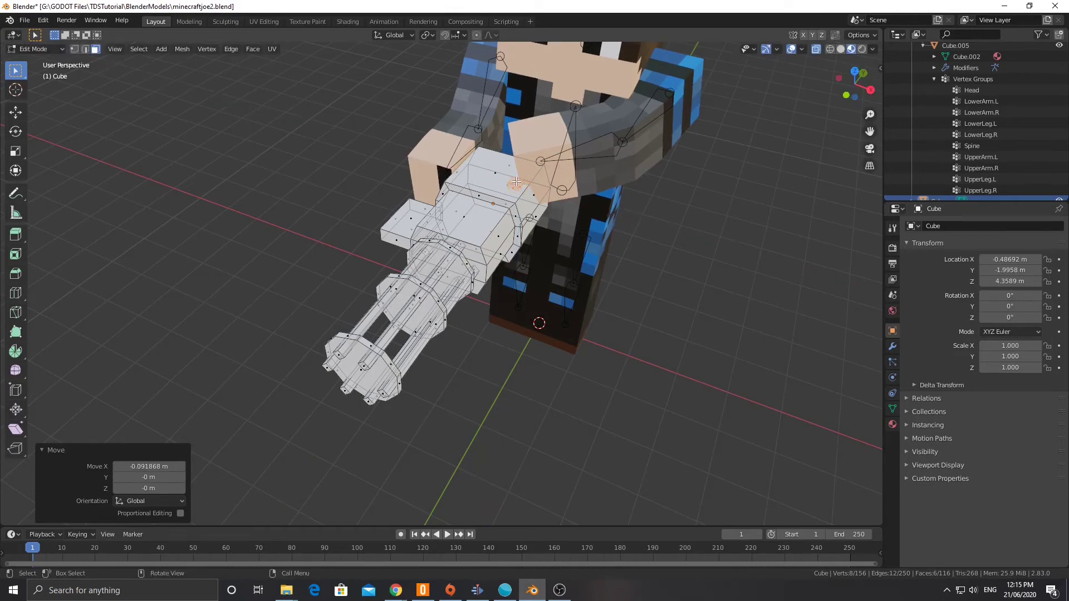
key(g)
key(Escape)
click(523, 173)
Raise the cube's top face 0.34364 m and add a loop cut around the block.
scroll(521, 174, up, 4)
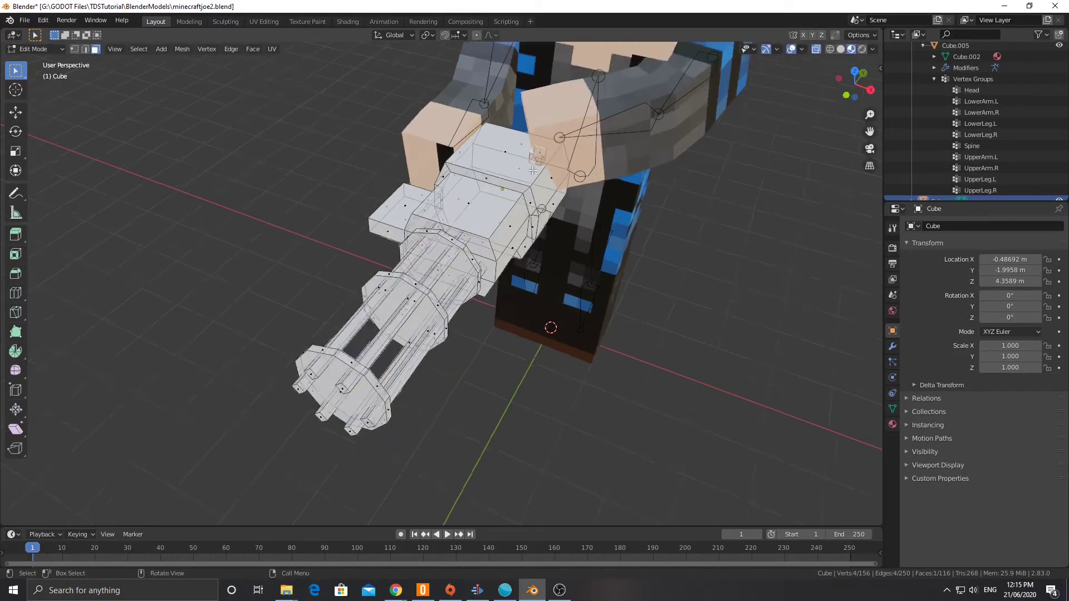
key(g)
key(z)
click(464, 234)
key(ctrl+r)
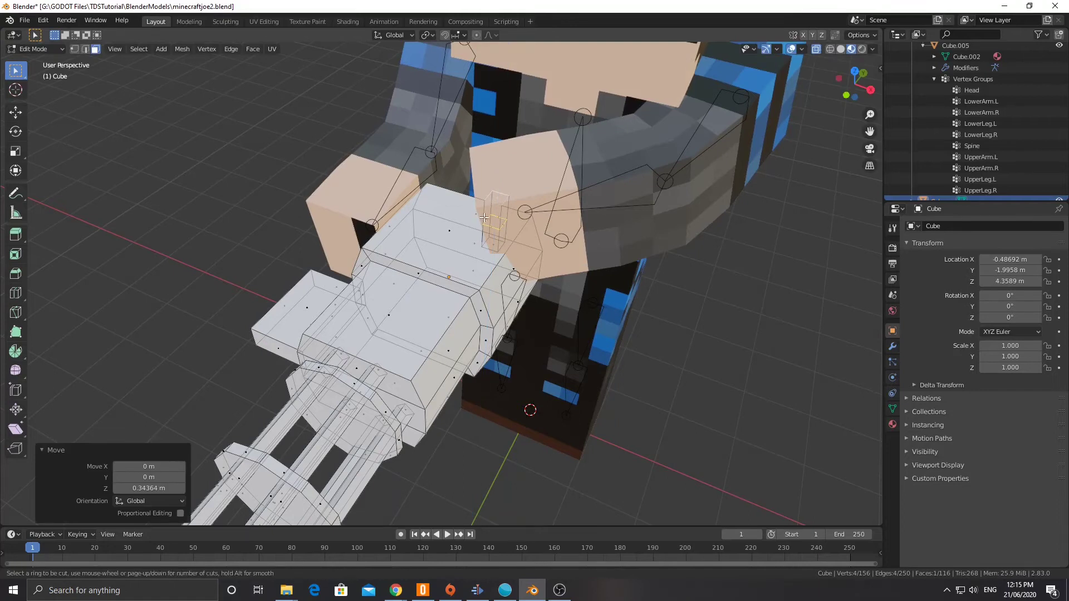
click(484, 218)
click(488, 218)
middle_drag(487, 219, 551, 201)
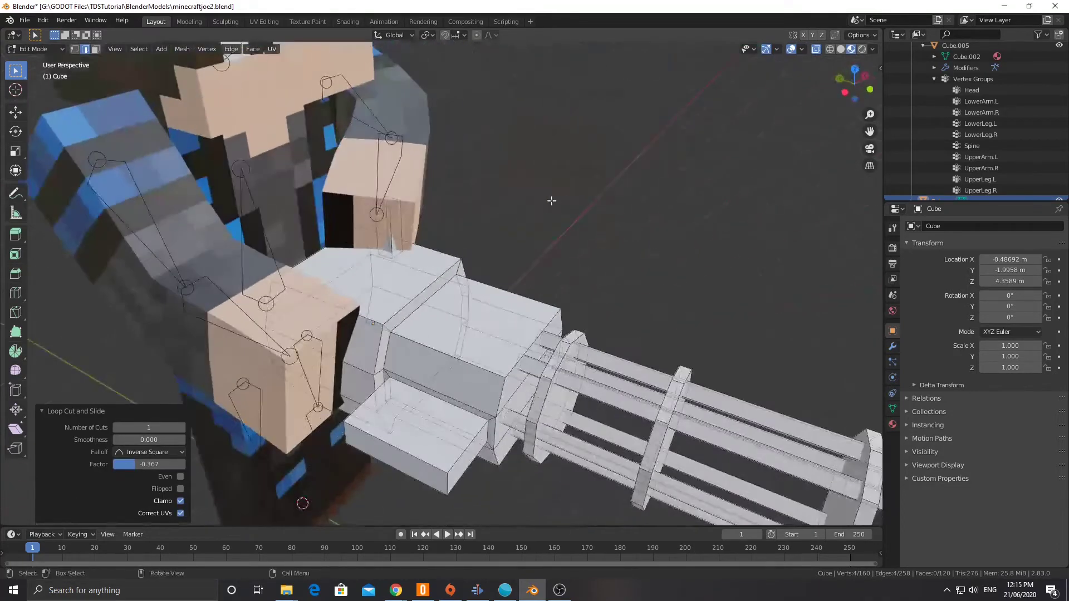
Extrude a new block from the cube and cut another loop across it.
click(380, 213)
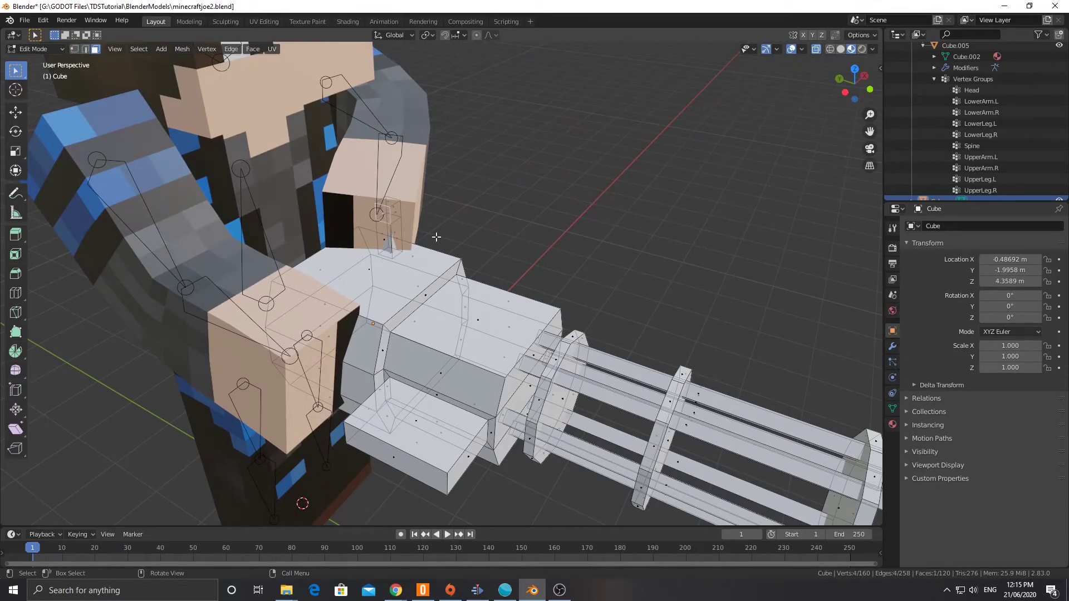
key(e)
click(359, 268)
middle_drag(359, 267, 415, 260)
key(ctrl+r)
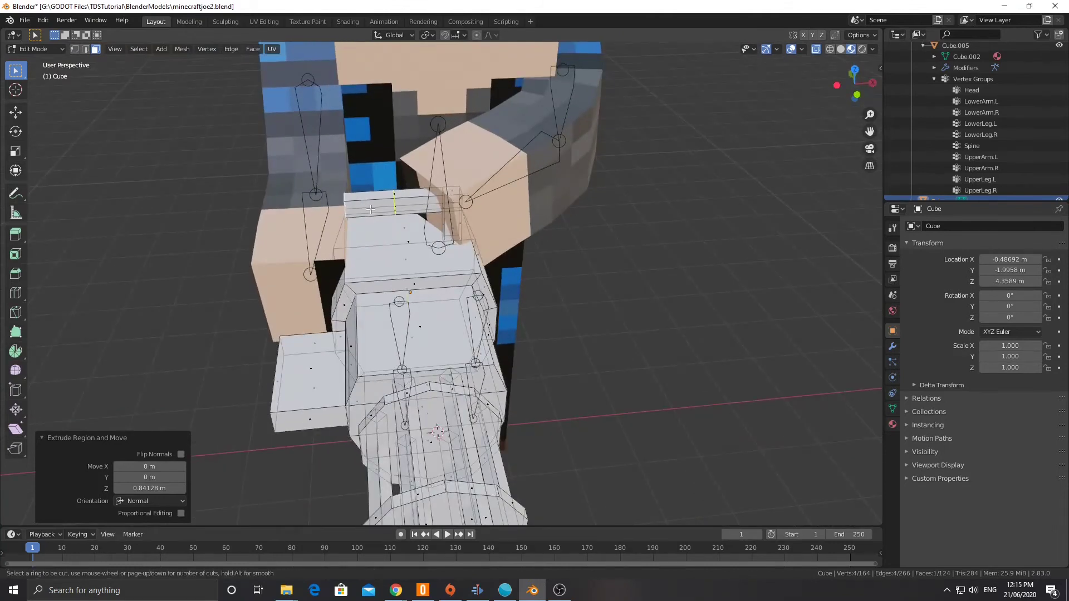
click(364, 203)
click(342, 202)
middle_drag(378, 239, 445, 154)
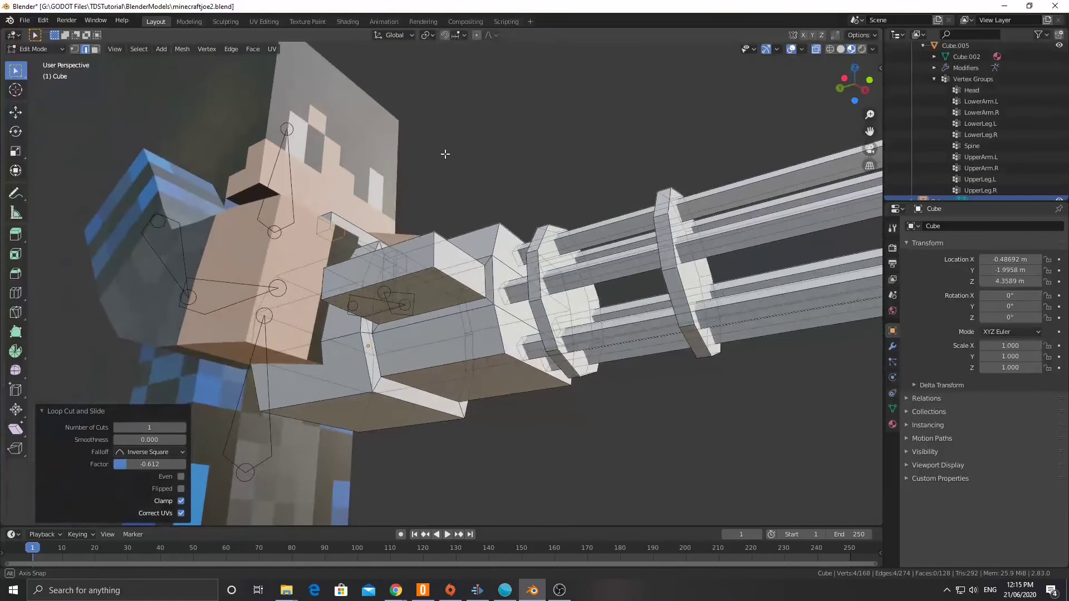
Extrude a face outward, bevel an edge of the extrusion, and return to Object Mode.
click(329, 235)
middle_drag(329, 235, 354, 271)
key(e)
click(345, 294)
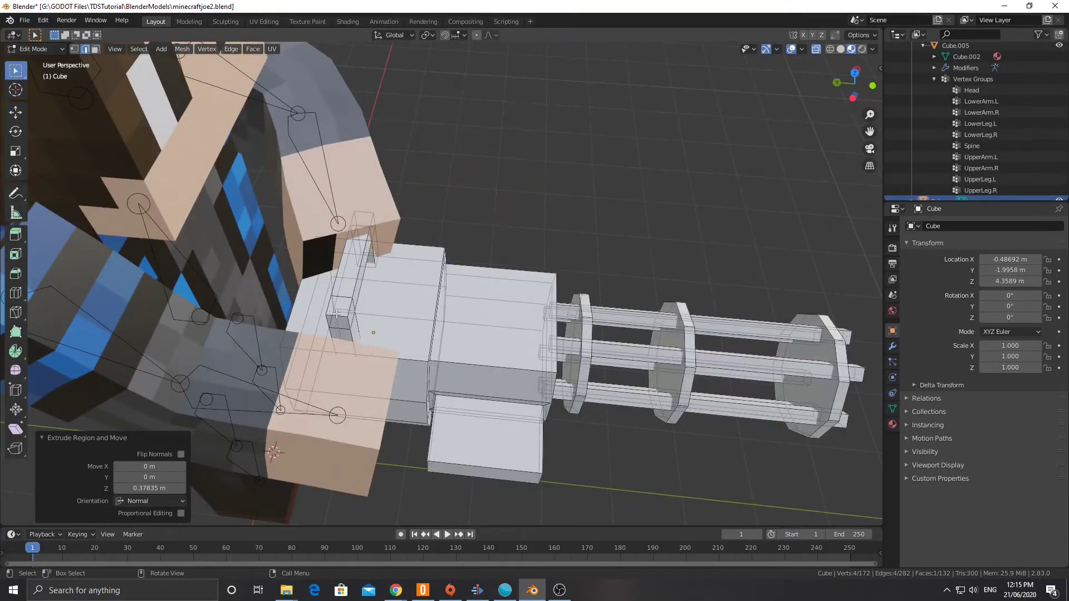
click(372, 212)
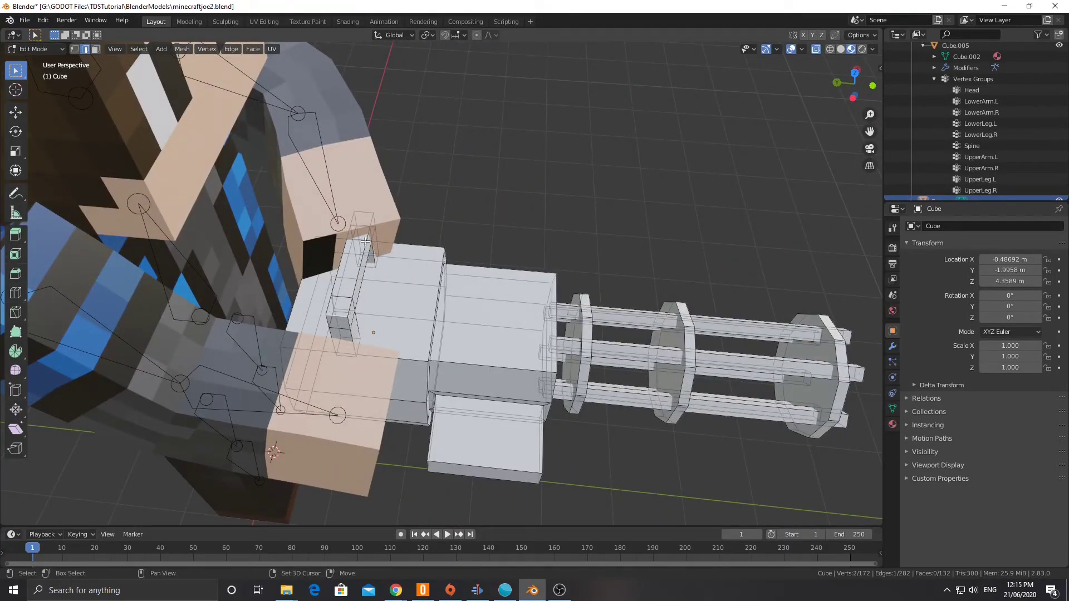
key(ctrl+b)
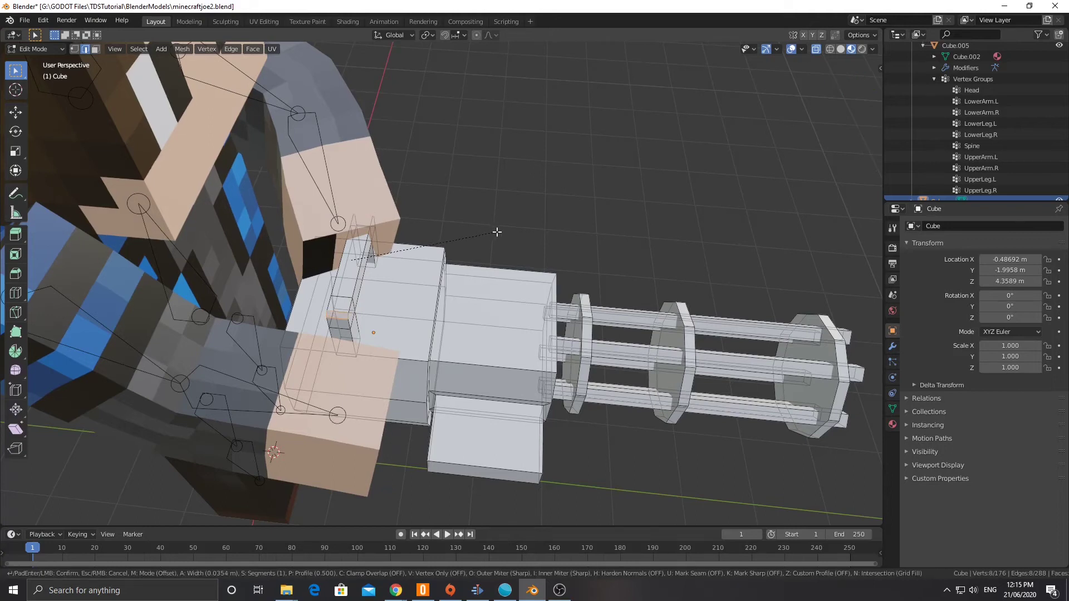
click(502, 233)
middle_drag(502, 232, 403, 278)
key(Tab)
Create a new material for the gun named ChainGunMaterial.
middle_drag(473, 326, 515, 313)
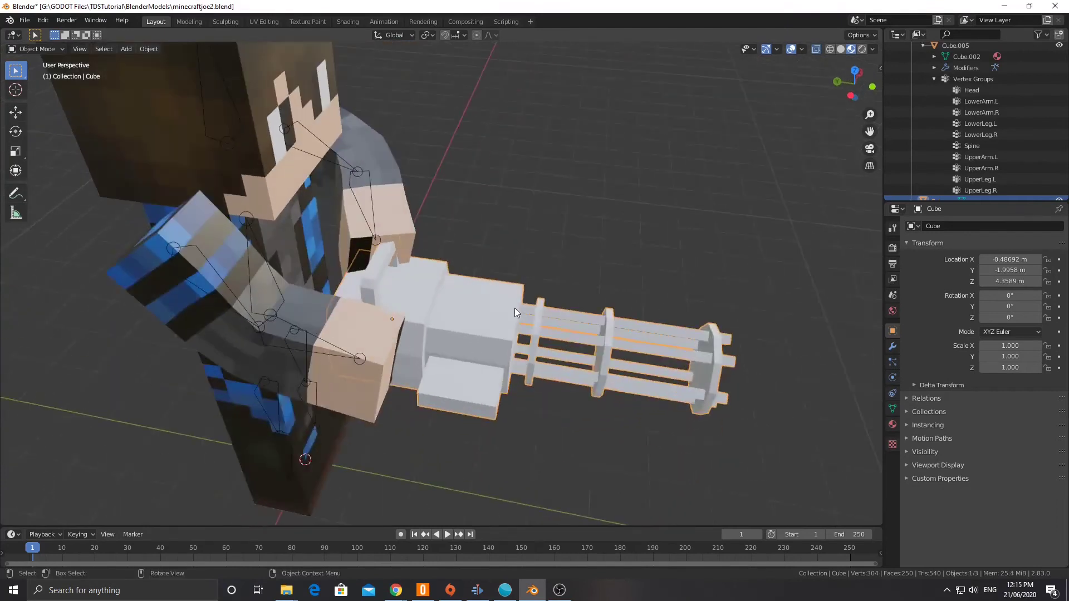
click(892, 425)
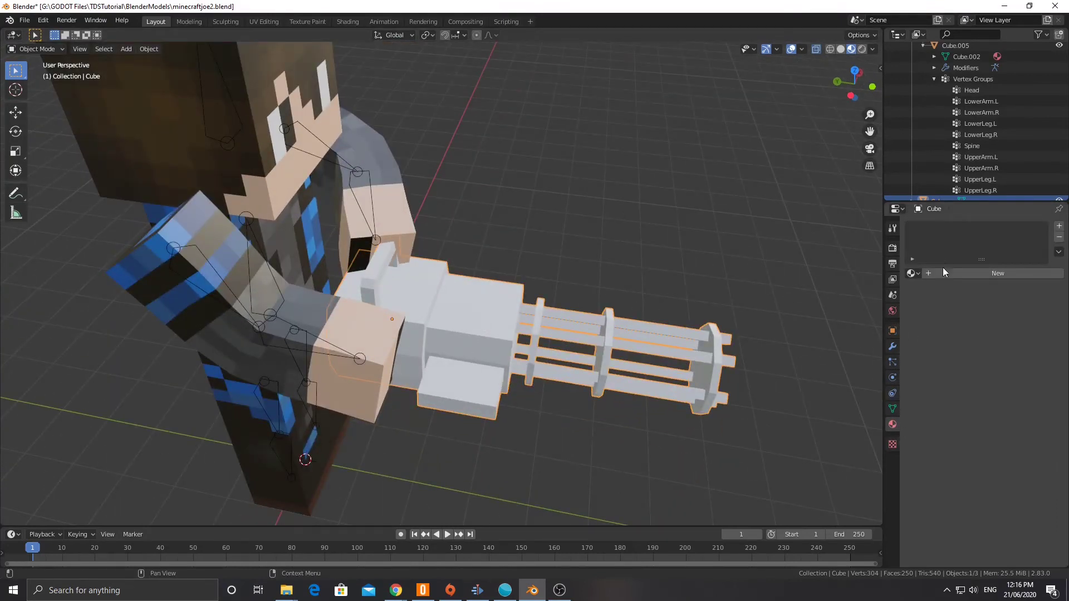
click(947, 275)
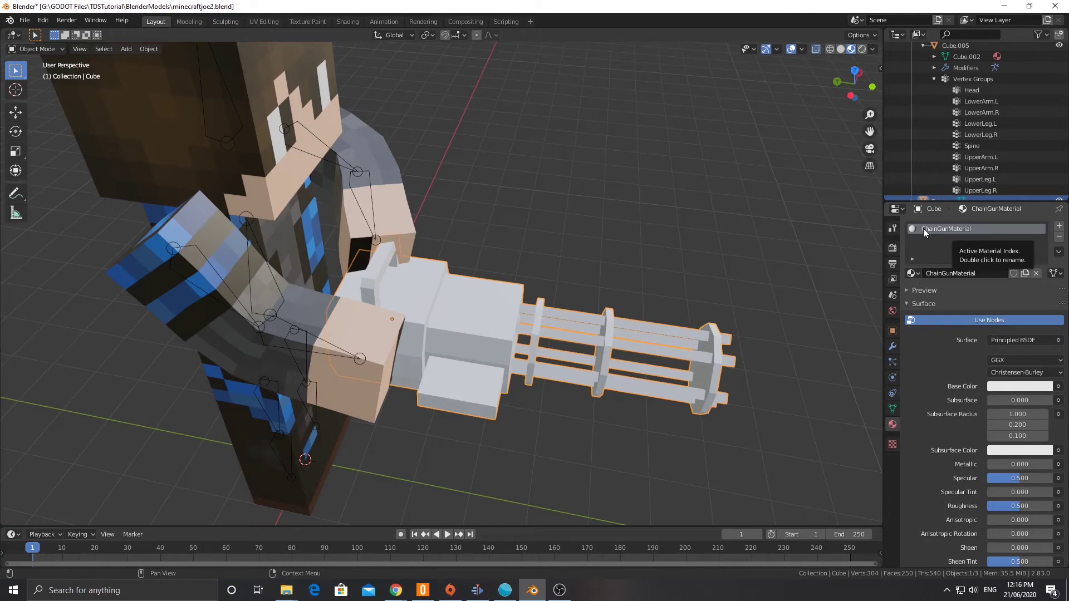
Darken the base colour and set Metallic 0.708, Specular 0.608 and Roughness 0.167.
click(1013, 388)
drag(1043, 233, 1046, 292)
drag(996, 465, 1022, 464)
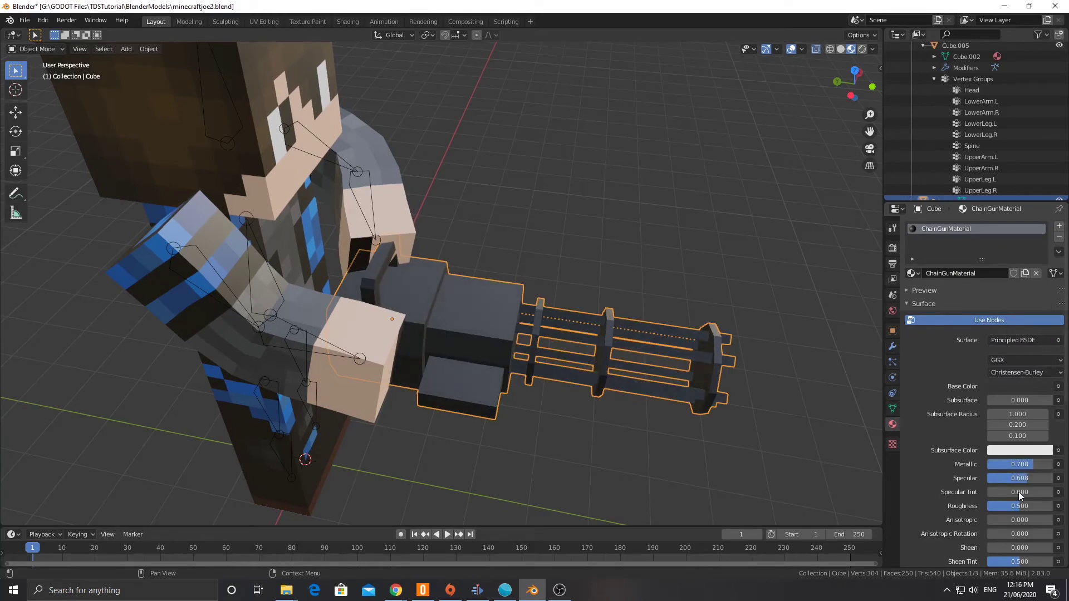
drag(1019, 506, 1000, 507)
middle_drag(724, 398, 399, 315)
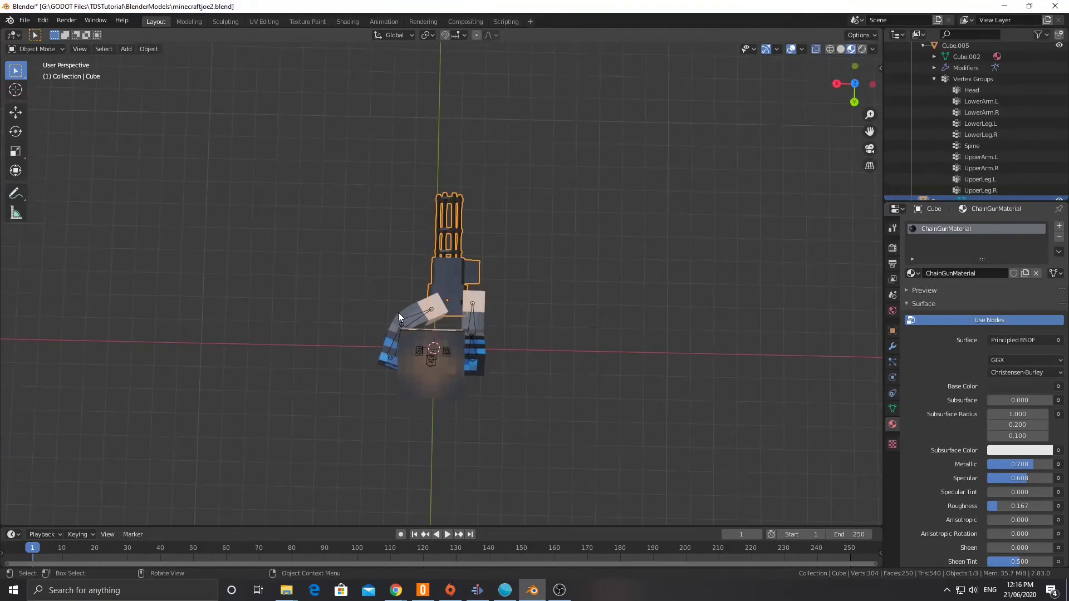
middle_drag(343, 346, 494, 320)
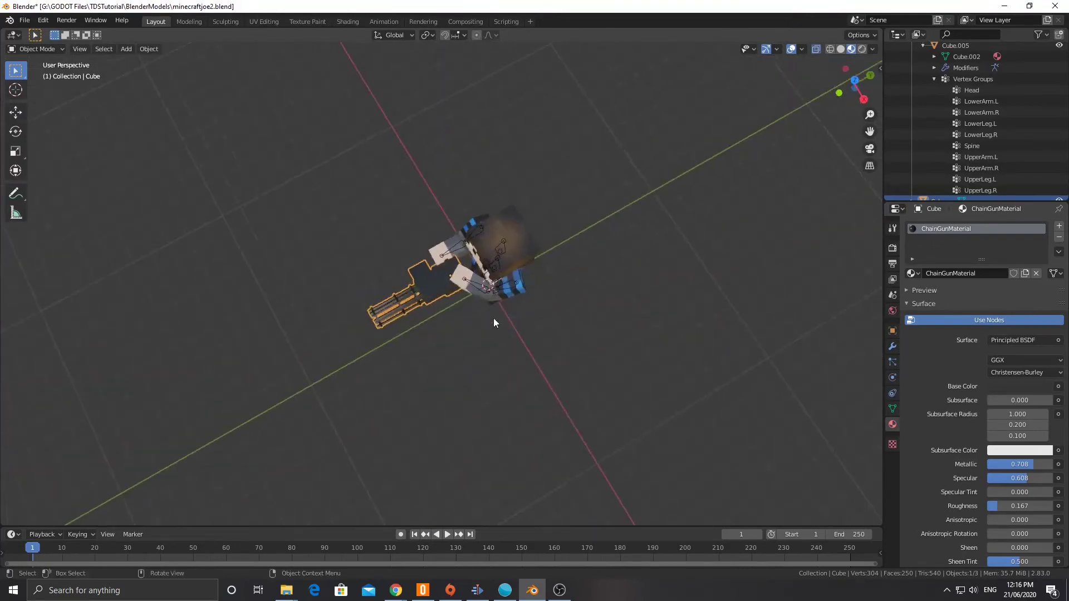
scroll(409, 299, up, 6)
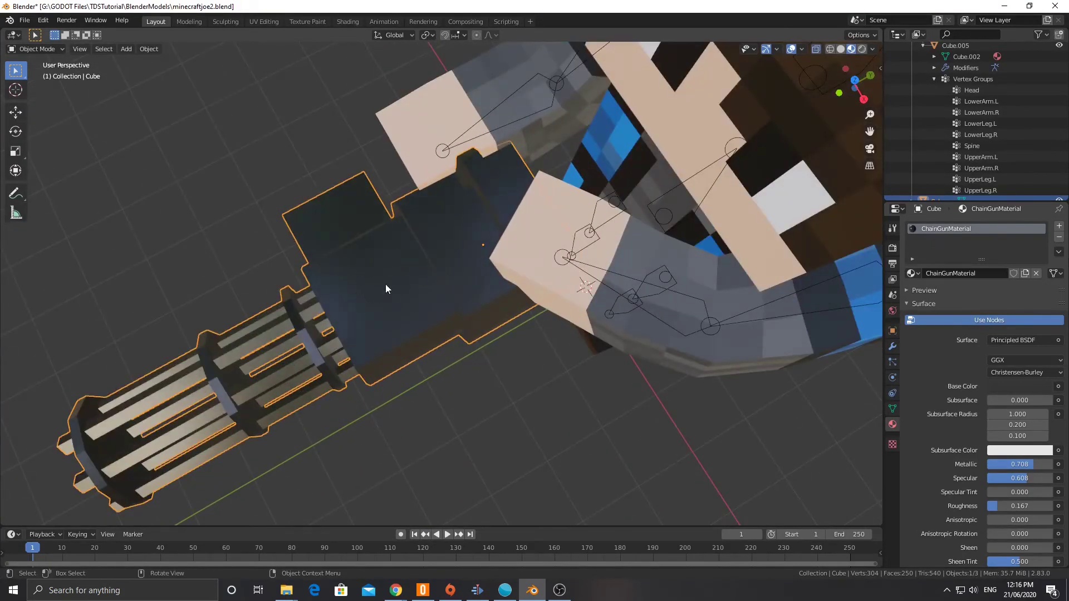
In Edit Mode, add two loop cuts across the gun body and a third slid lower.
middle_drag(406, 284, 417, 332)
key(Tab)
key(ctrl+r)
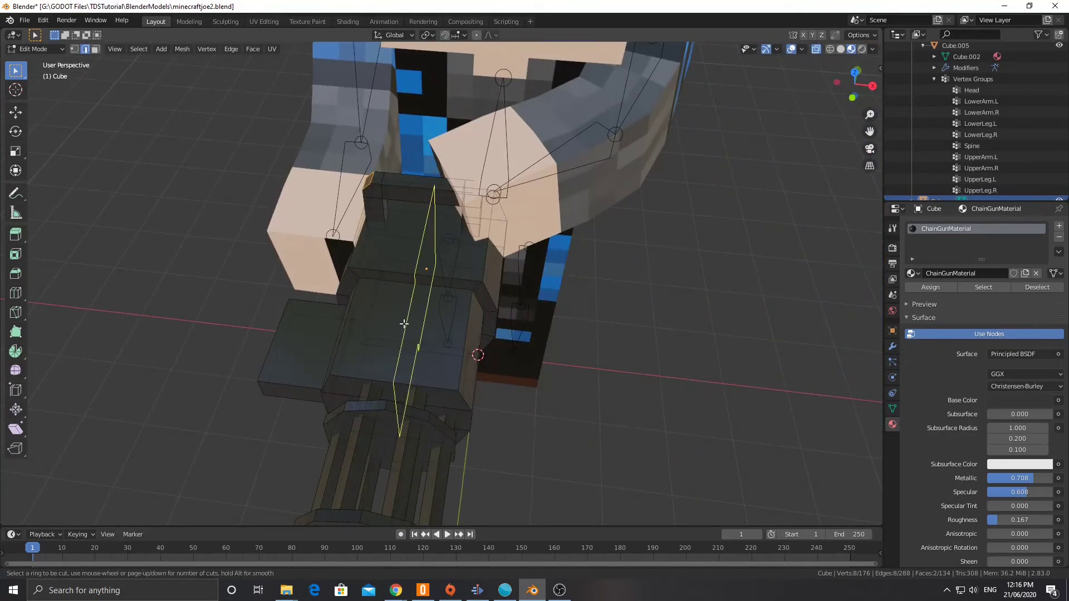
scroll(406, 314, up, 1)
click(402, 315)
right_click(401, 315)
key(ctrl+r)
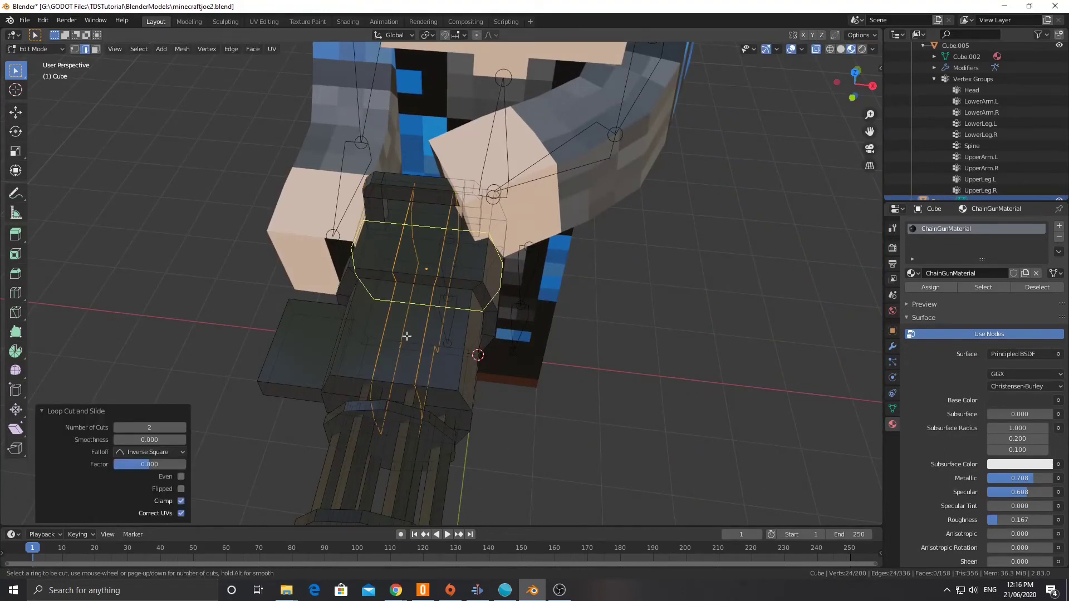
scroll(395, 357, down, 1)
click(396, 357)
click(398, 373)
Try two more loop cuts across the gun body and undo both.
key(ctrl+r)
click(408, 249)
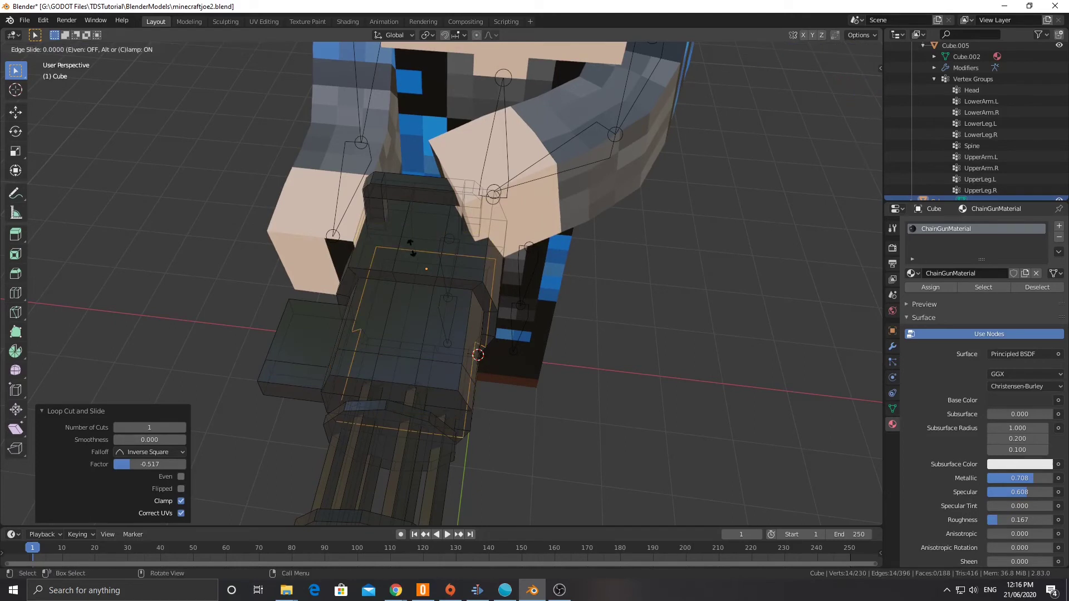
right_click(411, 247)
key(ctrl+z)
key(ctrl+r)
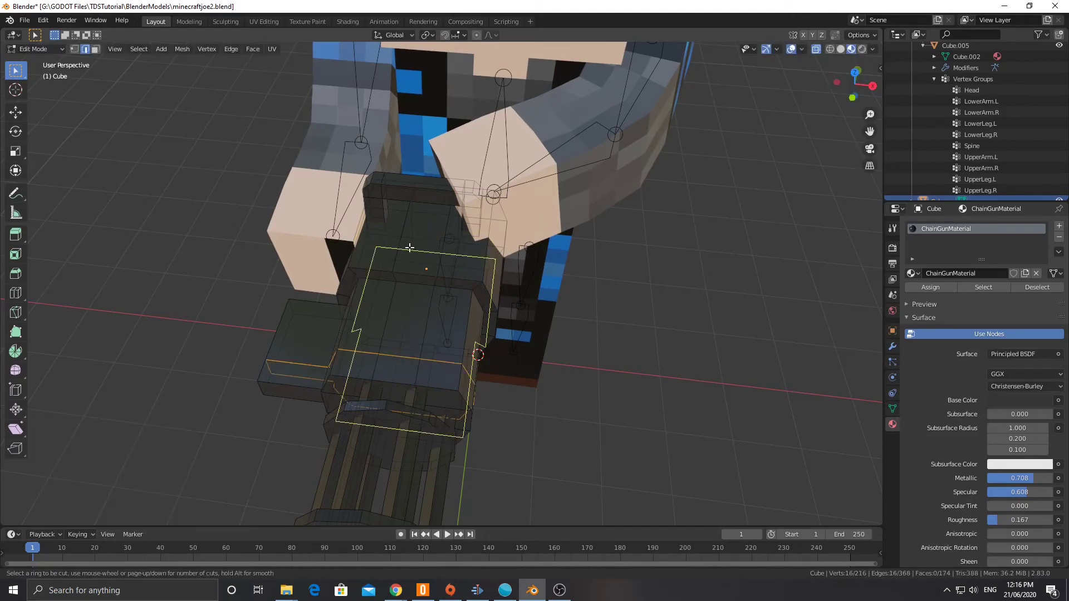
click(411, 235)
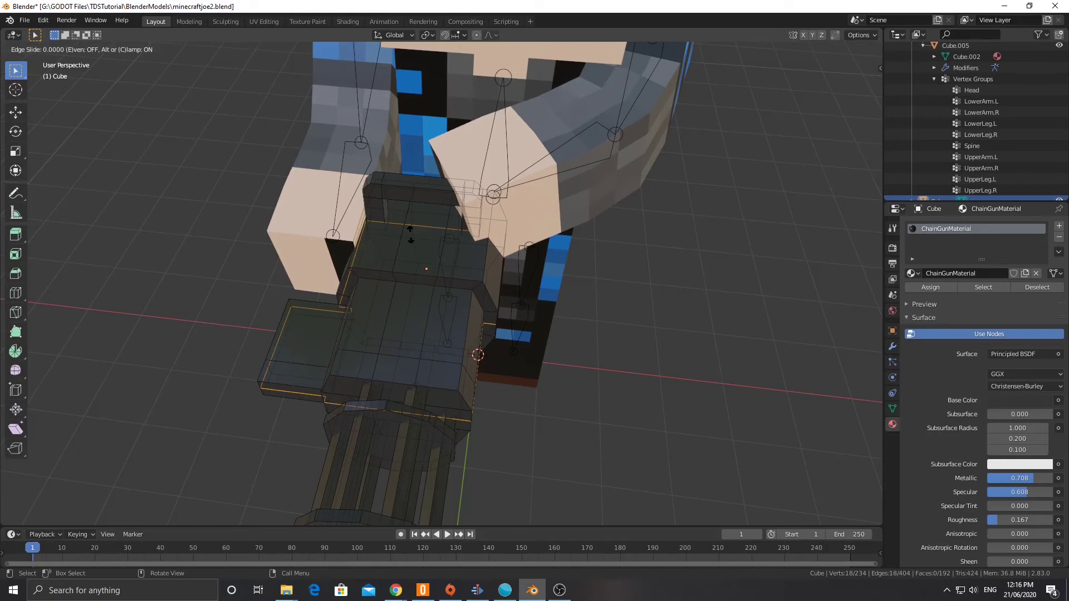
right_click(410, 235)
key(ctrl+z)
key(ctrl+z)
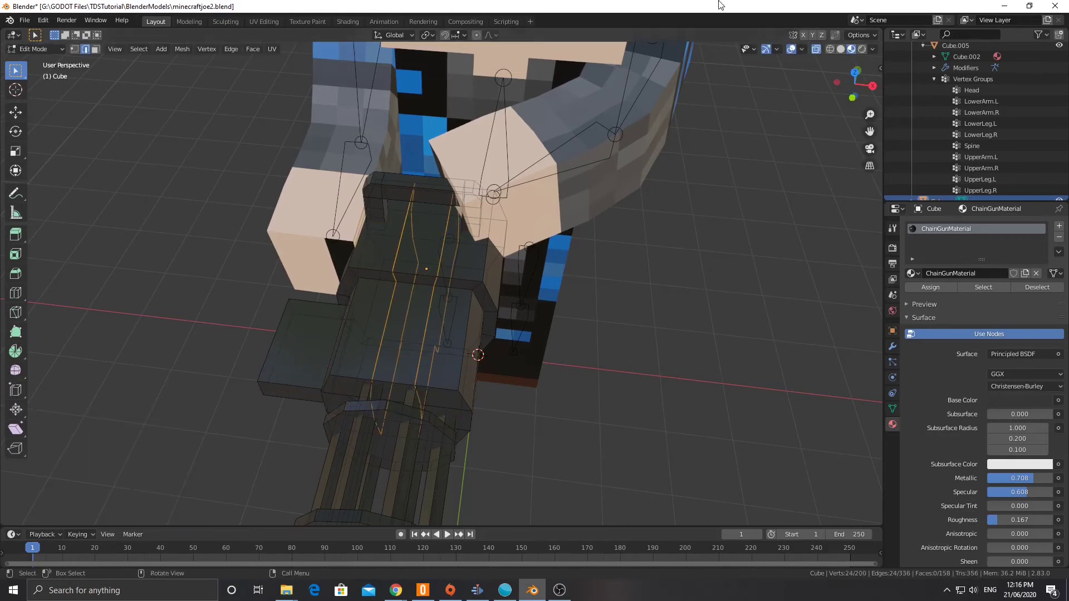
Turn off X-ray and cut a new edge loop across the gun block, slid lower.
click(818, 49)
key(ctrl+r)
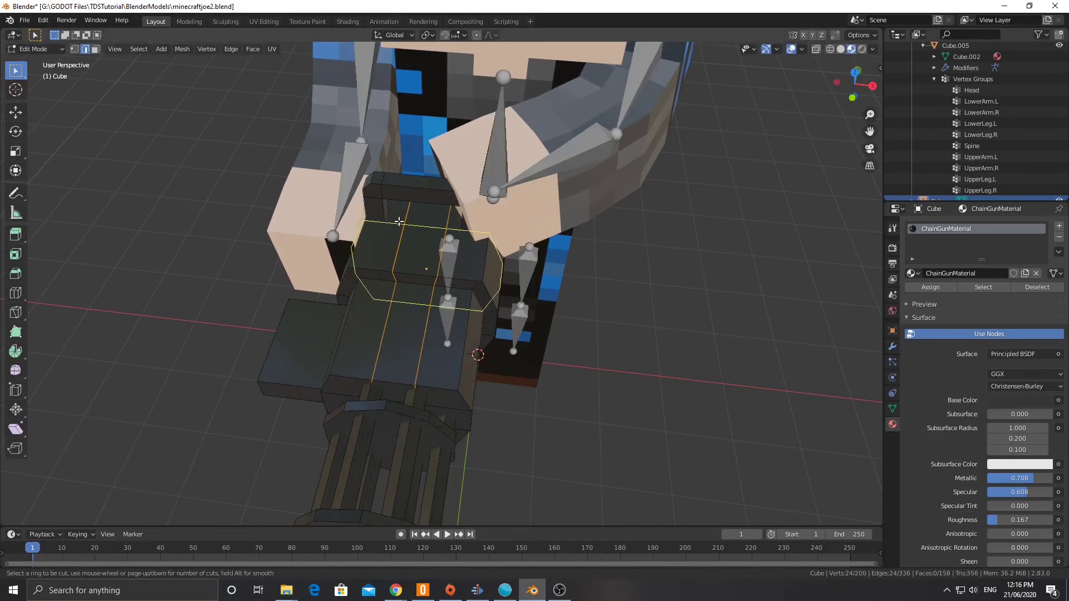
click(402, 223)
click(390, 310)
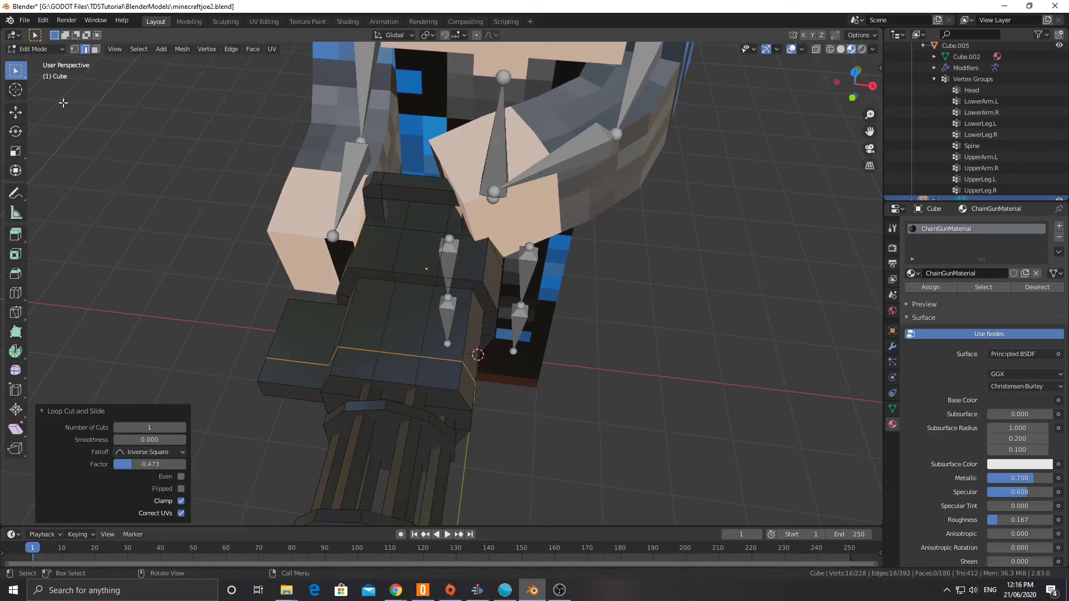
Select the three adjacent faces on top of the block.
click(421, 254)
shift+click(411, 299)
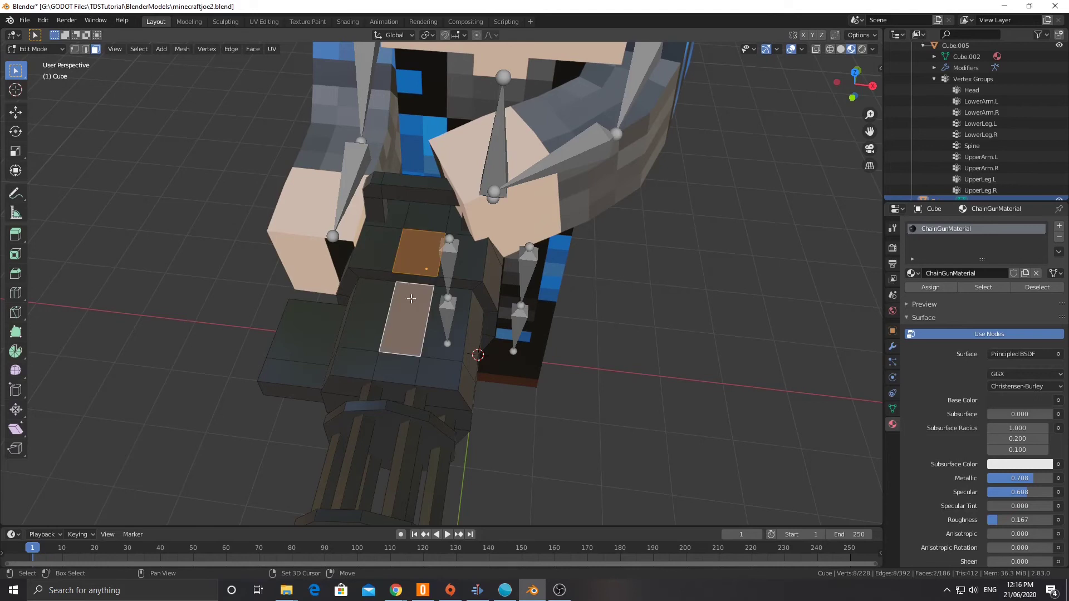
middle_drag(417, 308, 414, 281)
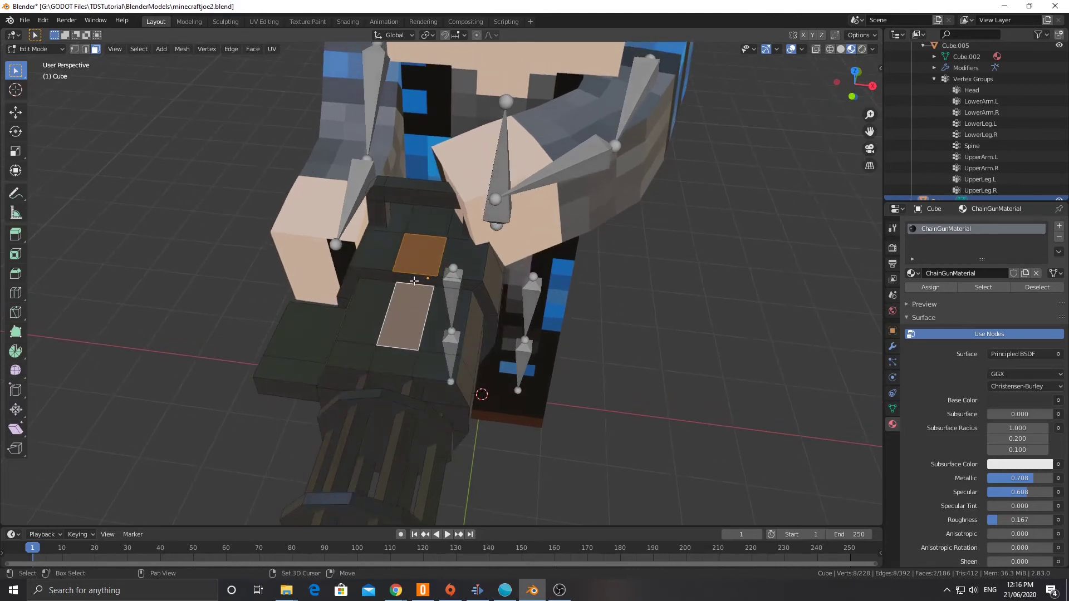
shift+click(414, 278)
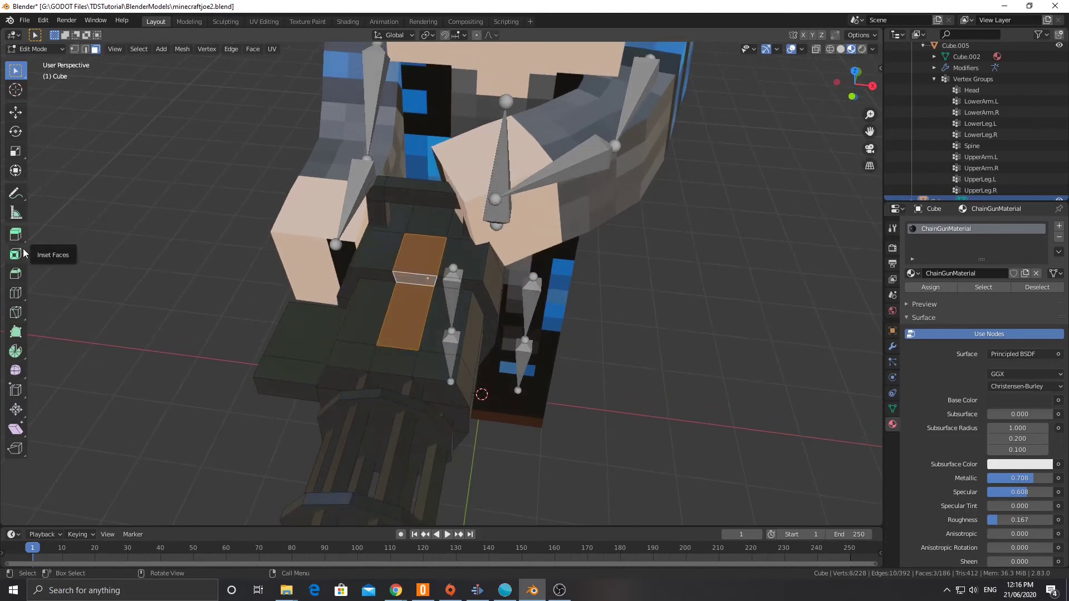
Extrude the selected top faces along their normals into a raised strip.
drag(19, 236, 61, 263)
mouse_move(405, 260)
mouse_down()
mouse_move(399, 244)
mouse_move(399, 258)
mouse_up()
middle_drag(400, 259, 357, 292)
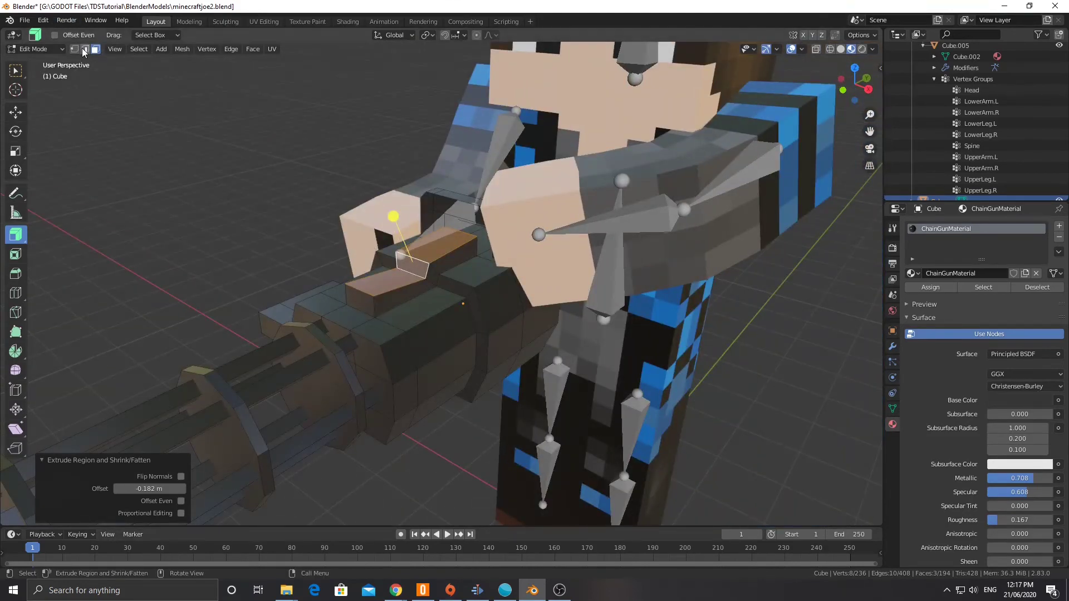
Bevel one edge of the raised strip and return to Object Mode.
key(2)
click(360, 291)
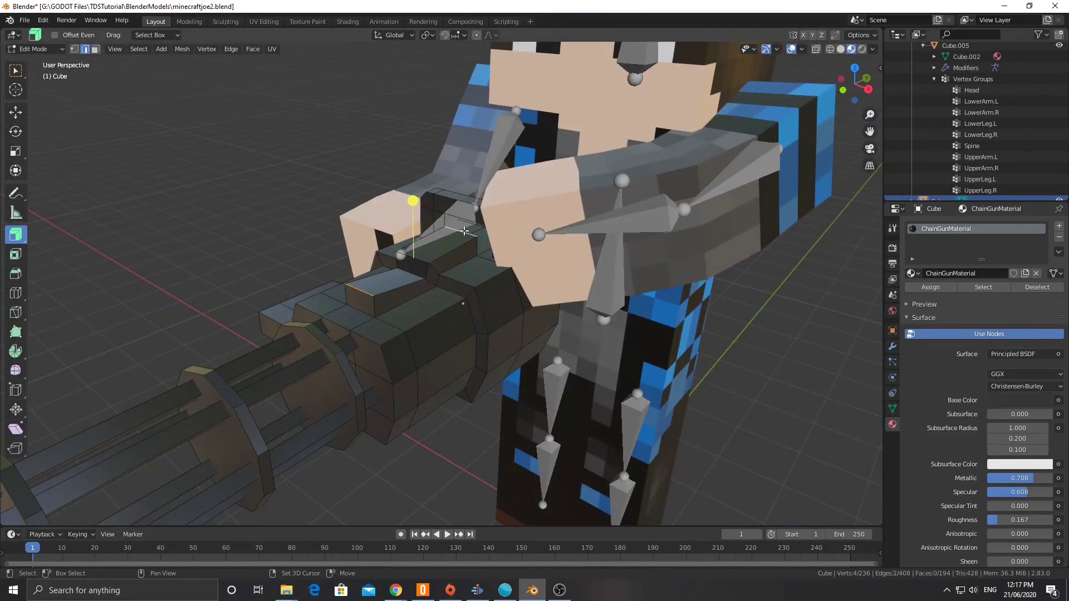
key(ctrl+b)
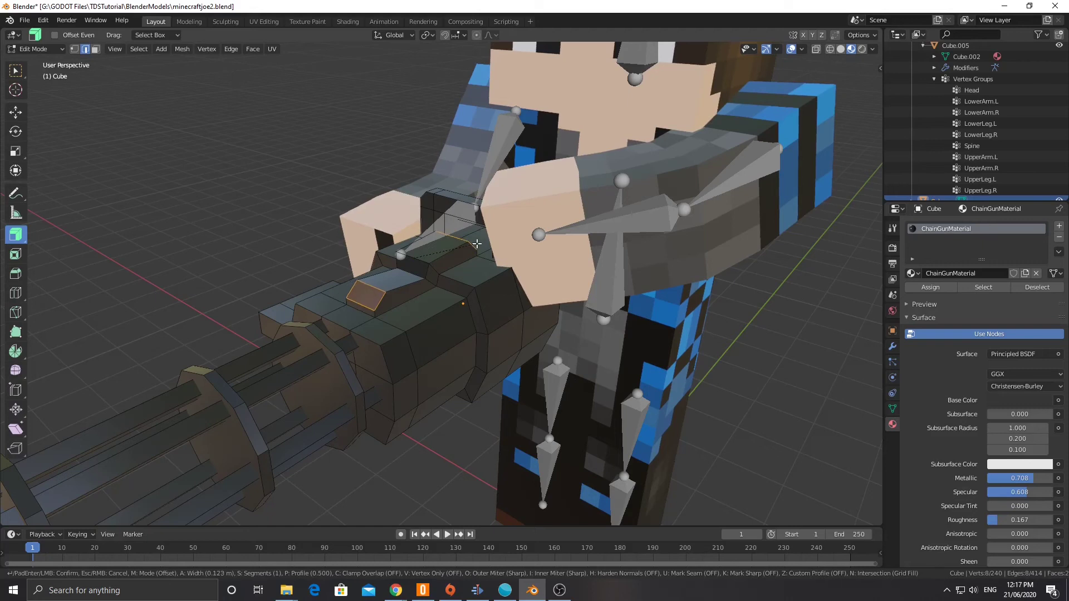
click(478, 244)
key(Tab)
middle_drag(377, 313, 522, 259)
scroll(355, 308, down, 3)
In Edit Mode, select the side box's faces and stretch them outward along X.
middle_drag(535, 301, 663, 301)
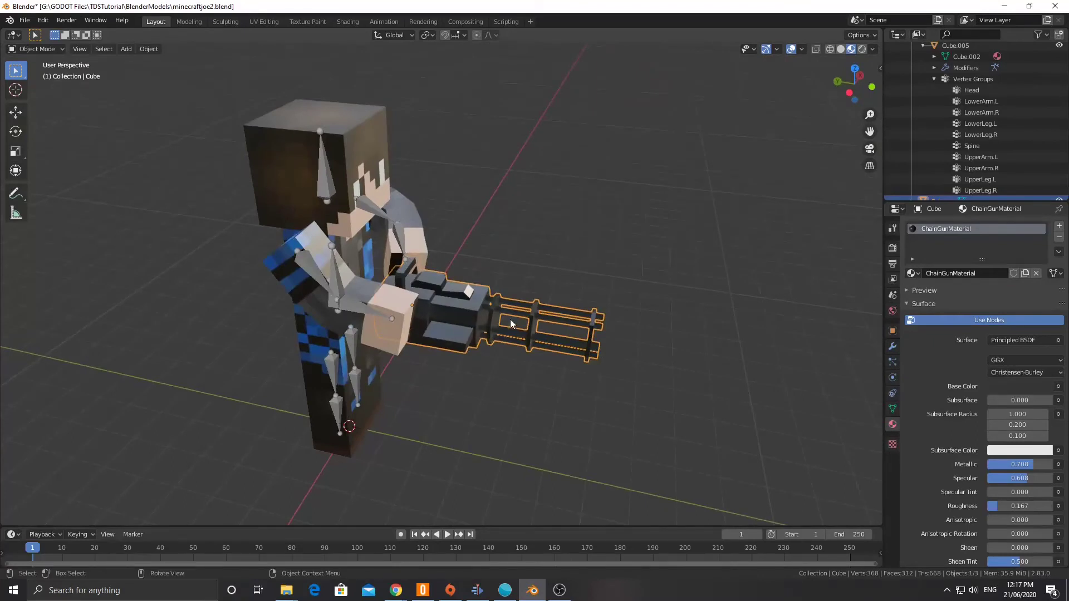
middle_drag(510, 319, 494, 313)
scroll(422, 349, up, 5)
key(Tab)
middle_drag(369, 410, 254, 338)
click(96, 49)
click(423, 352)
shift+click(387, 364)
key(g)
key(z)
key(x)
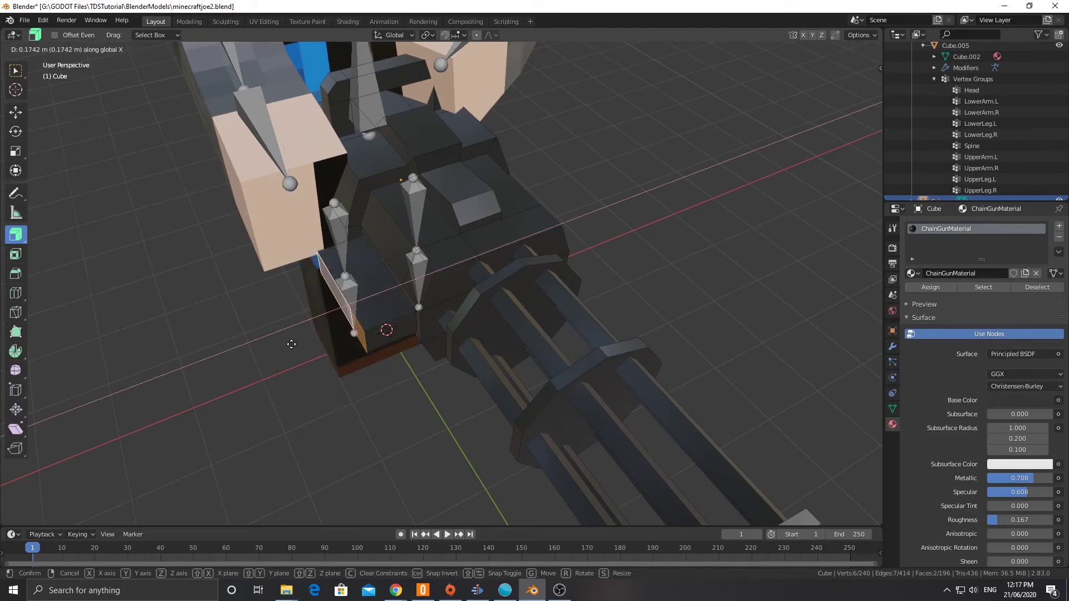
click(195, 362)
Inset the box's top face and sink it about 0.149 m to hollow the tray.
key(ctrl+r)
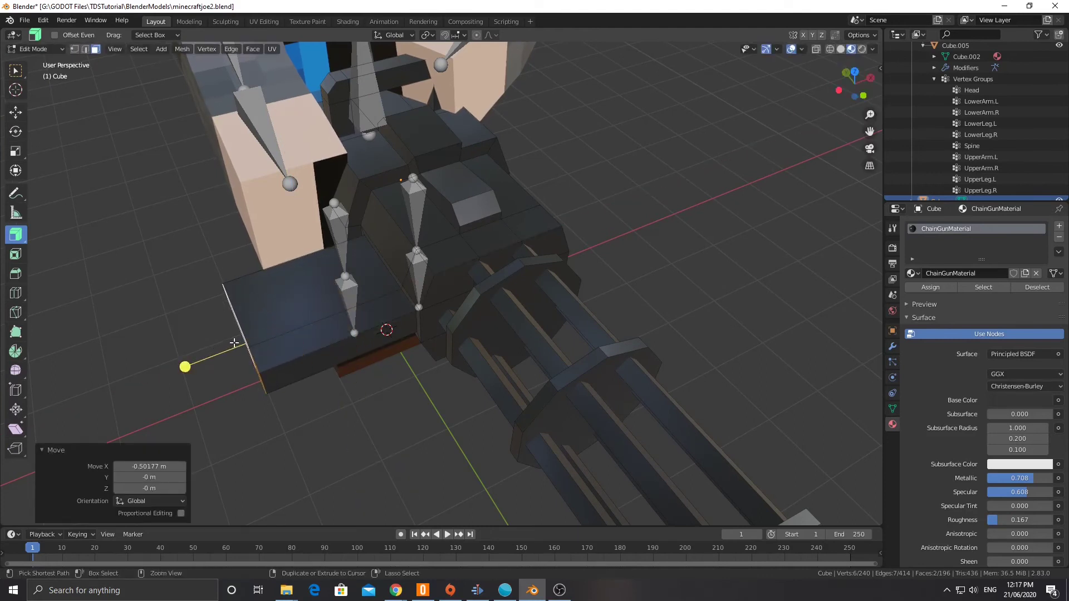
key(Escape)
click(15, 71)
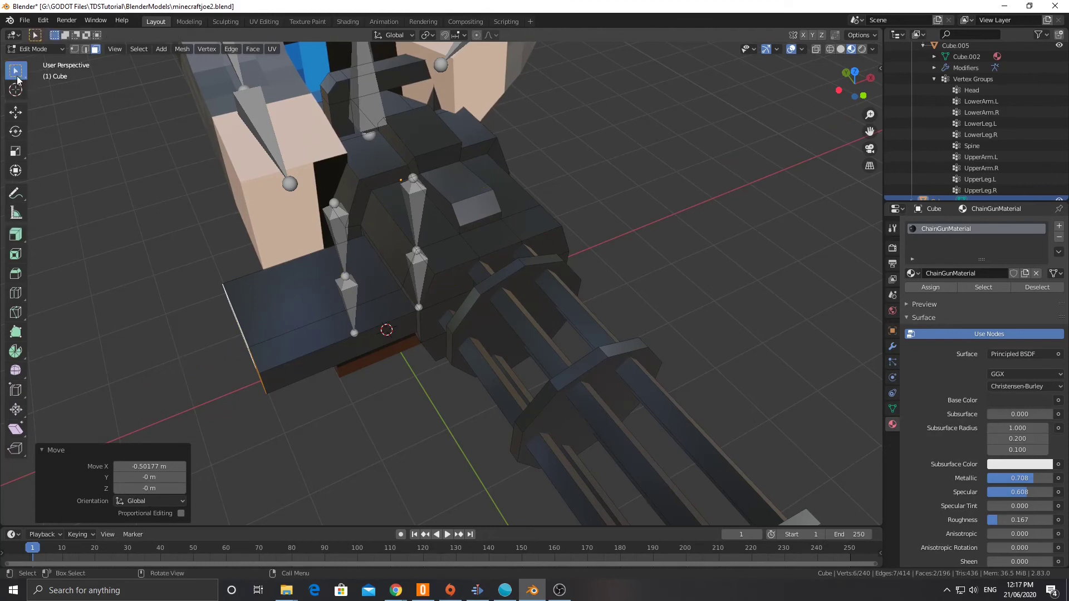
click(286, 293)
key(i)
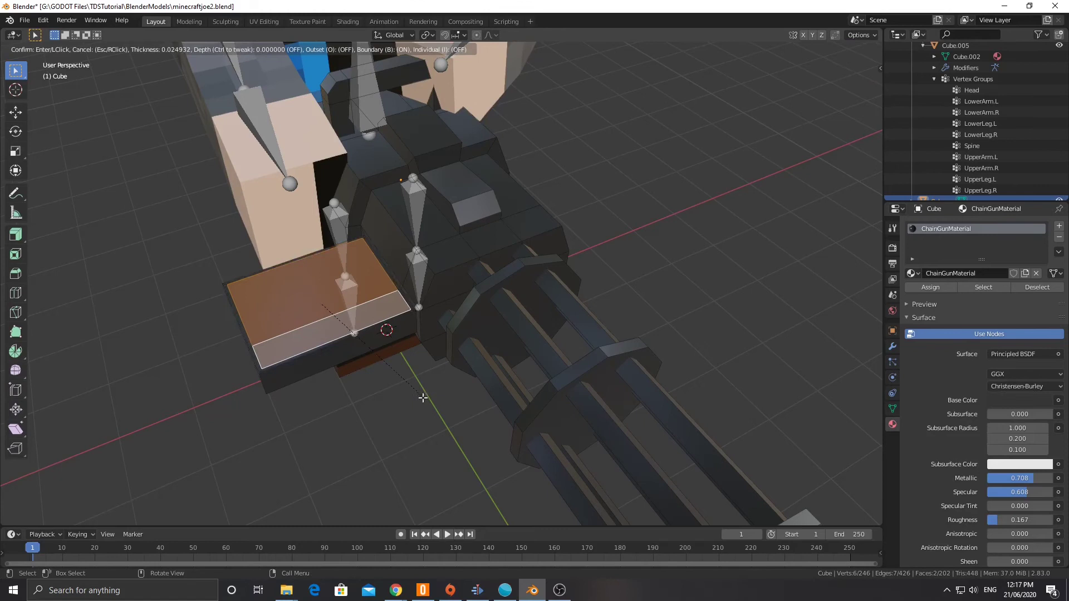
click(394, 379)
key(e)
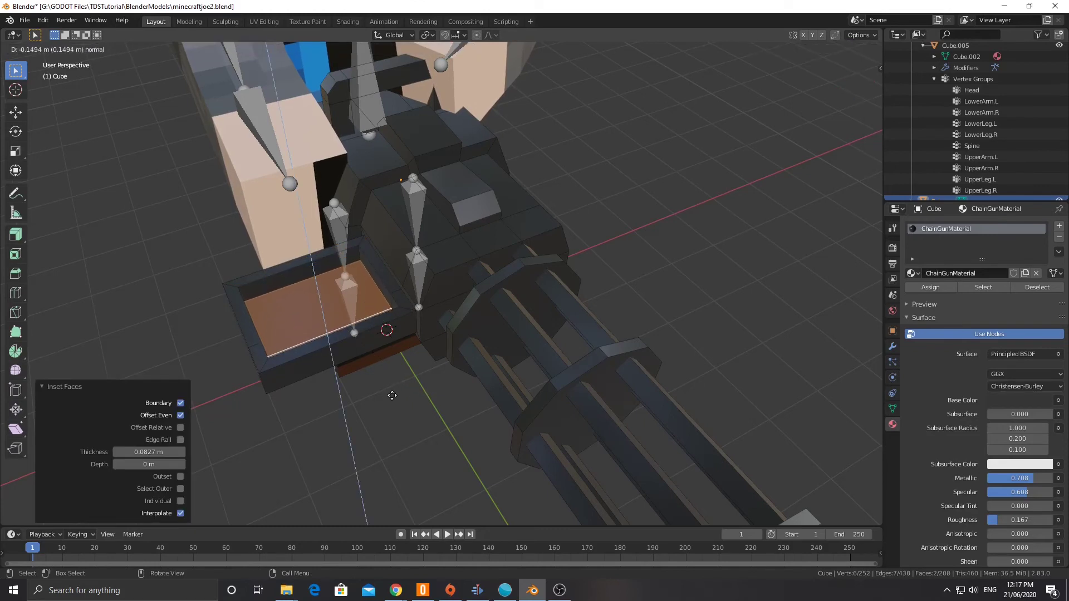
click(393, 395)
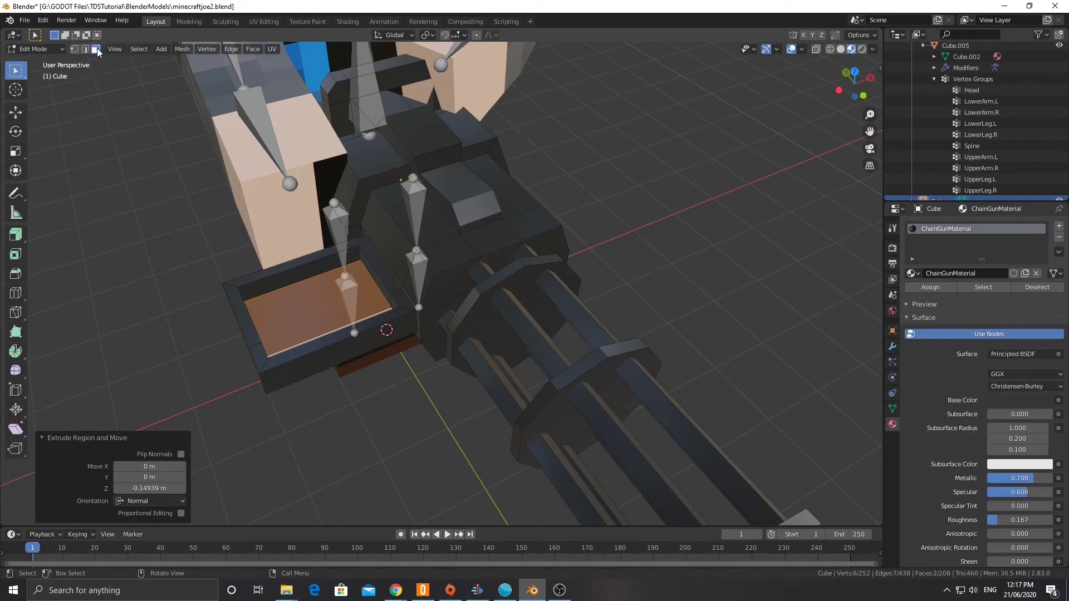
click(159, 49)
Add a cube, move it along Y, and rotate it 45° around Y.
click(172, 74)
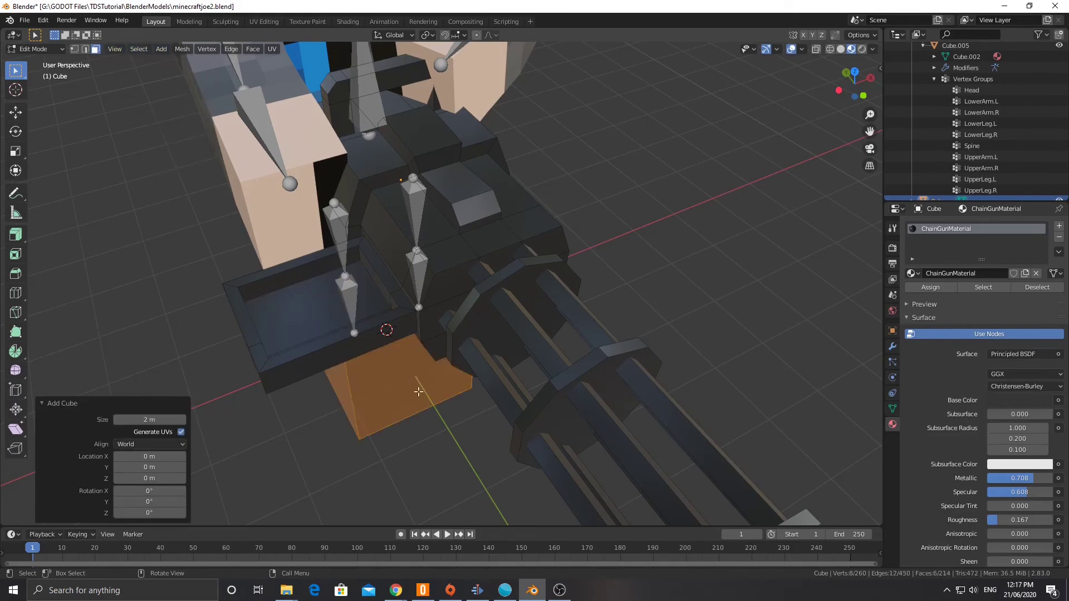
key(g)
key(z)
key(y)
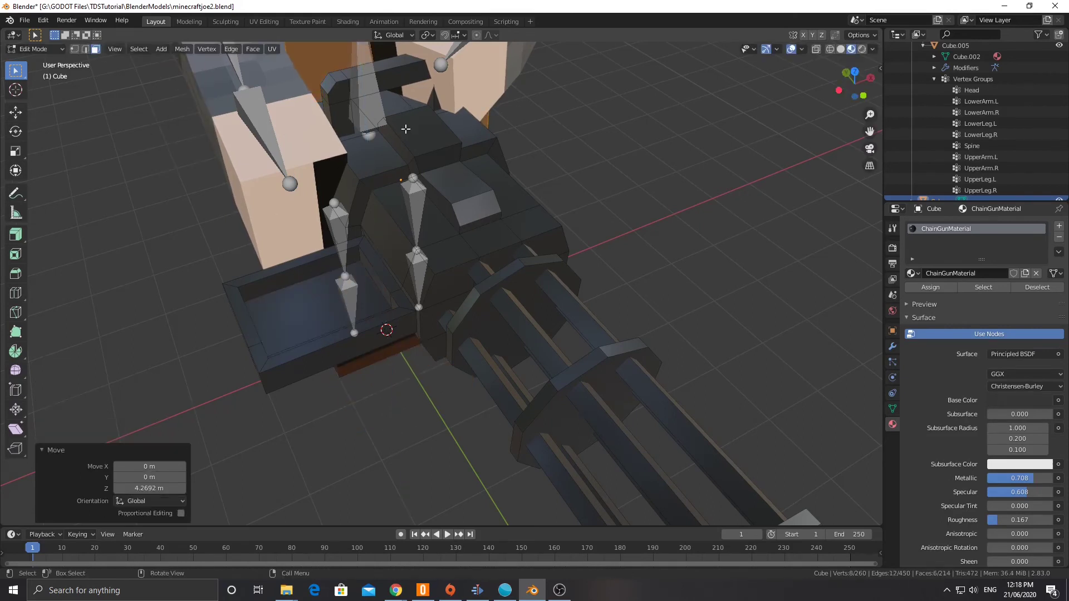
click(593, 305)
key(r)
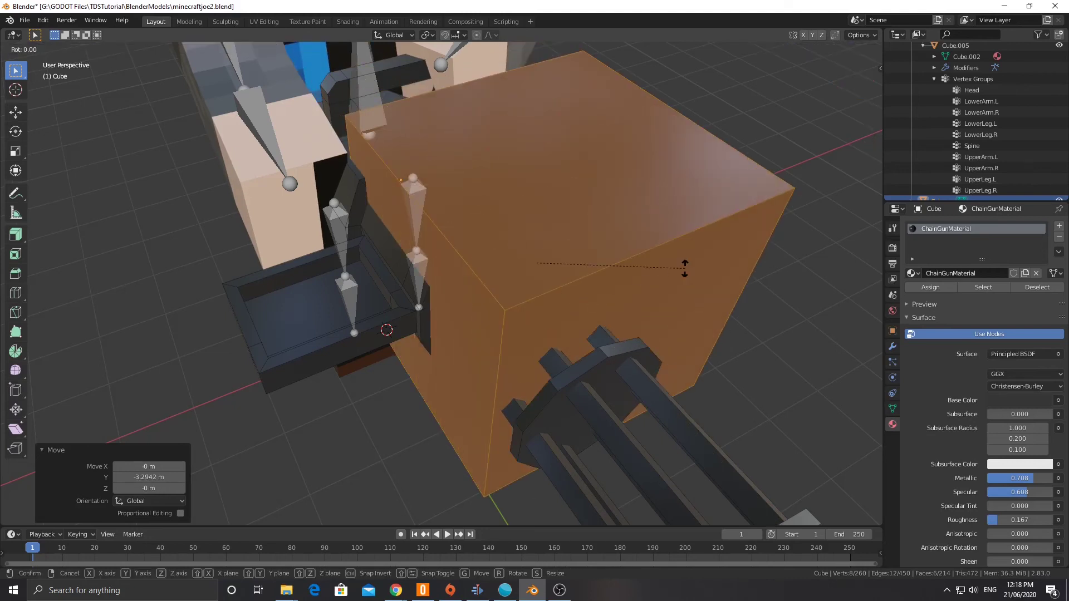
text(x45)
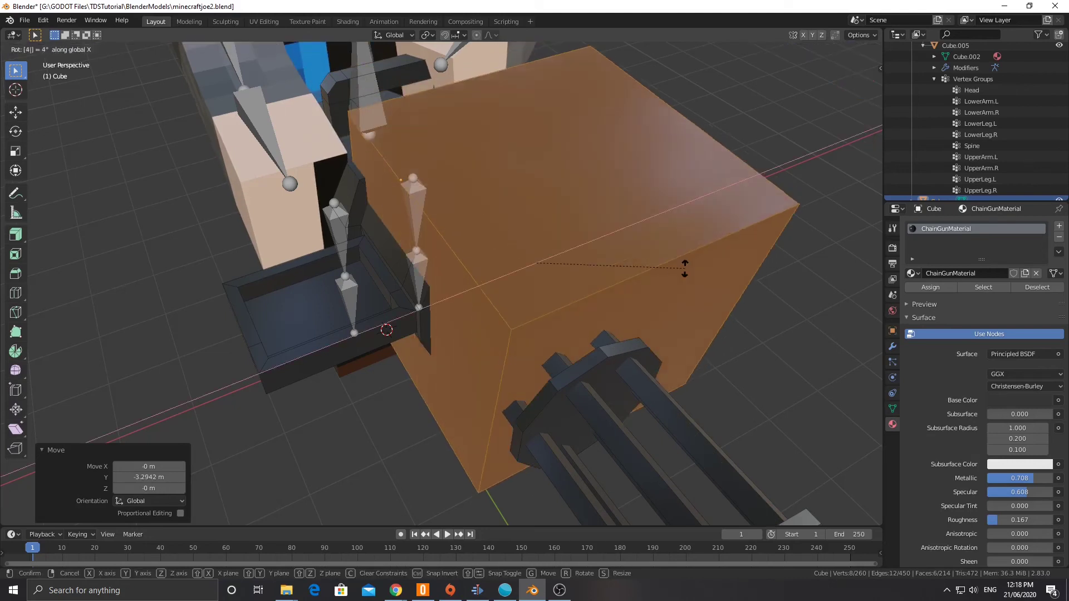
text(y)
key(Return)
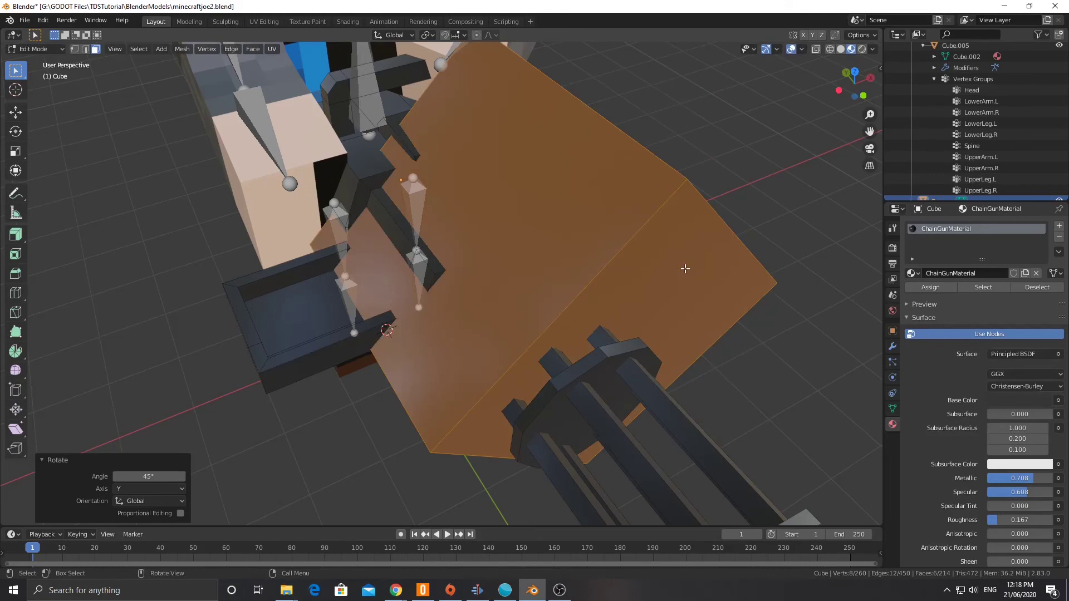
Hide the new cube and turn on X-ray to see into the chaingun.
key(h)
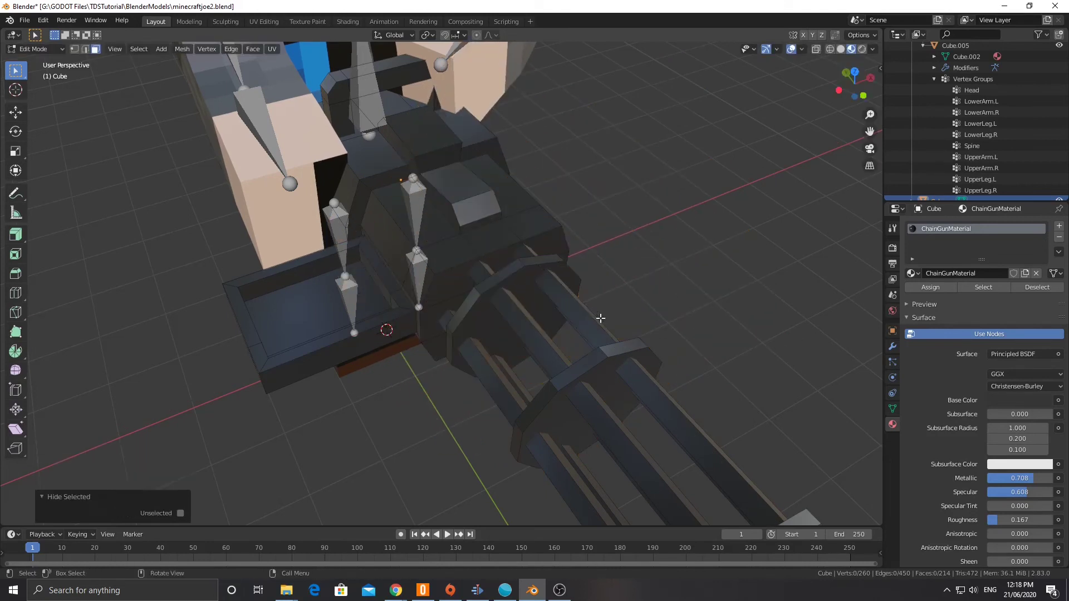
click(600, 318)
middle_drag(545, 384, 813, 77)
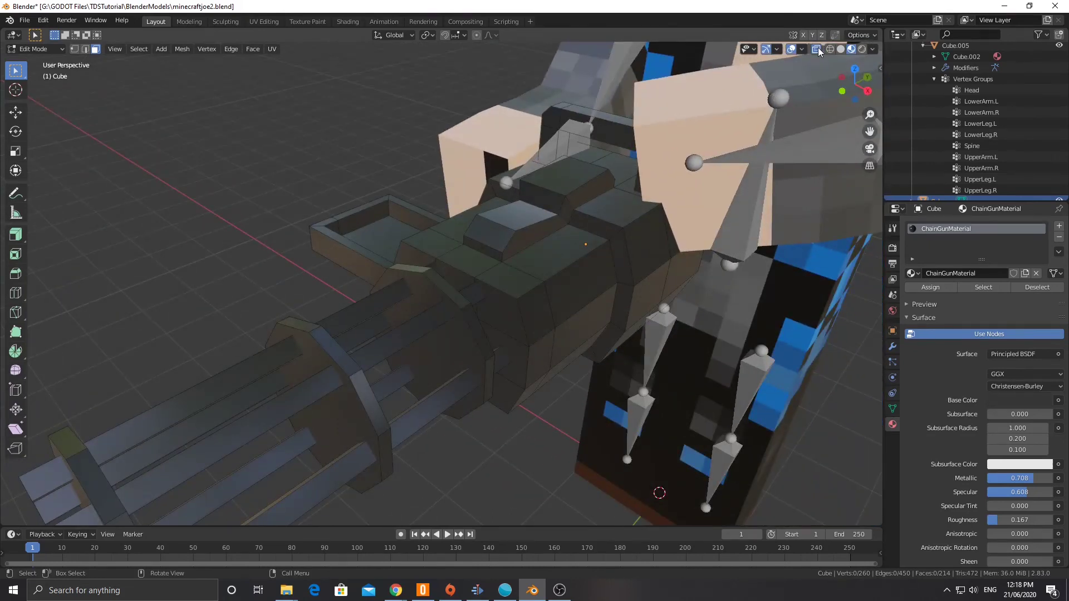
click(816, 49)
middle_drag(520, 317, 582, 350)
Shrink the small cube to about a third and stretch it along Y.
key(l)
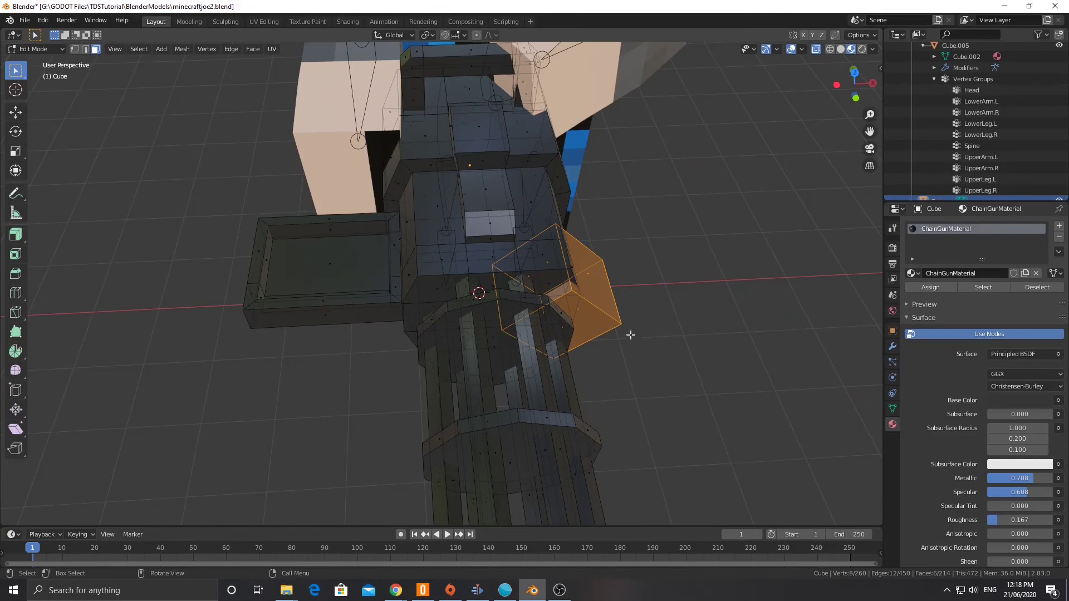
key(s)
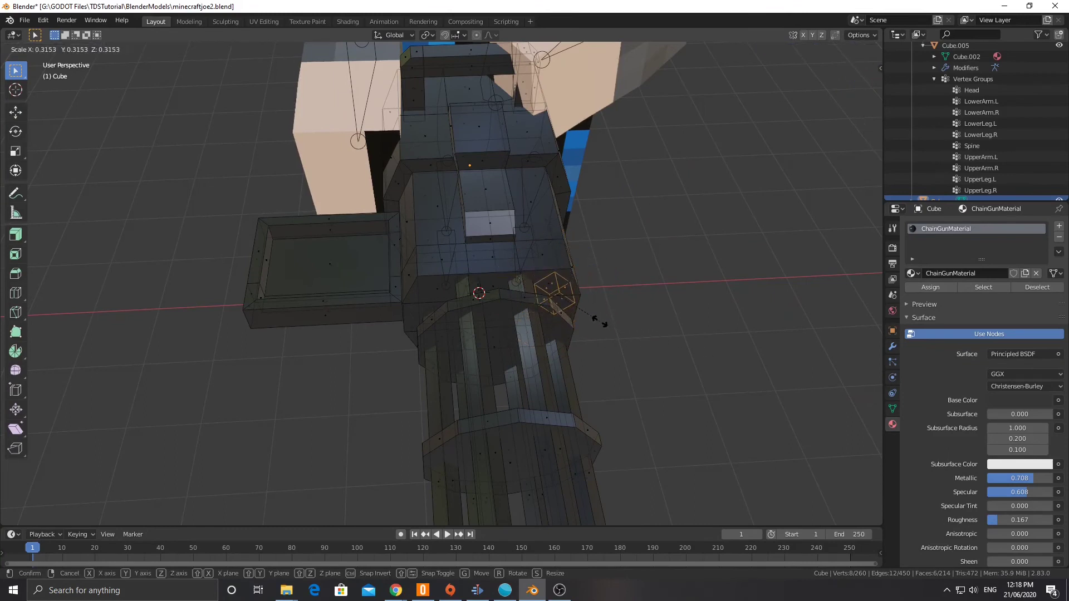
click(599, 321)
key(s)
key(y)
click(745, 382)
Place the stretched block inside the ammo tray and scale it to 0.763.
key(g)
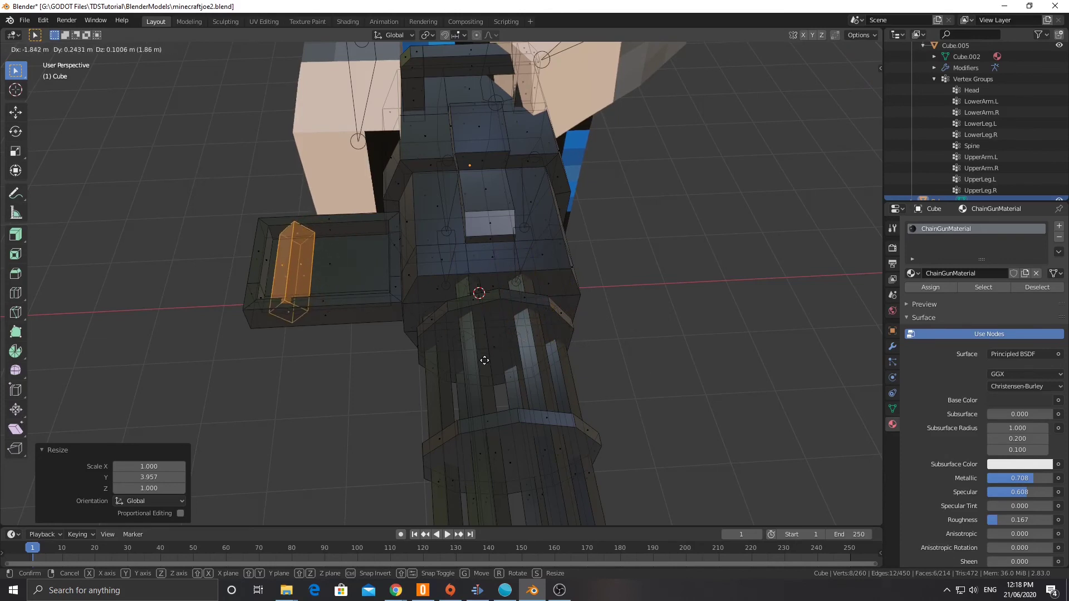
click(485, 354)
middle_drag(486, 354, 496, 304)
scroll(437, 324, up, 5)
key(s)
click(615, 300)
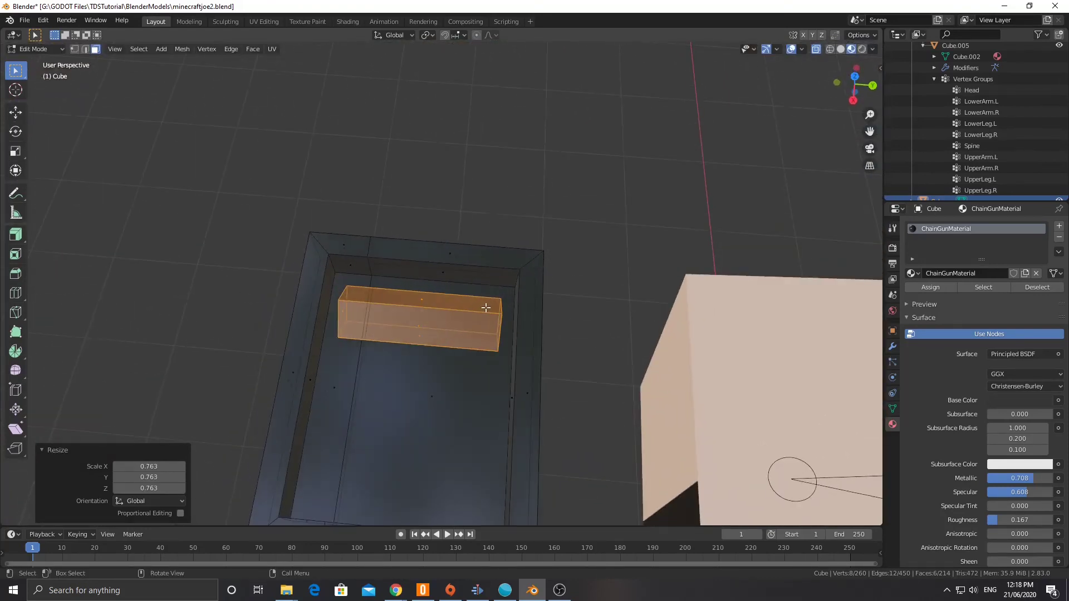
Lengthen the shell block along Y and lower it into the tray.
key(s)
key(y)
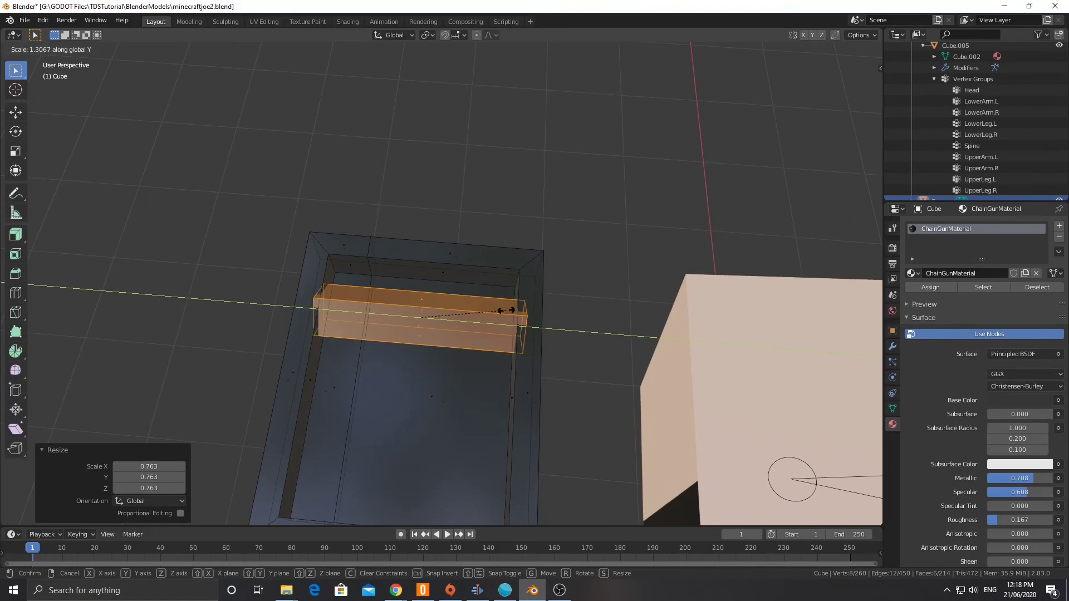
click(505, 310)
middle_drag(505, 310, 578, 225)
key(g)
key(z)
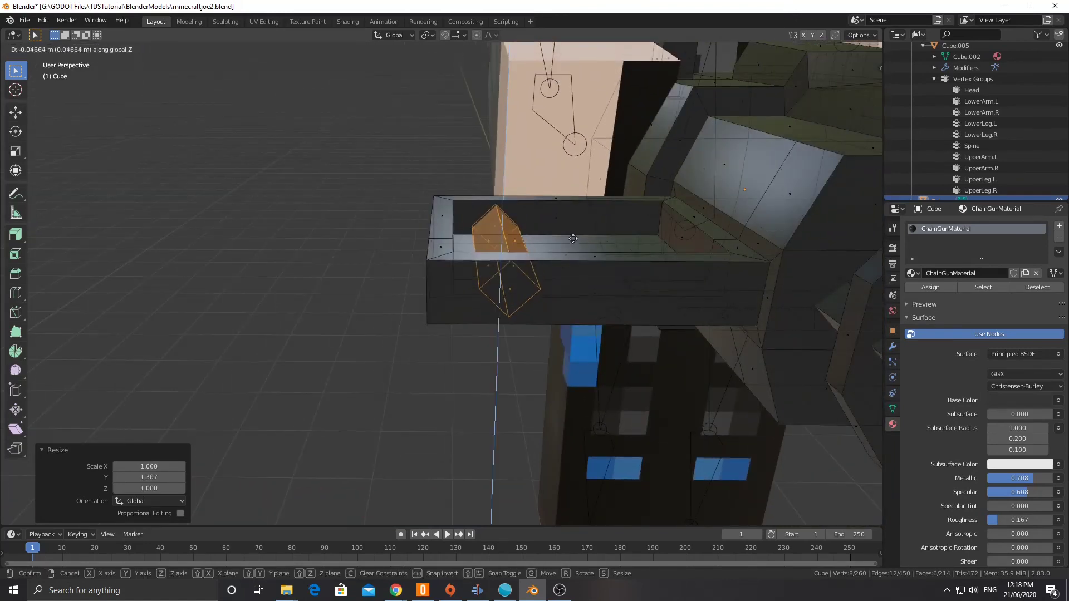
click(572, 240)
Slide the shell block along X against the tray wall.
middle_drag(584, 241, 582, 256)
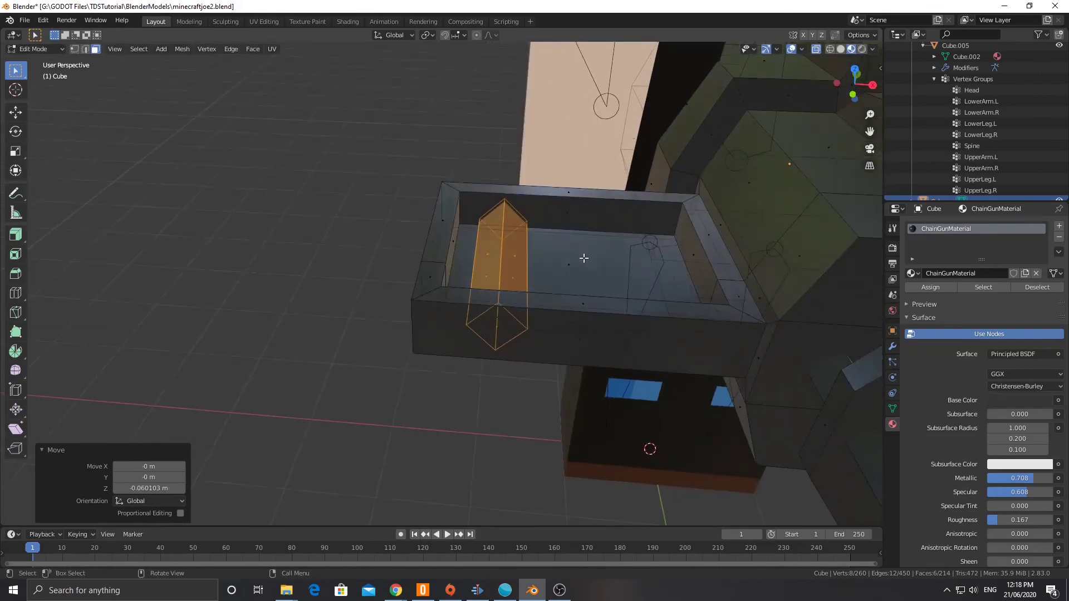
key(g)
key(y)
key(x)
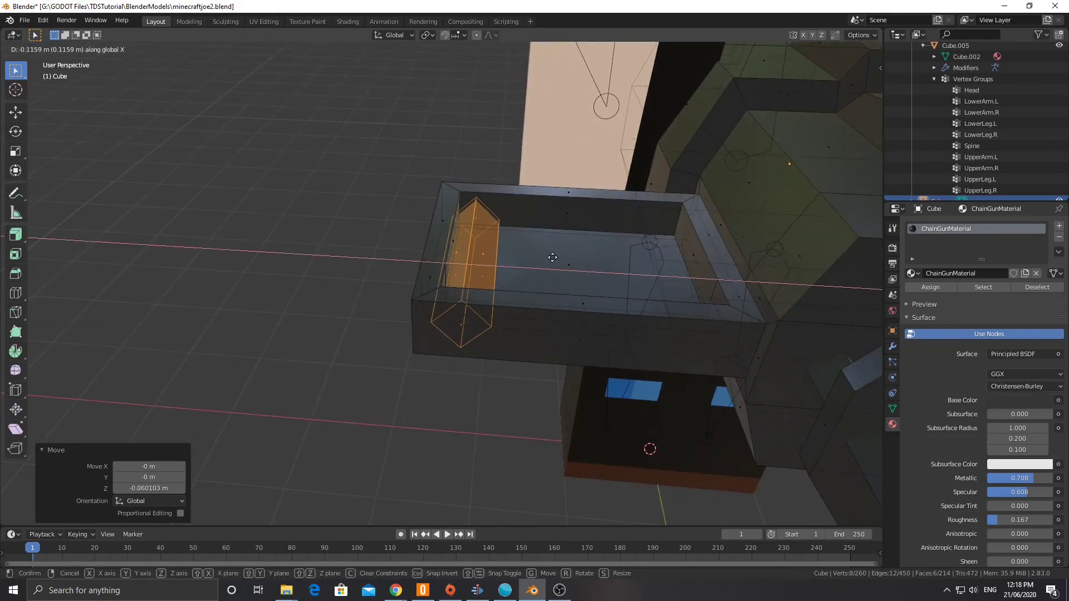
click(554, 257)
Make four copies of the shell along X, about 0.19 m apart, filling the tray.
key(shift+d)
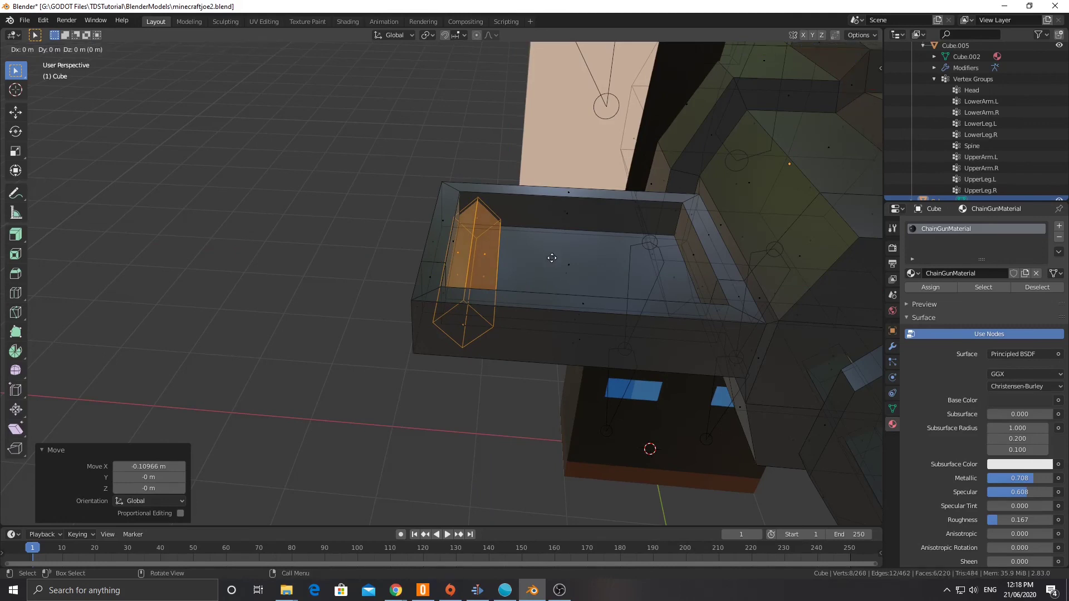
key(x)
click(605, 258)
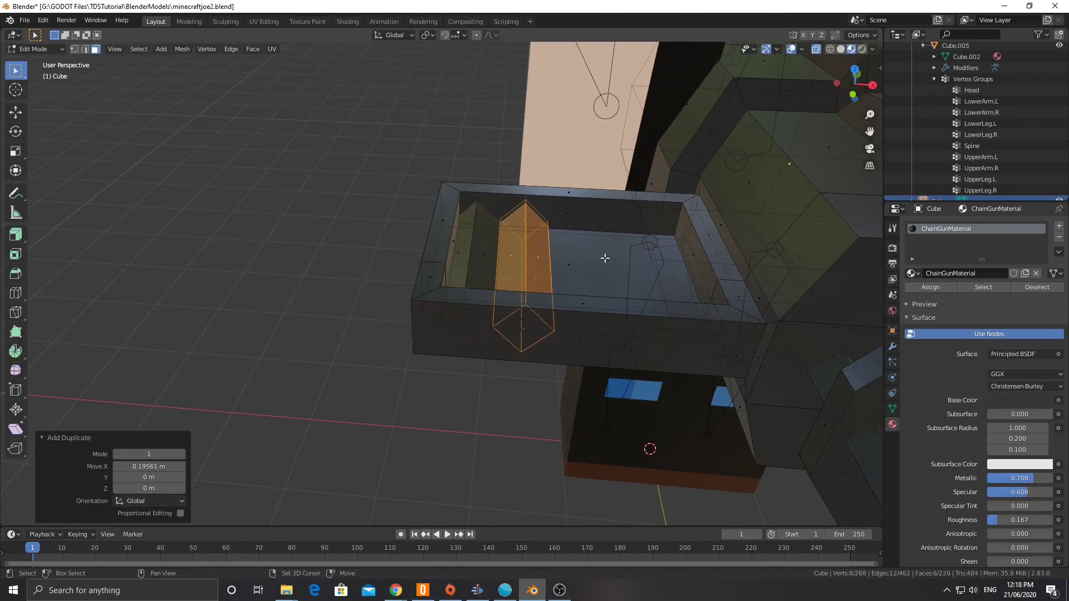
key(shift+d)
key(x)
click(657, 260)
key(shift+d)
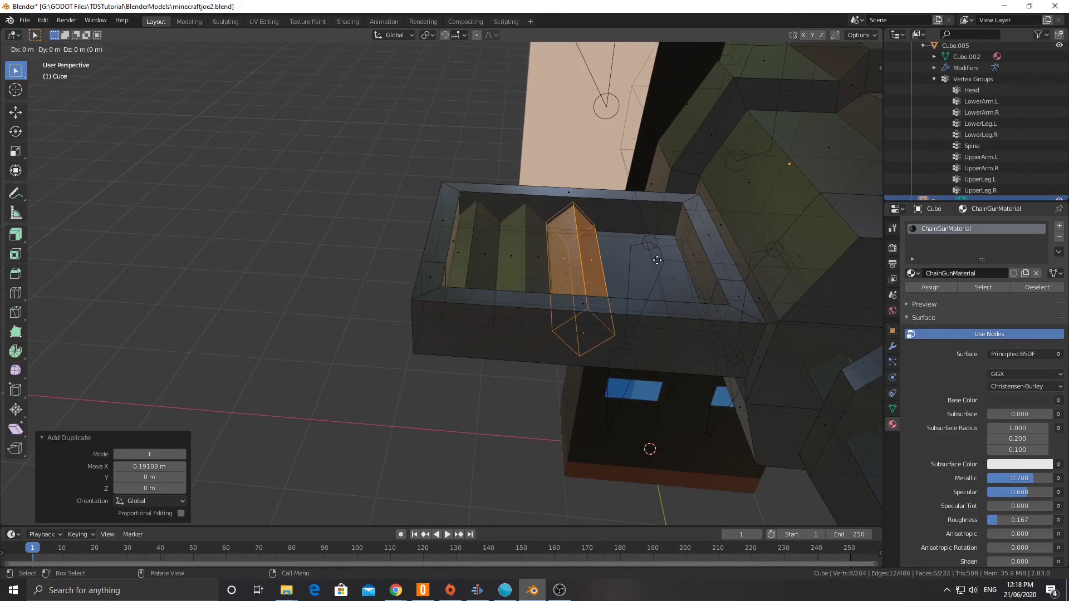
key(x)
click(712, 265)
key(shift+d)
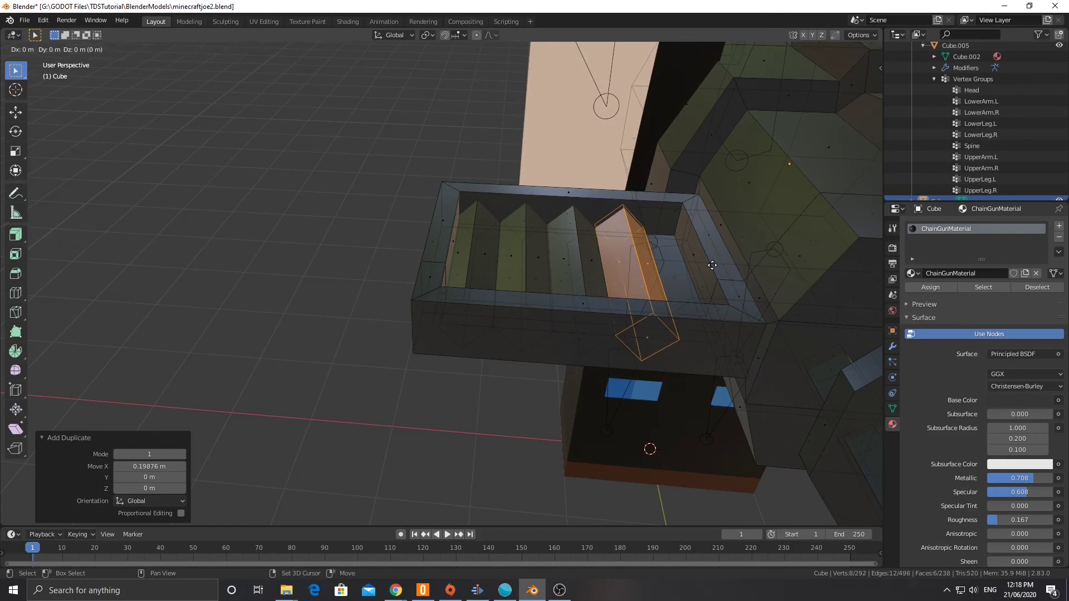
key(x)
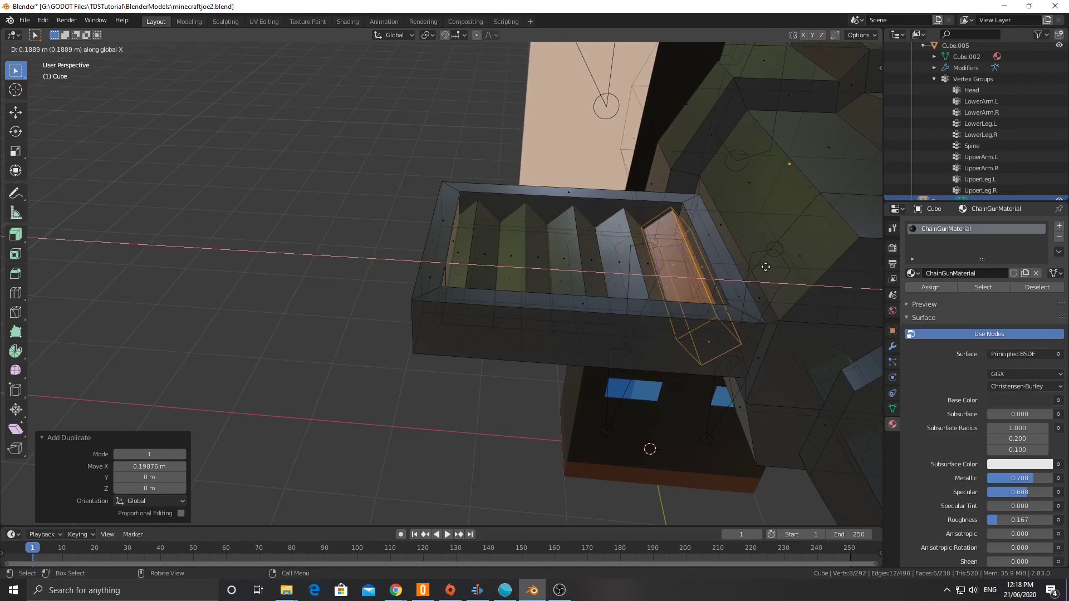
click(766, 268)
middle_drag(766, 267, 495, 376)
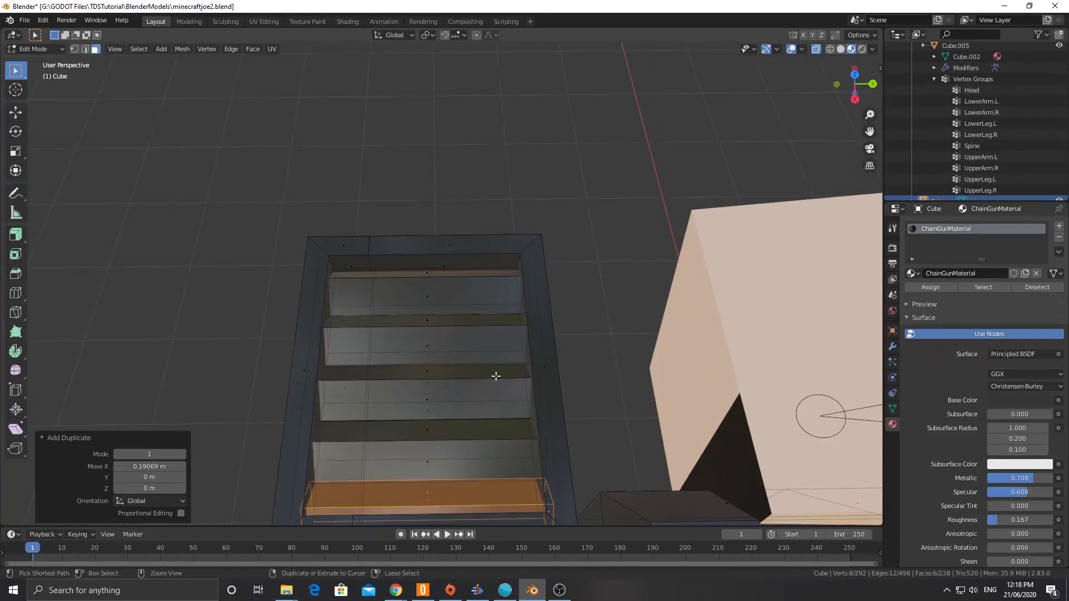
Cut an edge loop near the end of each of the five shell rows.
key(ctrl+r)
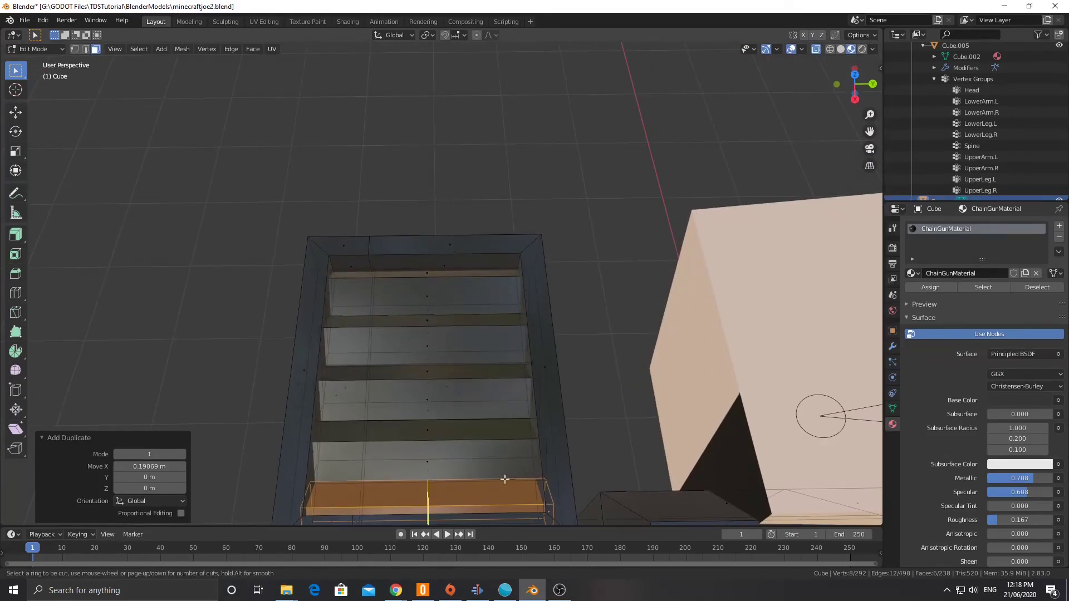
click(436, 503)
click(487, 479)
key(ctrl+r)
click(457, 454)
click(514, 451)
click(465, 398)
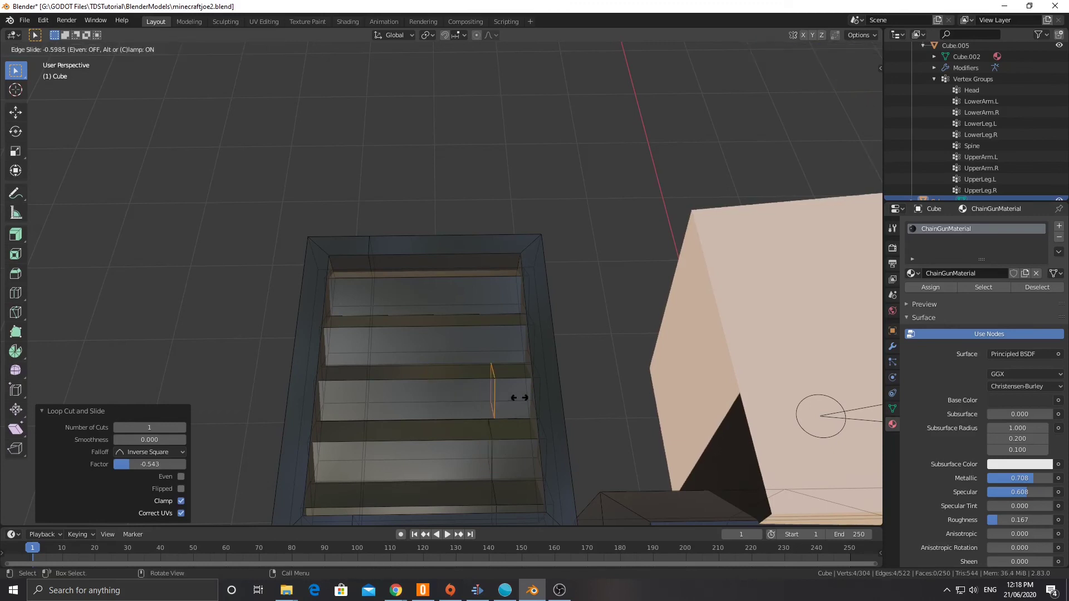
click(506, 389)
key(ctrl+r)
click(437, 342)
click(490, 345)
key(ctrl+r)
click(446, 303)
click(492, 296)
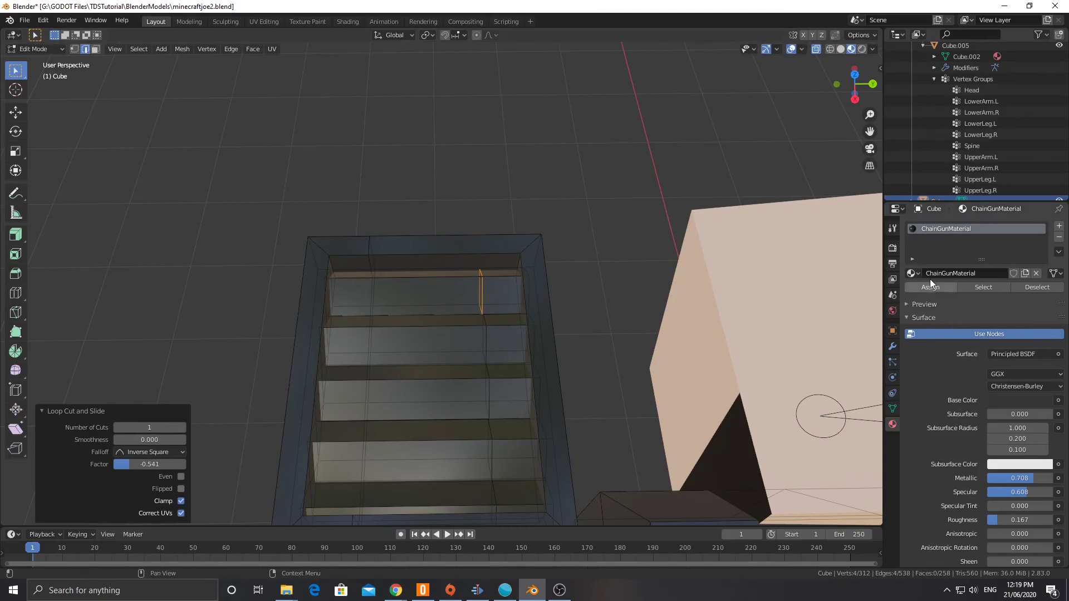
Add two new material slots with materials named ShellCaseF and ShellCaseB.
click(1059, 226)
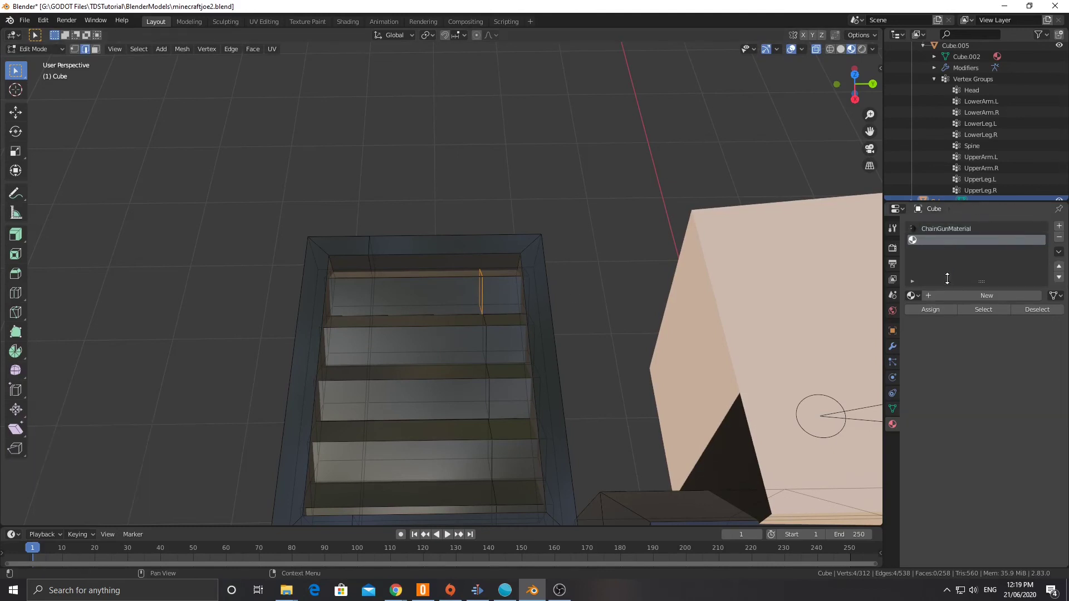
click(946, 295)
text(Bul)
text(ll)
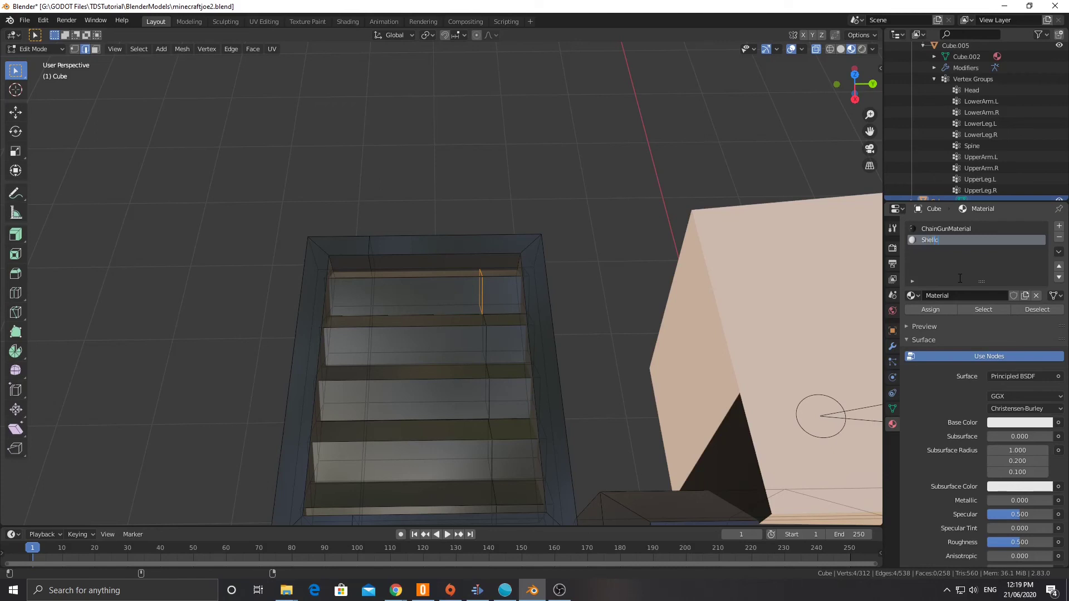
text(CaseFr)
key(Return)
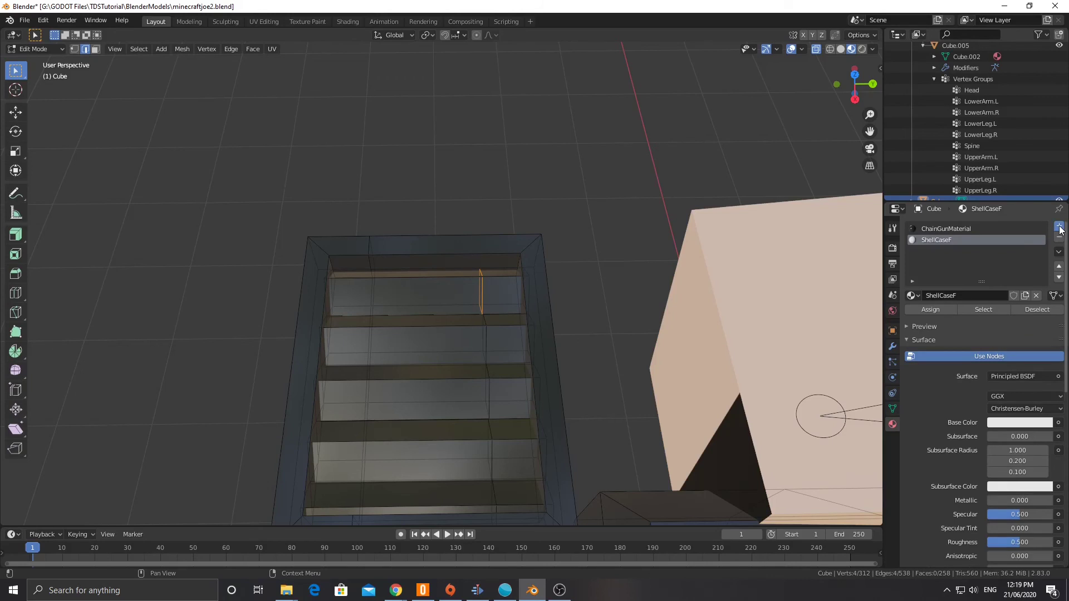
click(1059, 226)
click(947, 293)
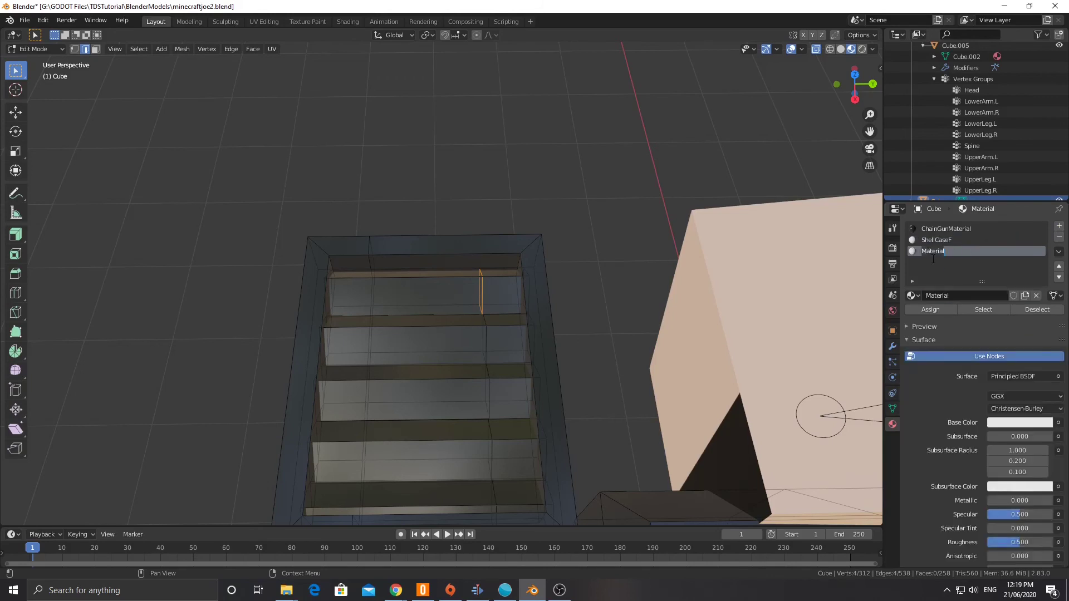
text(ShellCase)
key(Return)
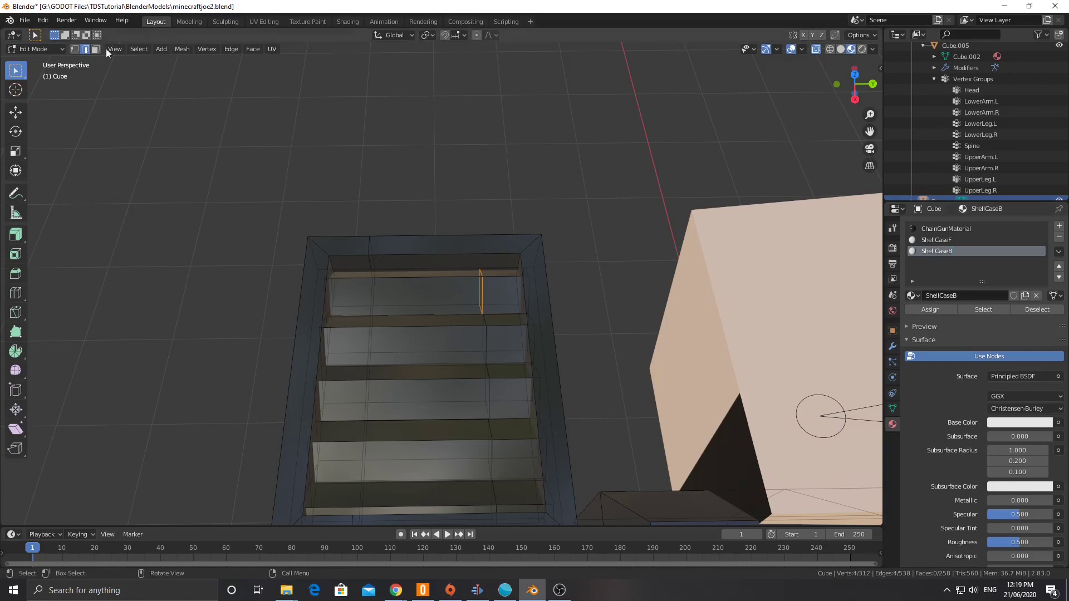
Select the edge loop at the top shell's end.
mouse_move(529, 282)
middle_down()
mouse_move(534, 249)
mouse_move(518, 286)
middle_up()
click(505, 280)
alt+click(504, 294)
Select the end faces of all five shells and assign ShellCaseB.
key(3)
alt+click(504, 283)
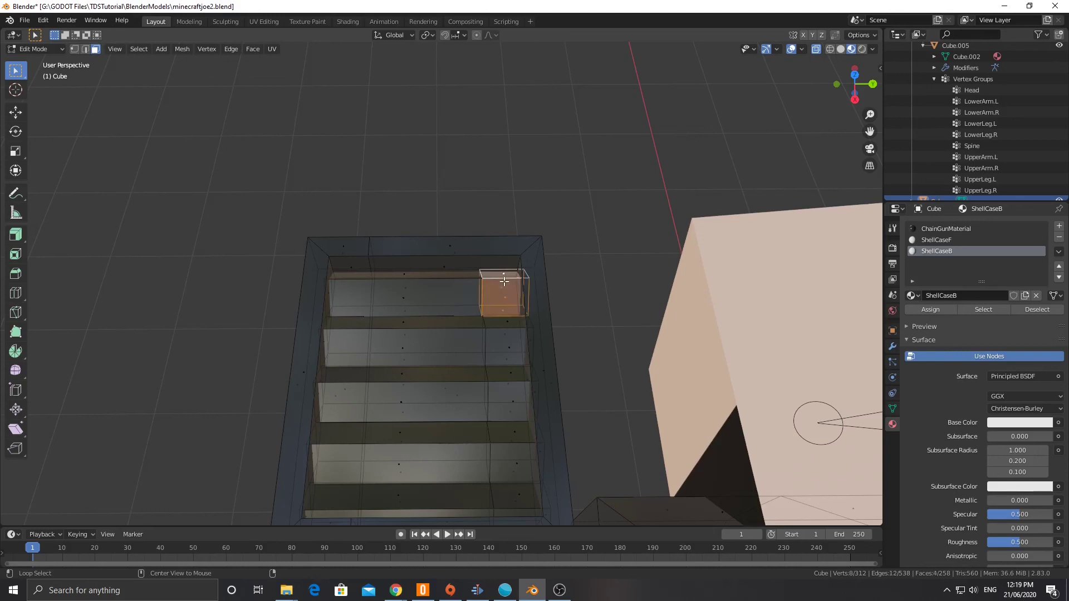
alt+shift+click(506, 338)
alt+shift+click(511, 392)
alt+shift+click(511, 440)
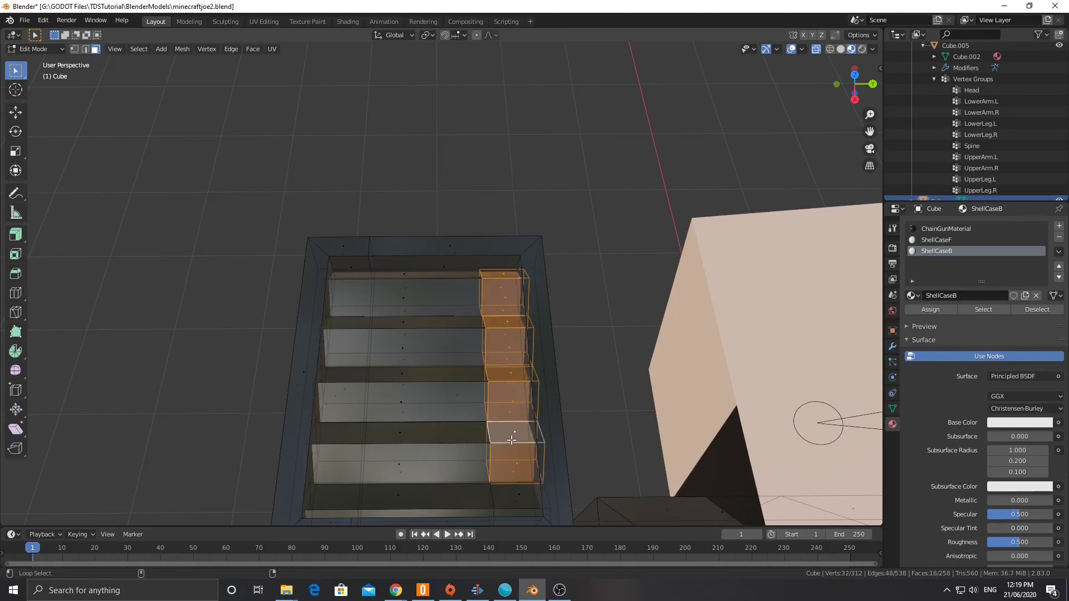
alt+shift+click(518, 503)
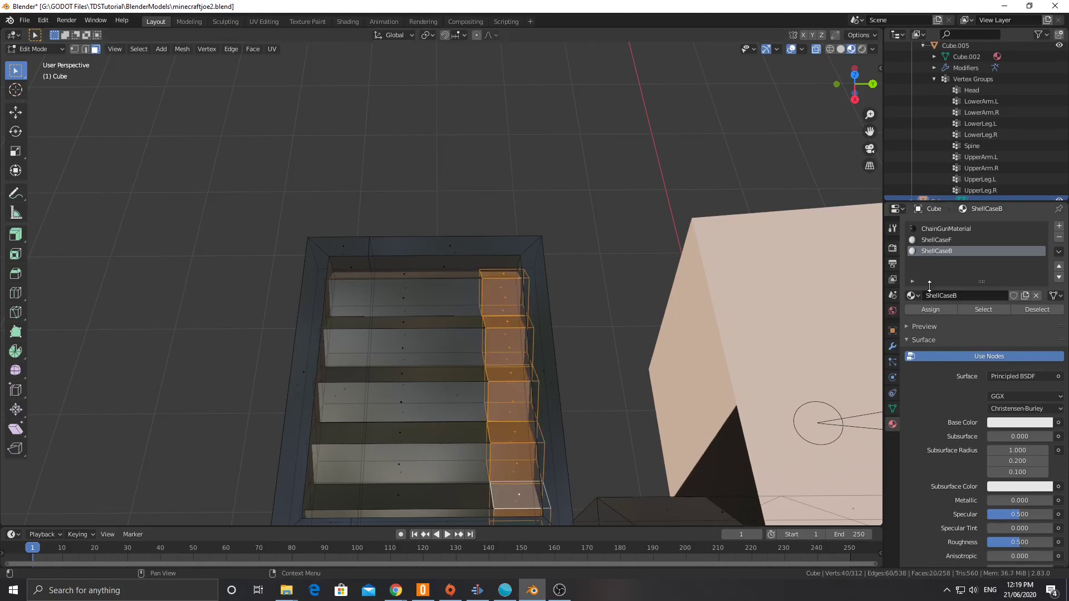
click(930, 310)
Select the body faces of all five shells and assign ShellCaseF.
key(alt+a)
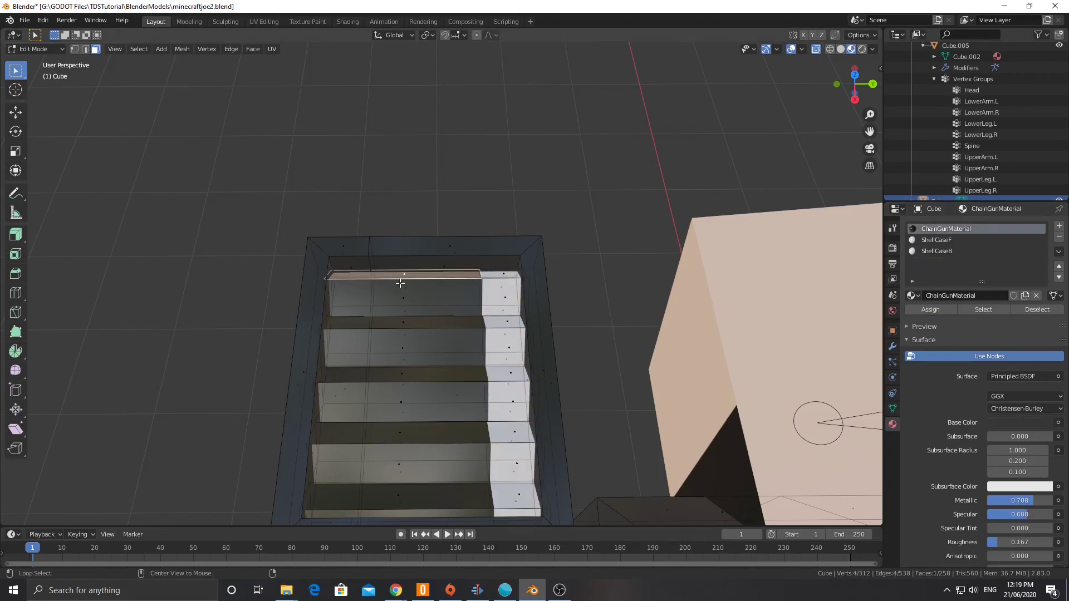
alt+click(371, 283)
key(alt+a)
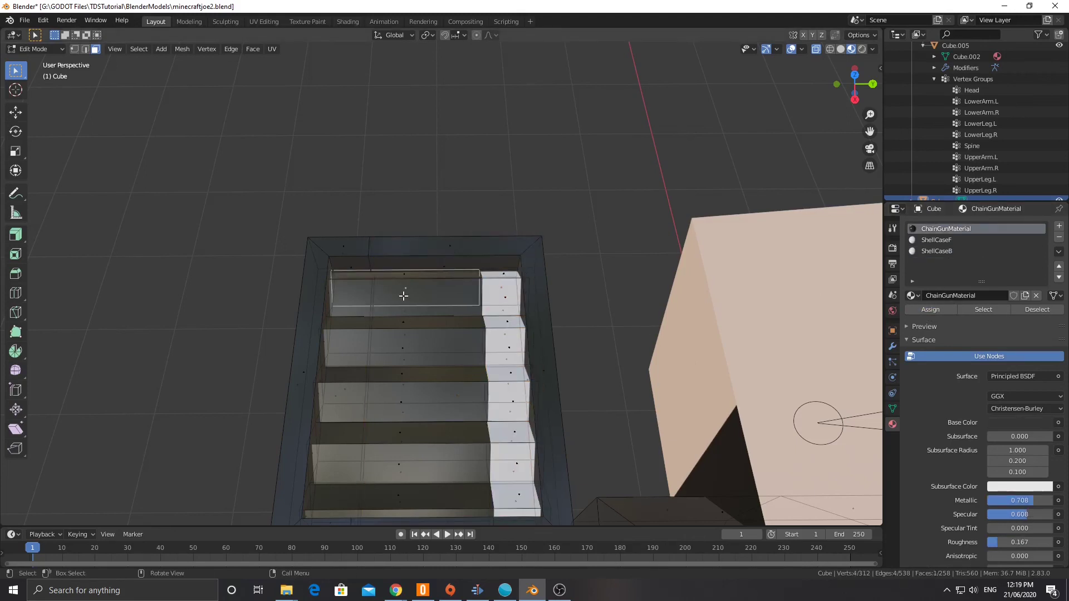
alt+click(404, 297)
alt+shift+click(401, 347)
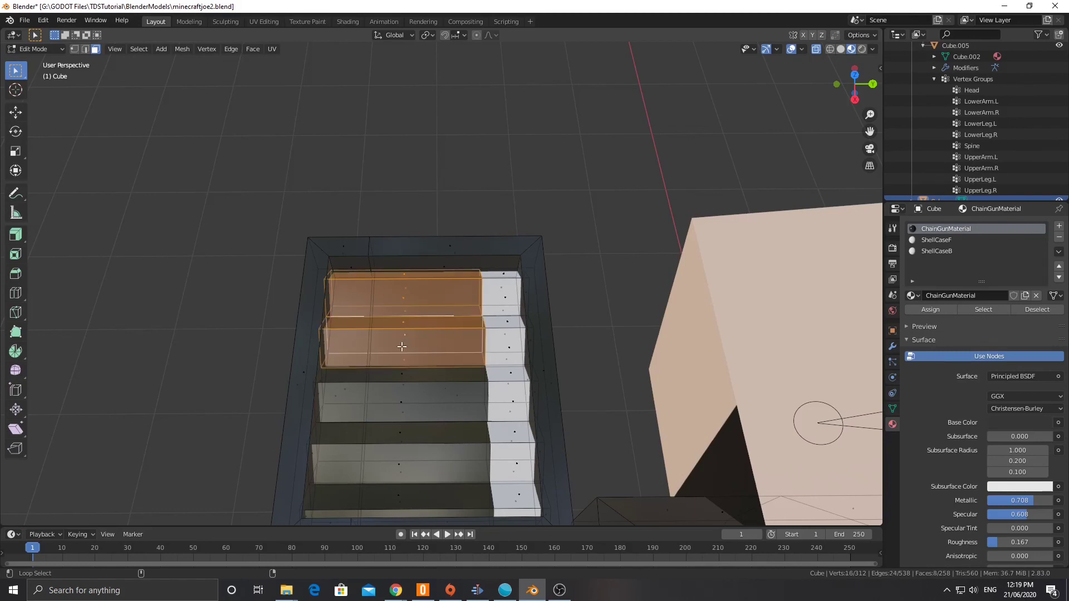
alt+shift+click(399, 404)
alt+shift+click(401, 471)
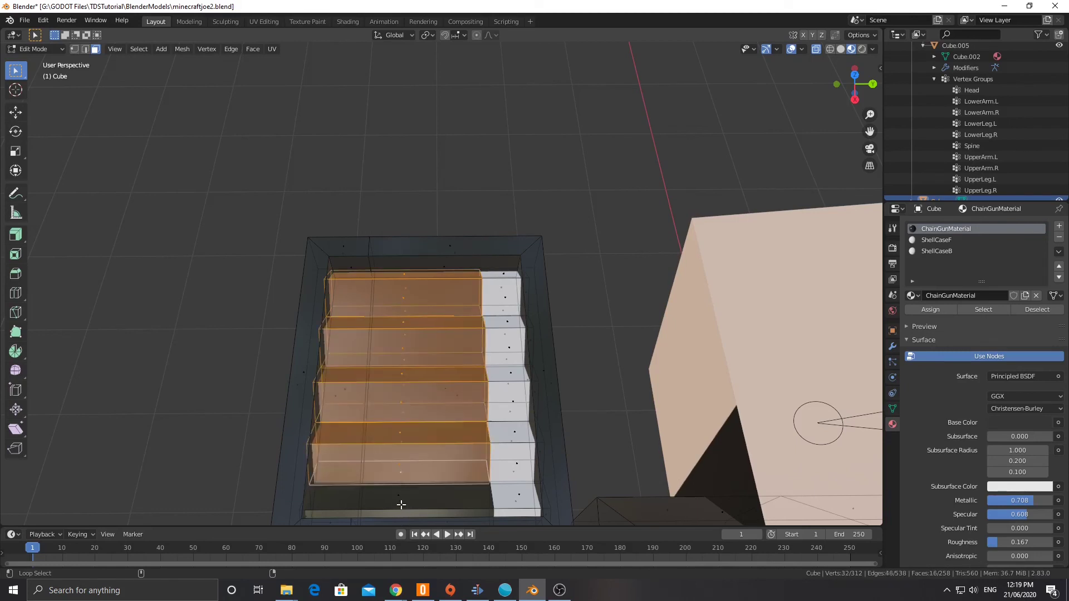
alt+shift+click(401, 505)
click(932, 241)
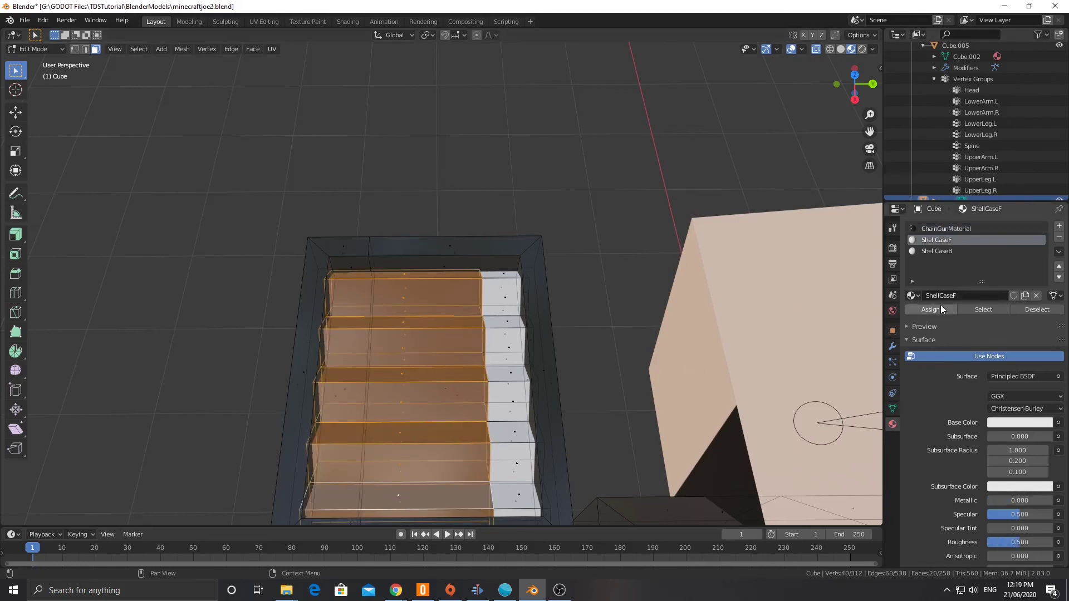
click(937, 311)
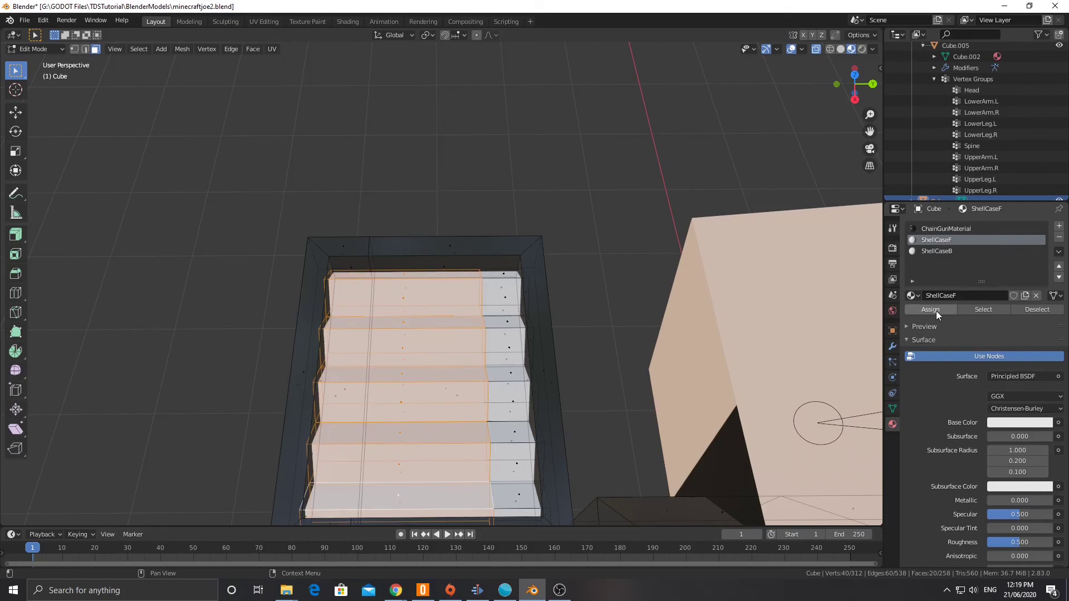
Set ShellCaseF's base color to yellow-orange and ShellCaseB's to orange.
click(1020, 422)
drag(976, 326, 974, 329)
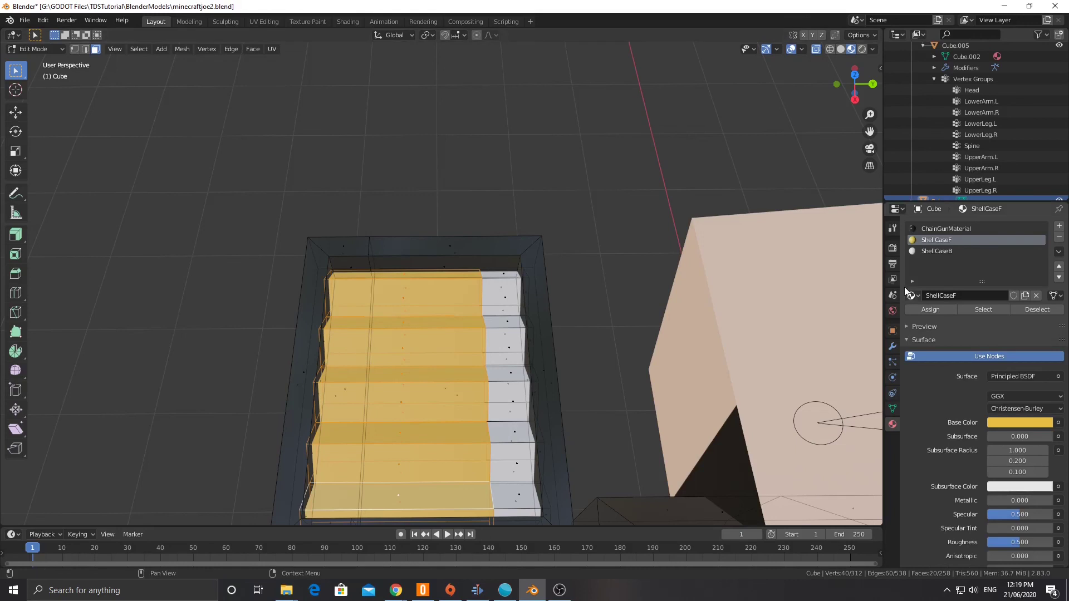
click(926, 251)
click(1009, 423)
drag(977, 331, 978, 334)
Return to object mode and look around the finished gun.
key(Tab)
middle_drag(557, 278, 539, 245)
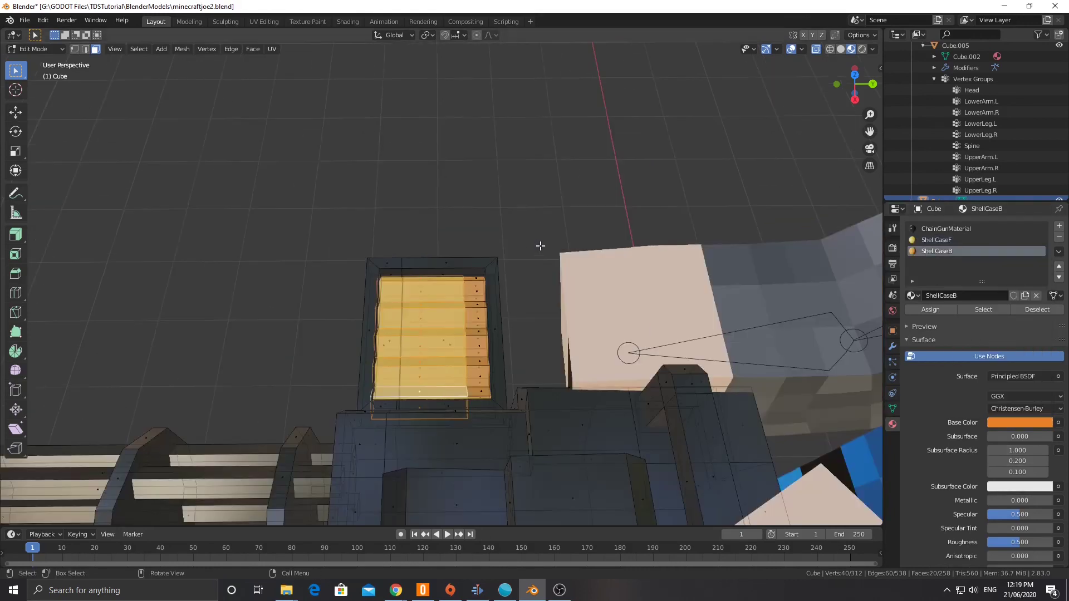
middle_drag(353, 247, 412, 304)
scroll(462, 268, down, 2)
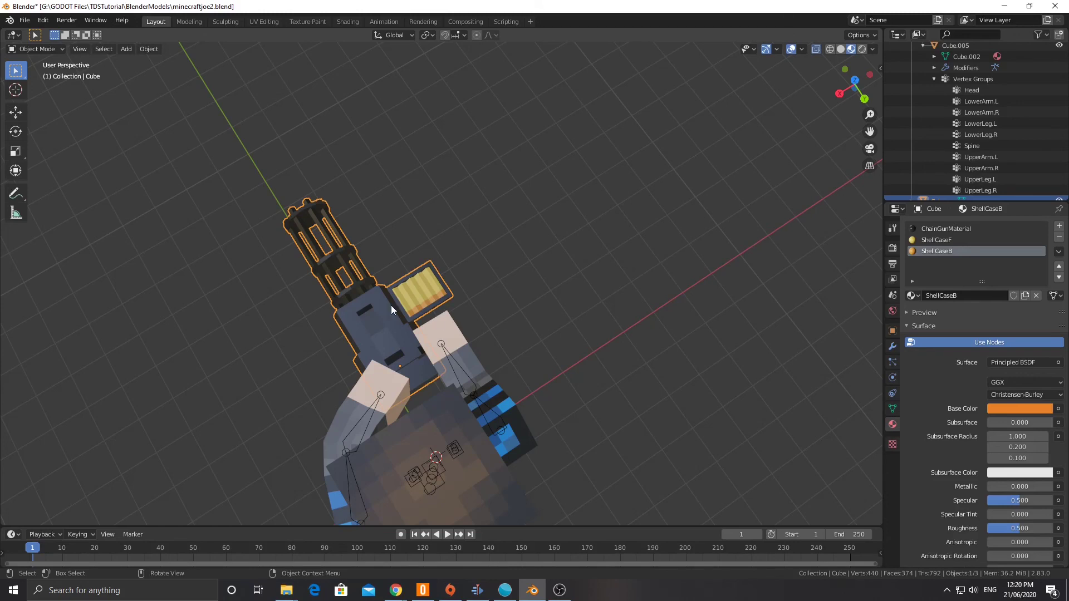
Orbit and zoom to a front view of the character holding the shell-filled chaingun.
middle_drag(432, 287, 340, 306)
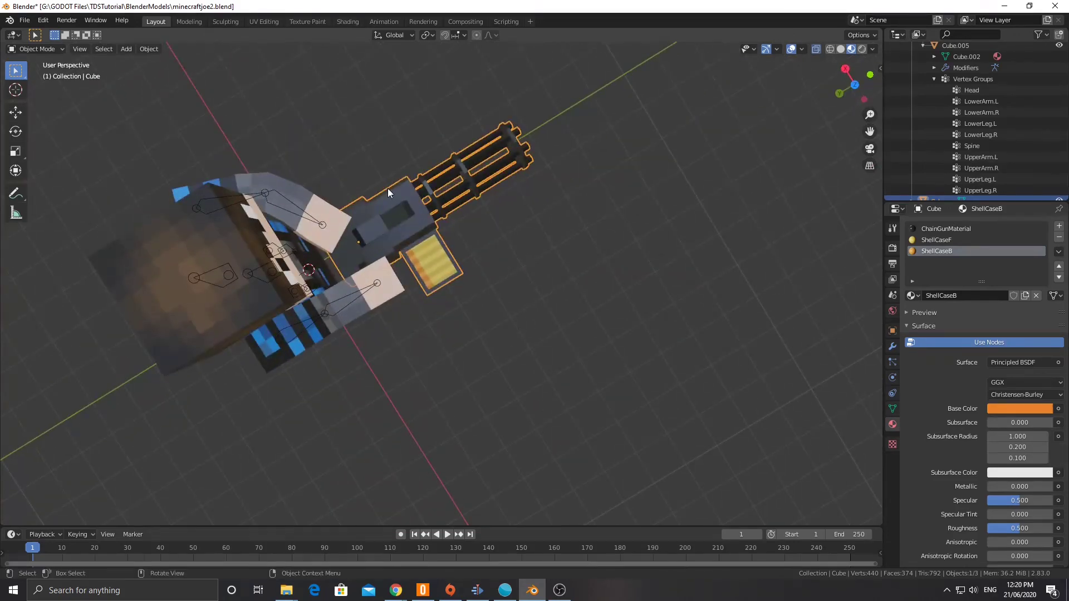
middle_drag(446, 251, 231, 235)
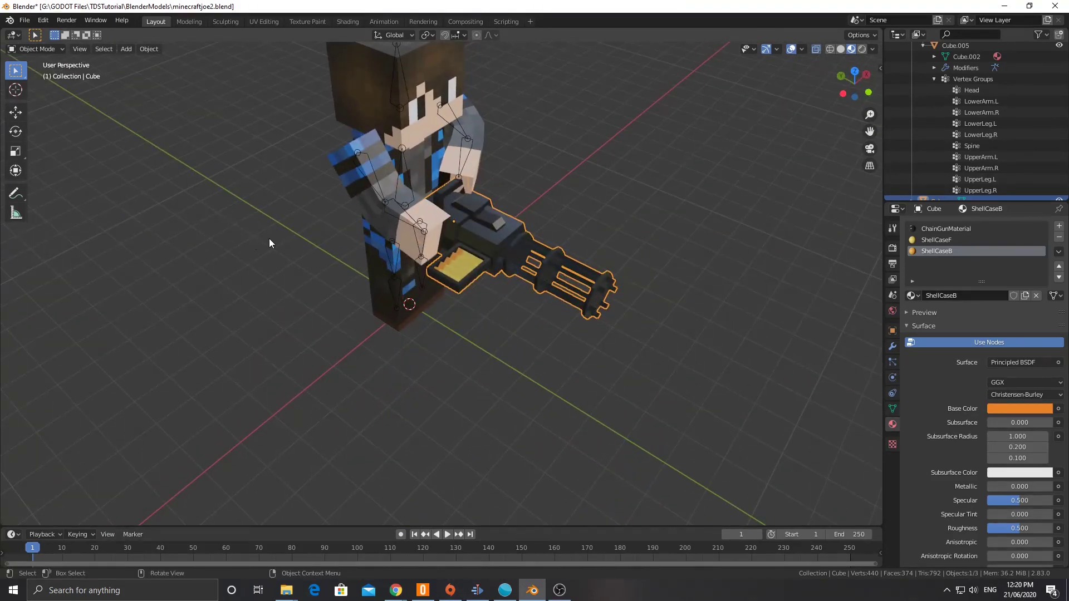
scroll(285, 250, down, 3)
scroll(281, 249, up, 2)
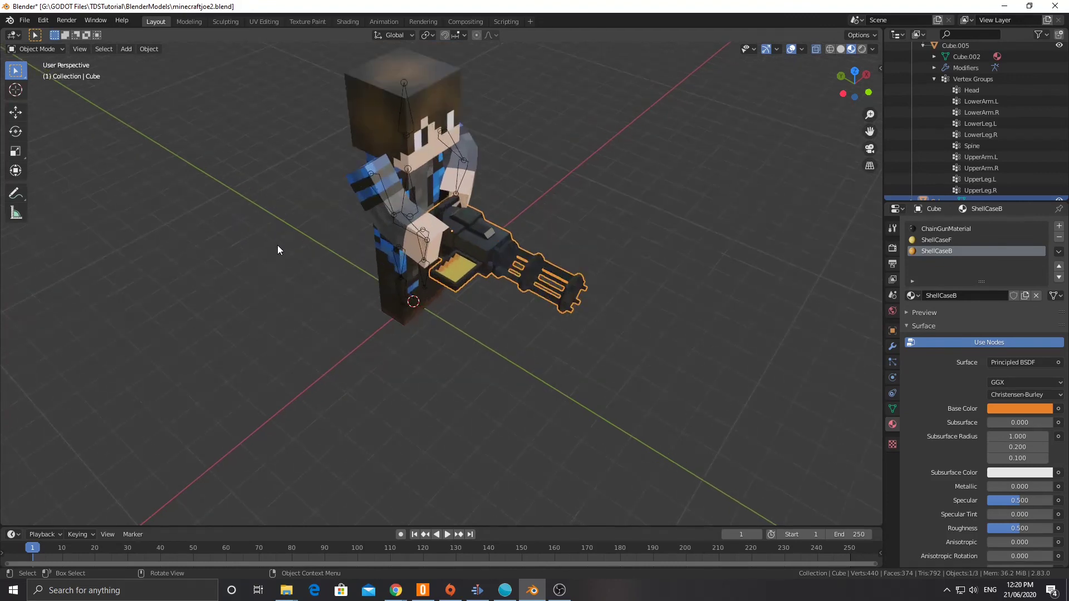